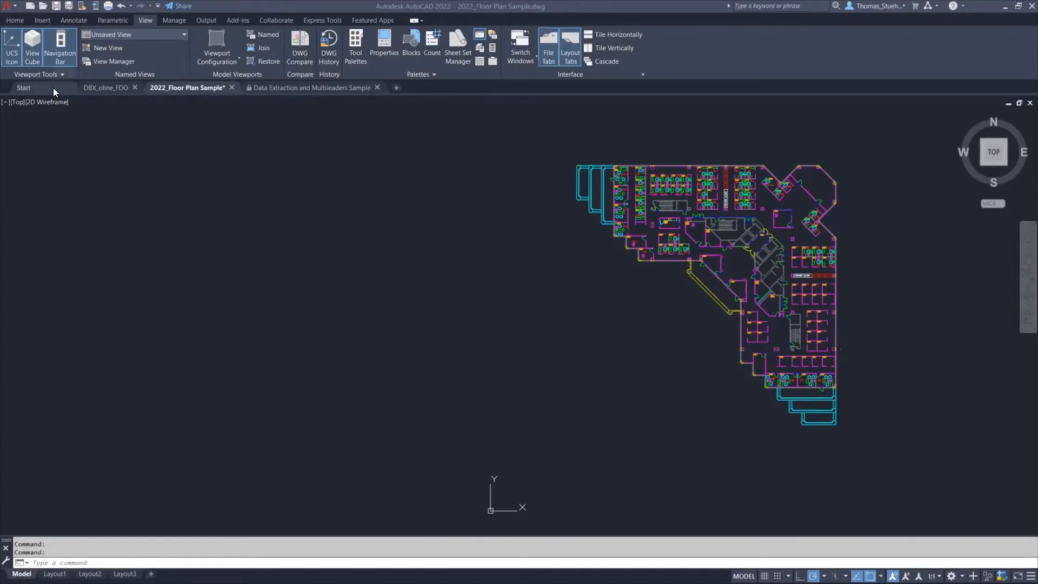
- Go to the Start page, check the options for opening files, and create a new blank drawing
{"action": "left_click", "coordinate": [53, 88]}
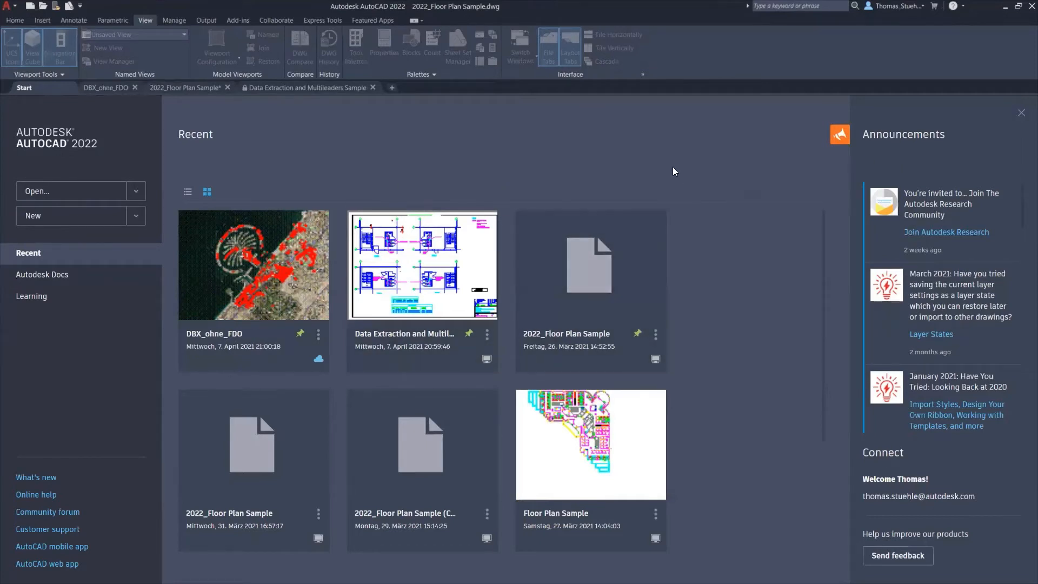
{"action": "left_click", "coordinate": [137, 192]}
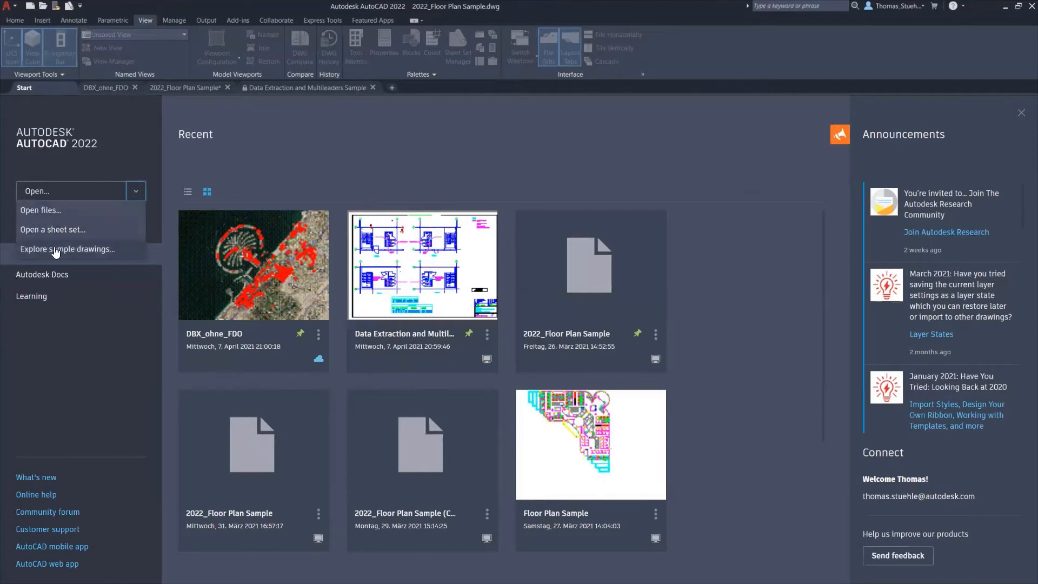
{"action": "left_click", "coordinate": [57, 155]}
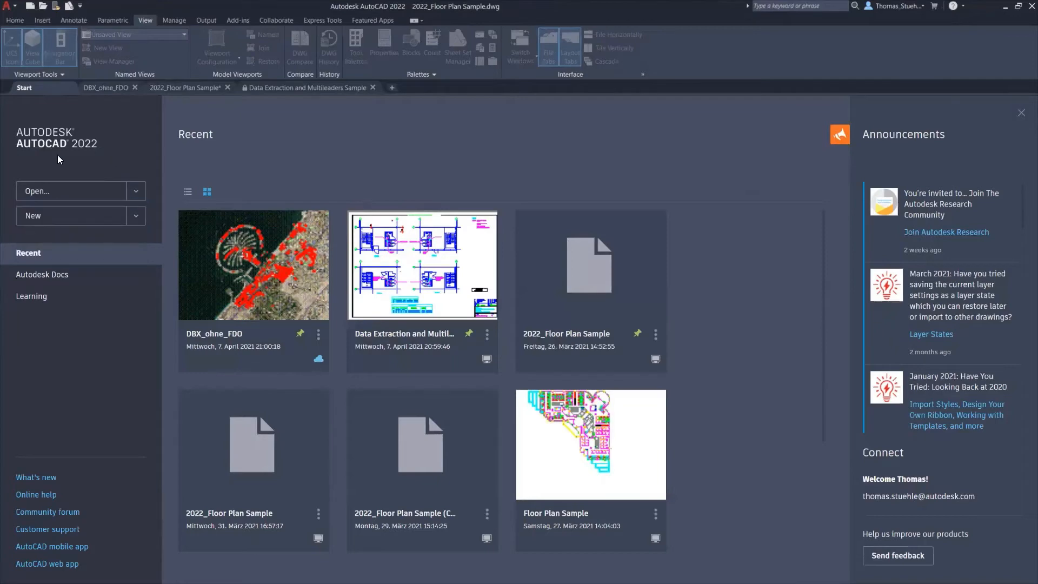
{"action": "left_click", "coordinate": [71, 218]}
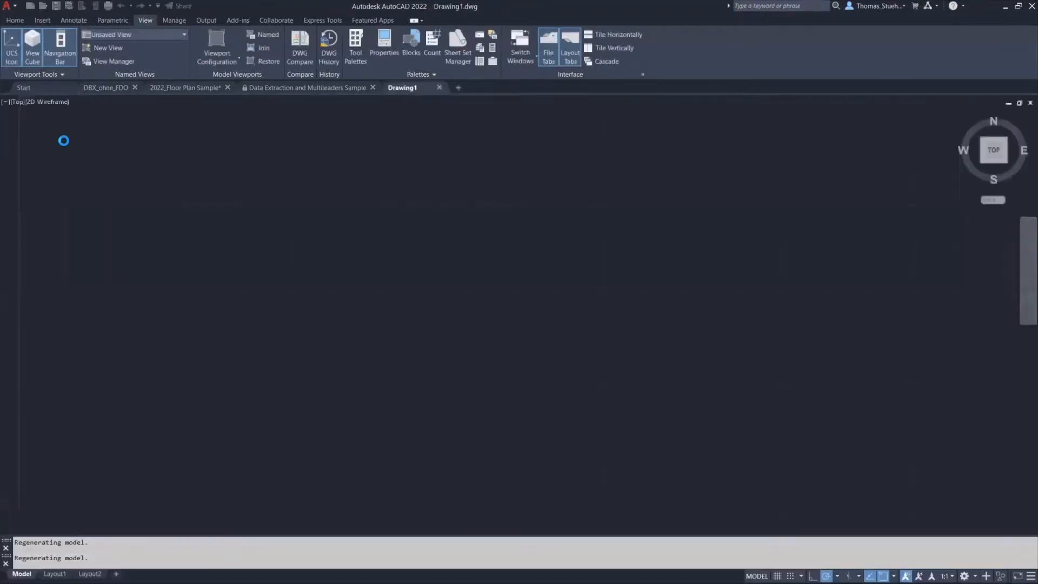
- Return to the Start page and review the template and sheet set options for creating new drawings
{"action": "left_click", "coordinate": [45, 89]}
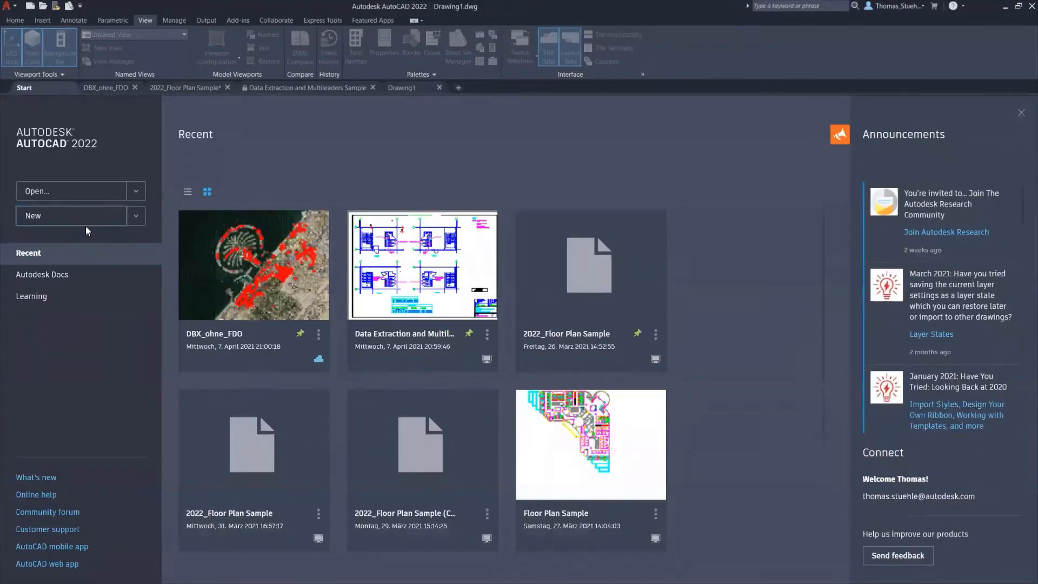
{"action": "left_click", "coordinate": [139, 217]}
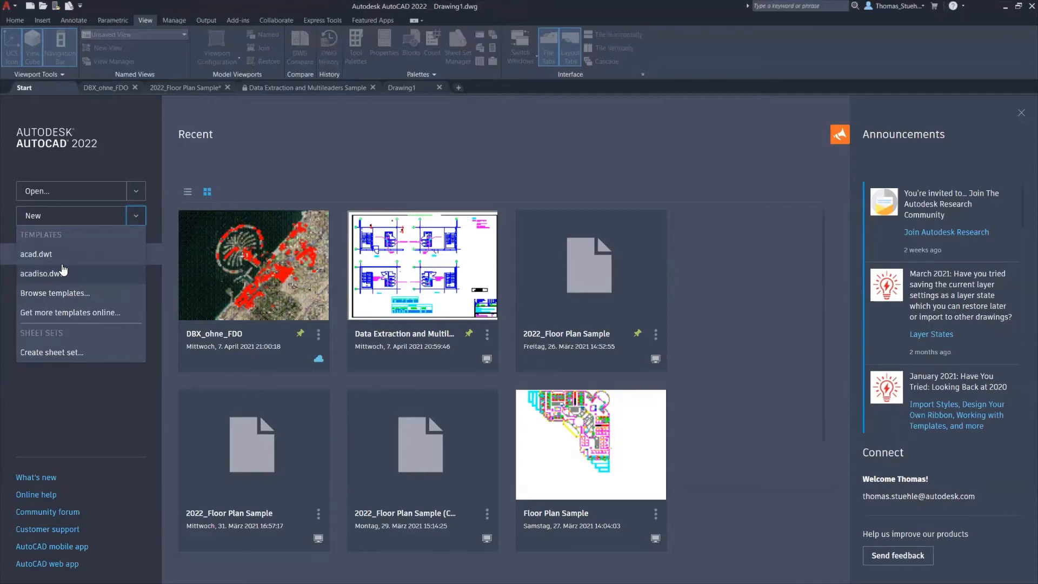
{"action": "left_click", "coordinate": [64, 368]}
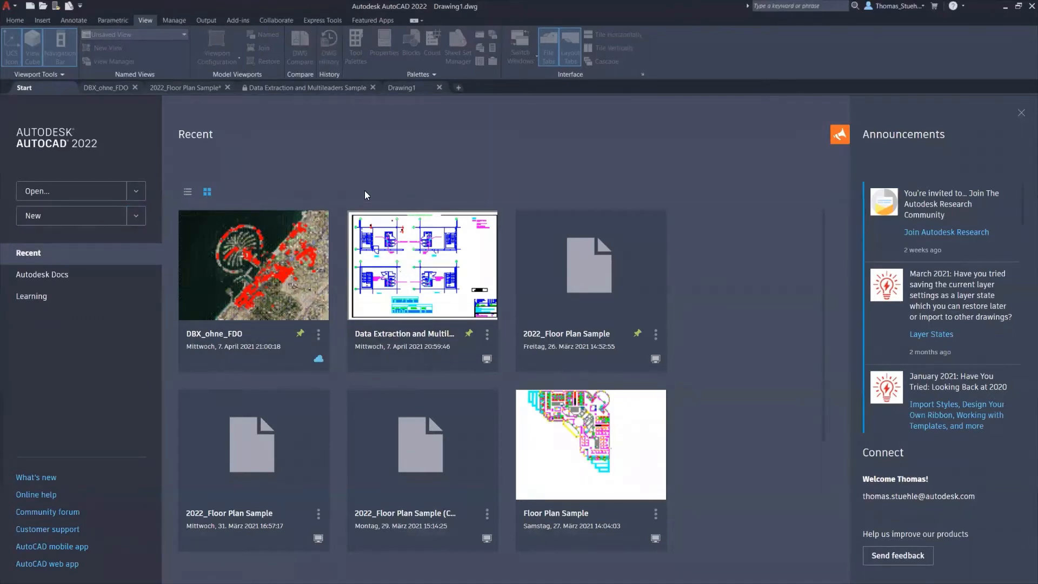
- Examine the recent files in list and grid view, including the open options and storage location of DBX_ohne_FDO
{"action": "left_click", "coordinate": [188, 192]}
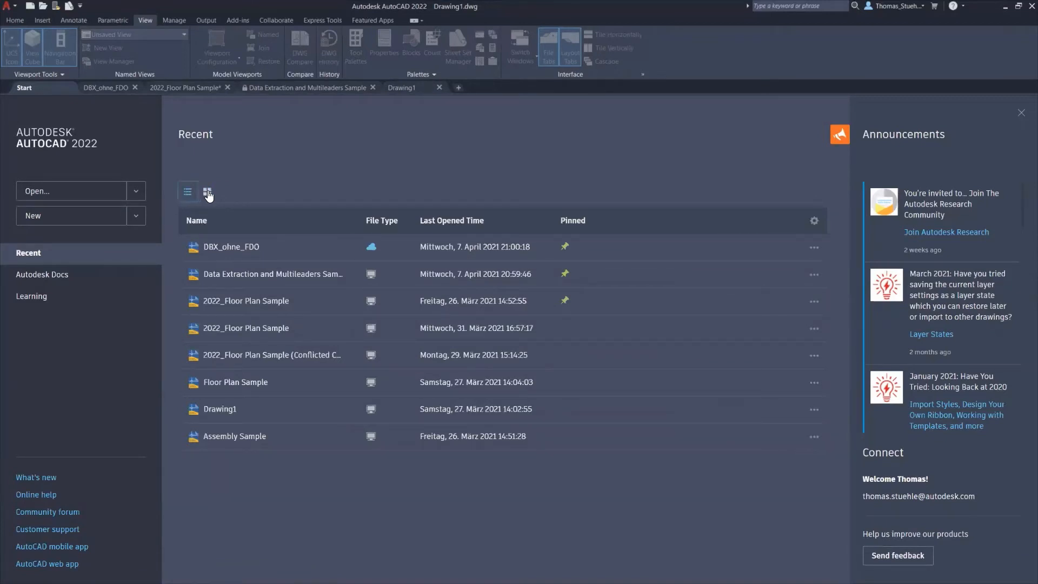
{"action": "left_click", "coordinate": [208, 193]}
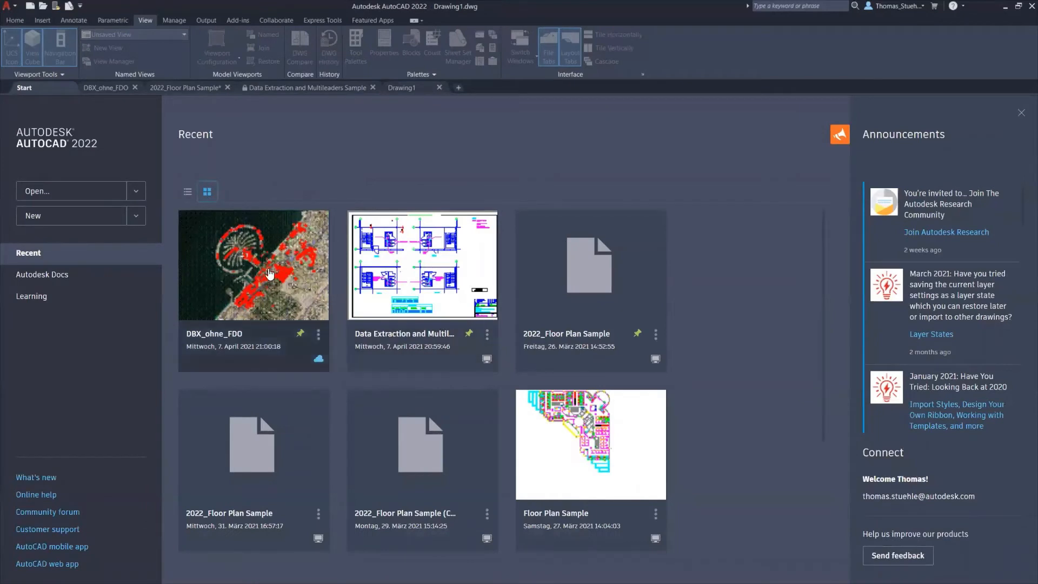
{"action": "left_click", "coordinate": [319, 335]}
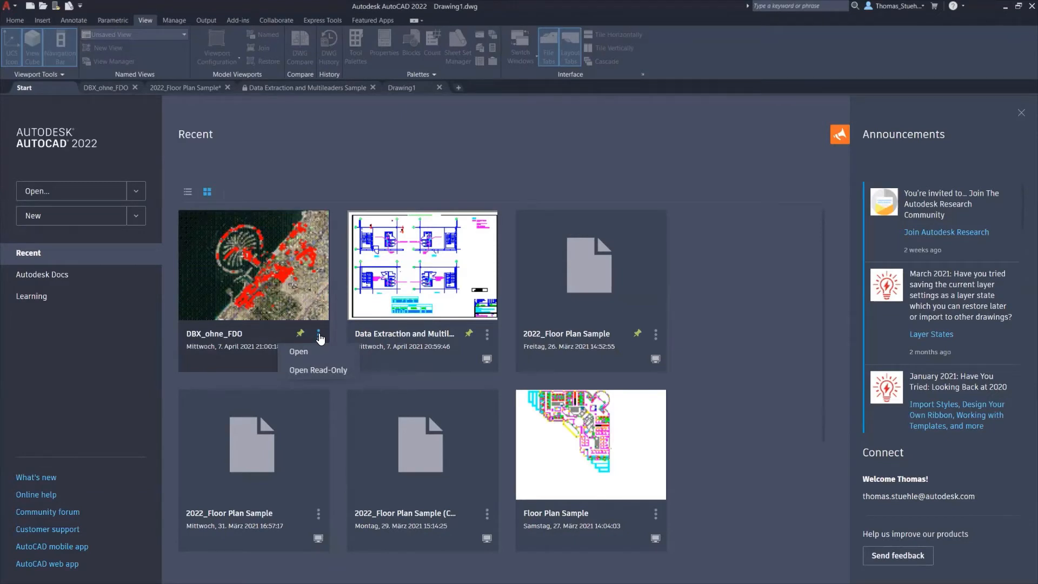
{"action": "left_click", "coordinate": [243, 374]}
{"action": "mouse_move", "coordinate": [319, 356]}
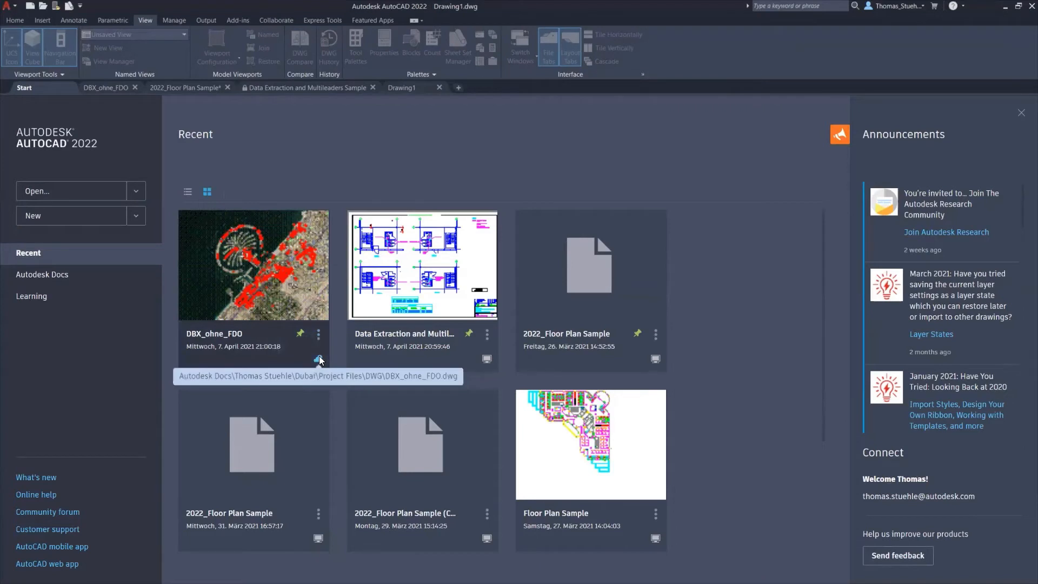
{"action": "mouse_move", "coordinate": [489, 360]}
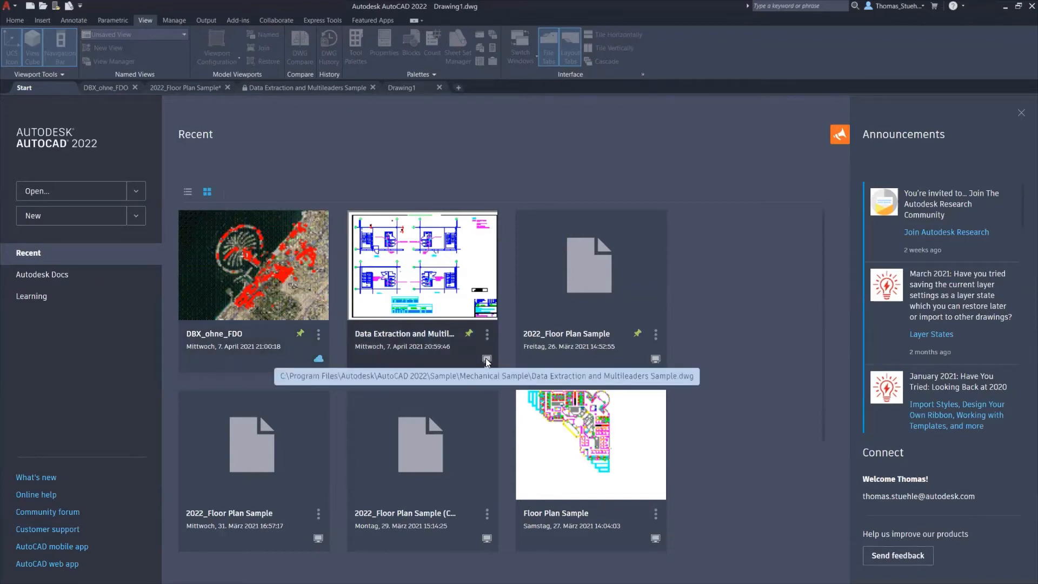
- In Autodesk Docs, change to the account holding the Dubai project and open its Project Files > DWG folder
{"action": "left_click", "coordinate": [38, 280]}
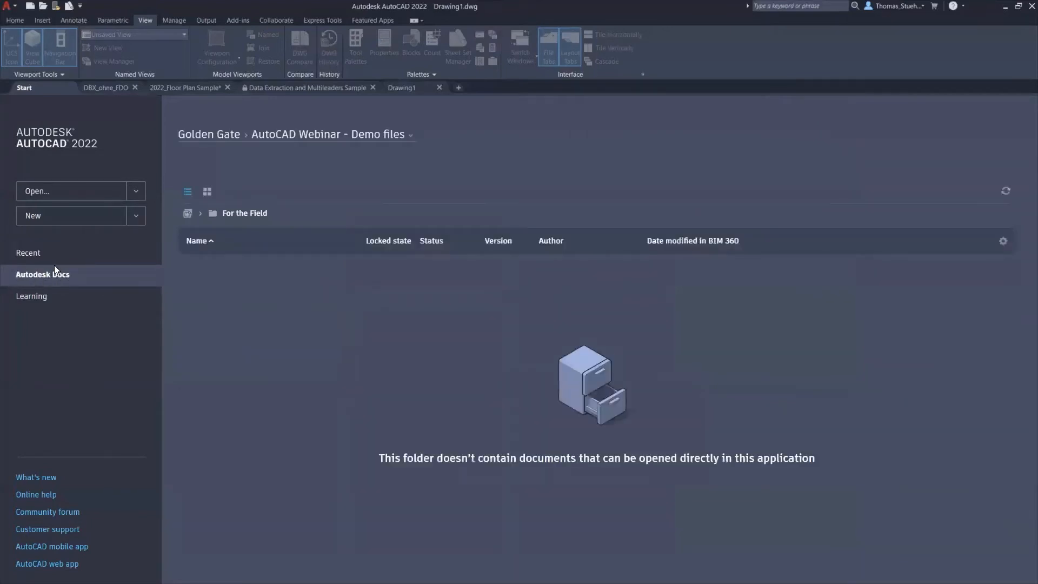
{"action": "left_click", "coordinate": [409, 137]}
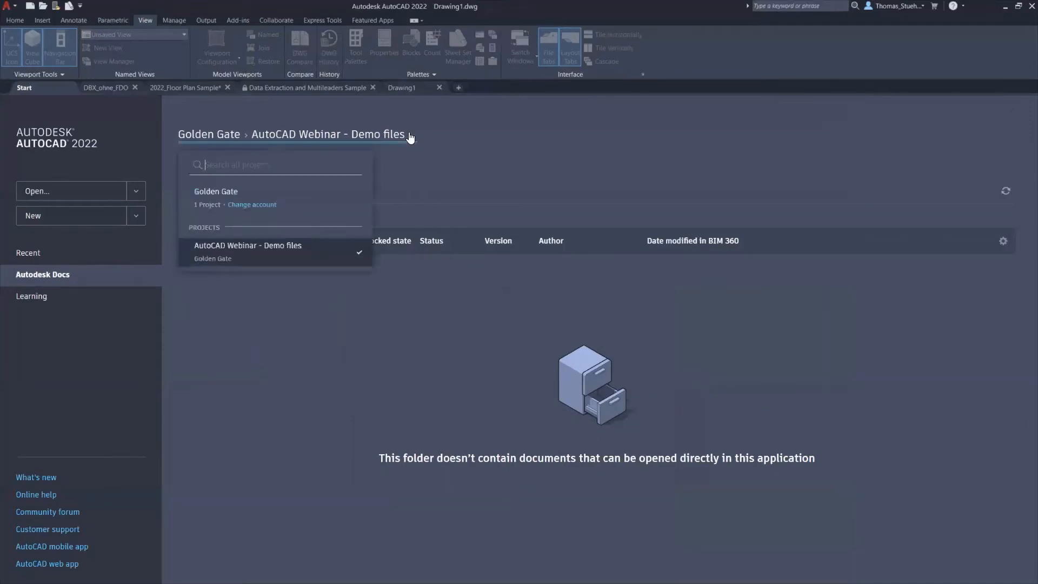
{"action": "left_click", "coordinate": [258, 208]}
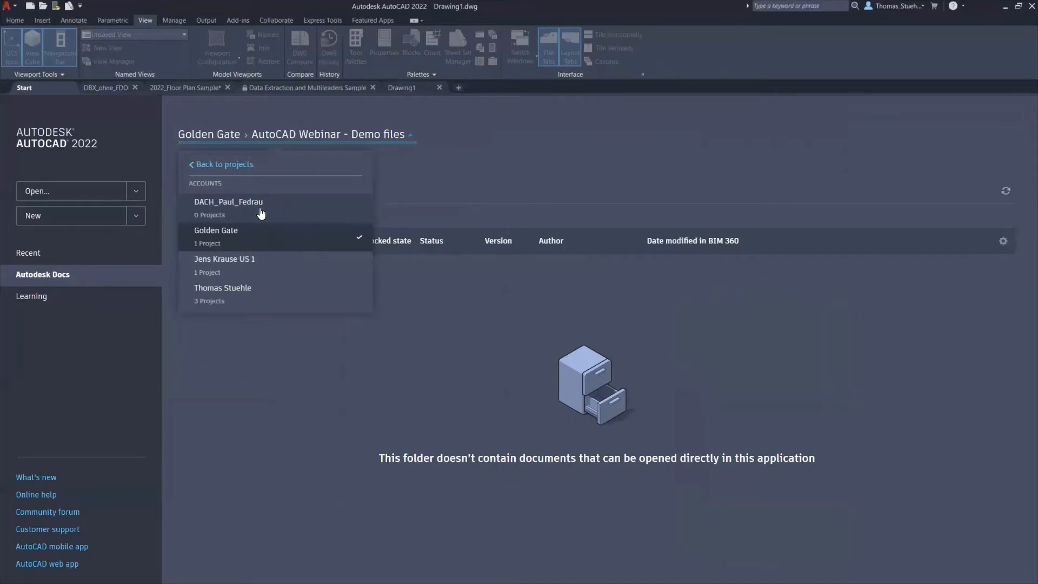
{"action": "left_click", "coordinate": [243, 294]}
{"action": "left_click", "coordinate": [237, 276]}
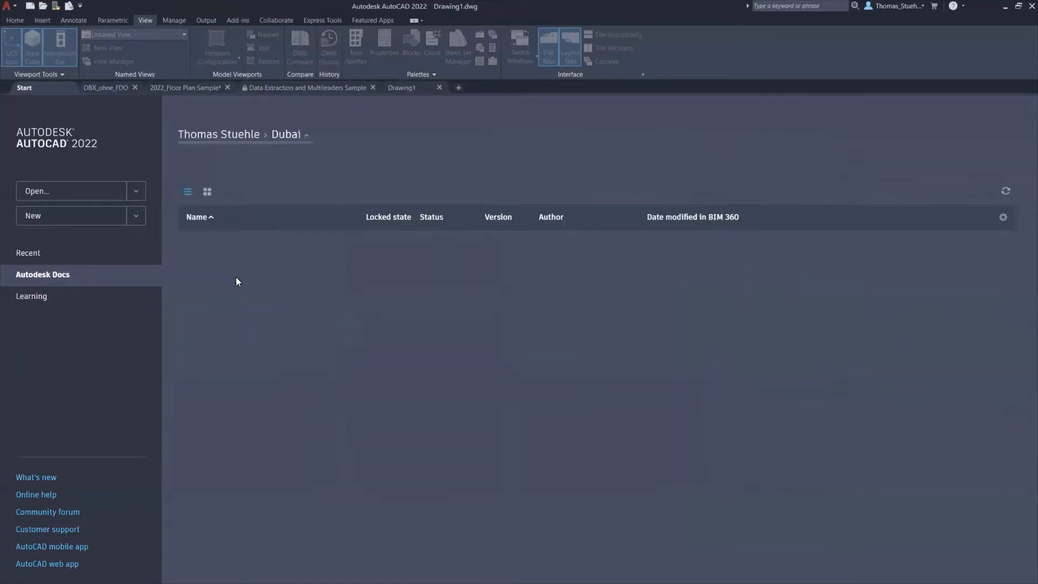
{"action": "left_click", "coordinate": [231, 270]}
{"action": "left_click", "coordinate": [211, 269]}
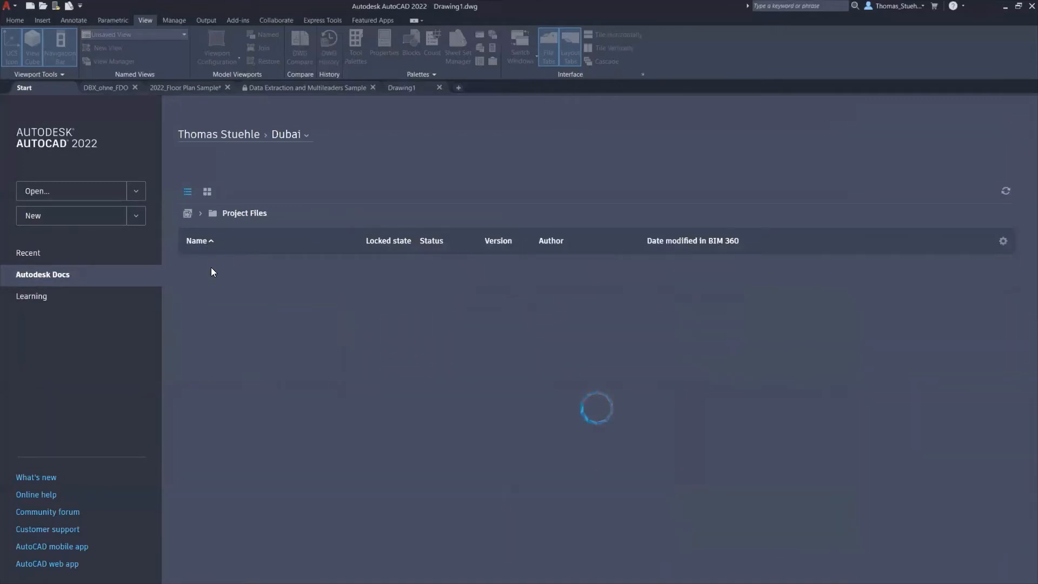
- Check the locked state of DBX_ohne_FDO.dwg and compare the DWG folder's grid and list views
{"action": "mouse_move", "coordinate": [371, 269]}
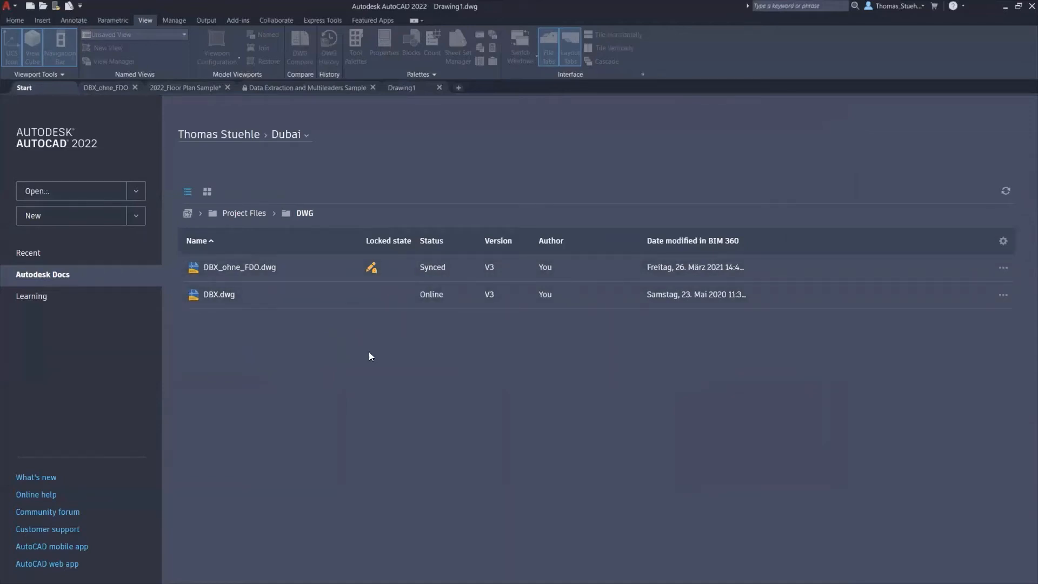
{"action": "left_click", "coordinate": [207, 191]}
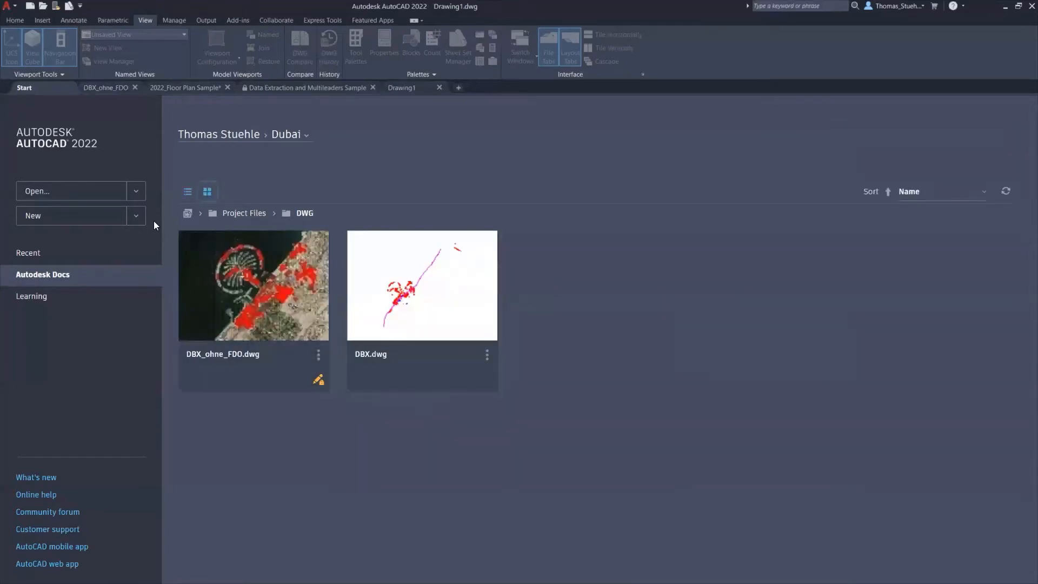
{"action": "left_click", "coordinate": [187, 192]}
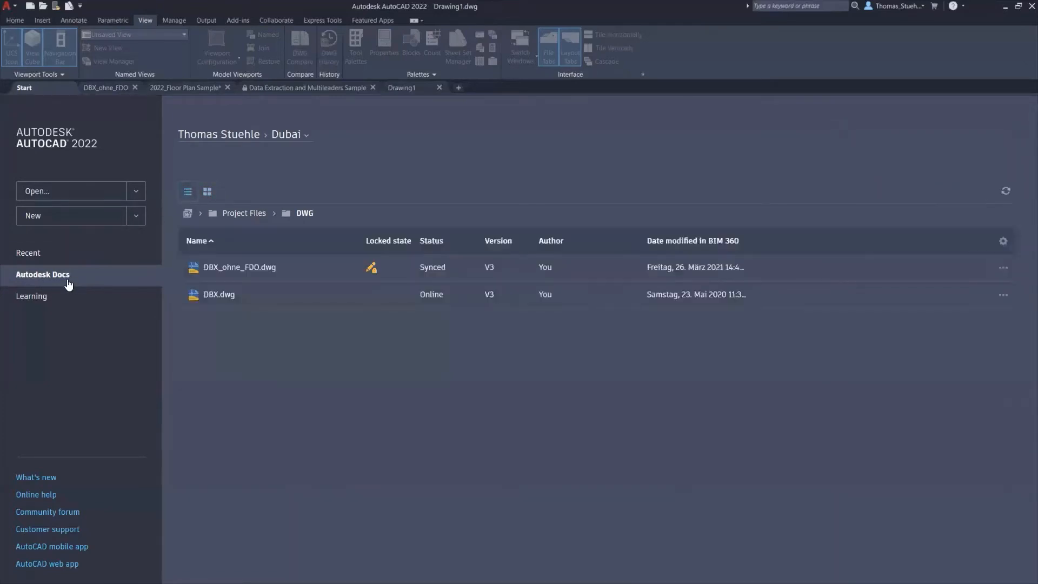
- Look through the tips on the Learning page, advancing them once, and return to the recent files
{"action": "left_click", "coordinate": [43, 301]}
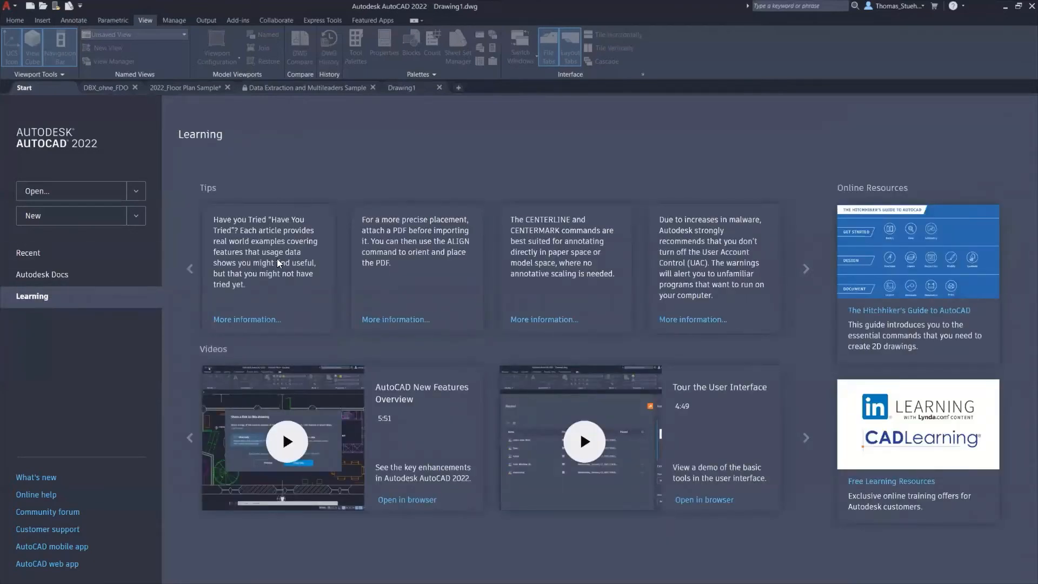
{"action": "left_click", "coordinate": [806, 269]}
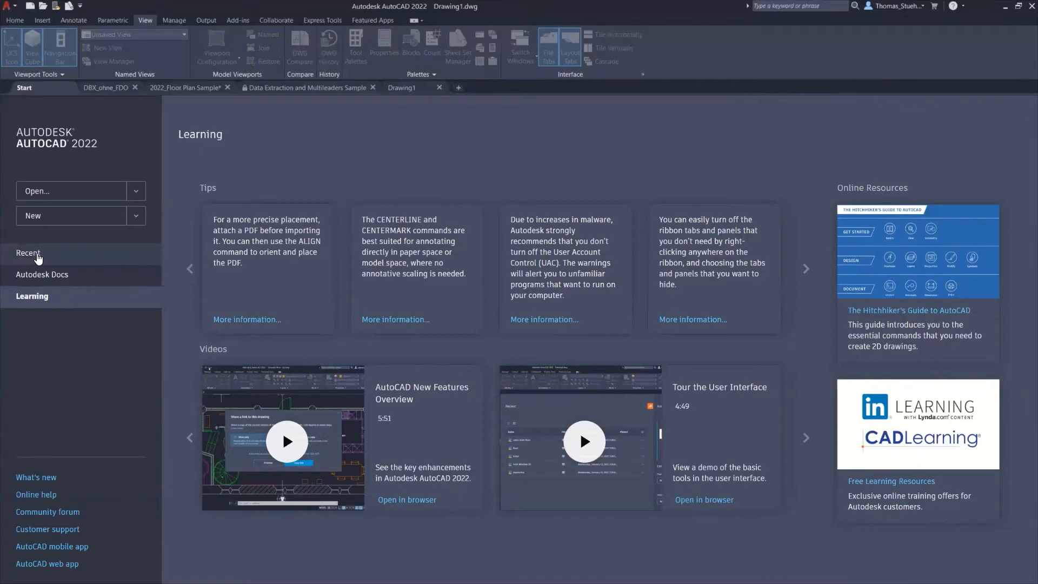
{"action": "left_click", "coordinate": [28, 253]}
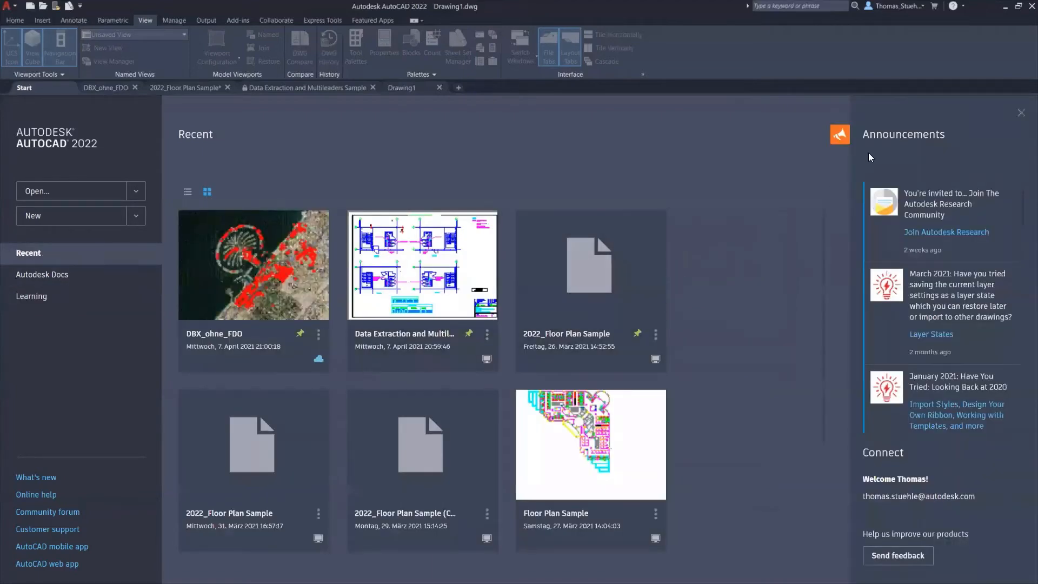
- Hide and reopen the announcements on the Start page twice, leaving them shown
{"action": "left_click", "coordinate": [839, 137]}
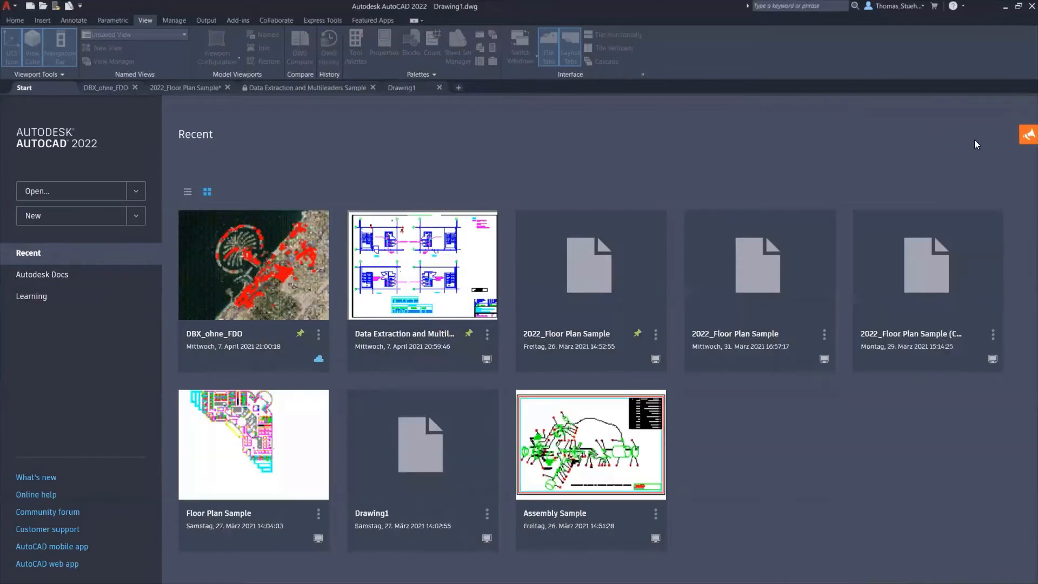
{"action": "left_click", "coordinate": [1024, 136]}
{"action": "left_click", "coordinate": [1021, 114]}
{"action": "left_click", "coordinate": [1020, 134]}
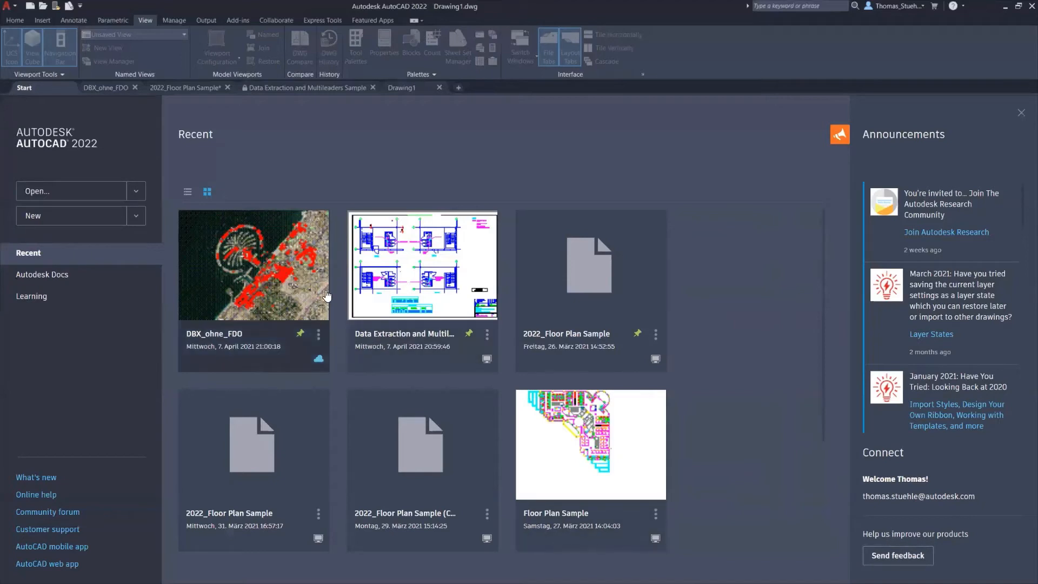
- Switch to the 2022_Floor Plan Sample drawing and detach it into a floating window
{"action": "left_click", "coordinate": [199, 87]}
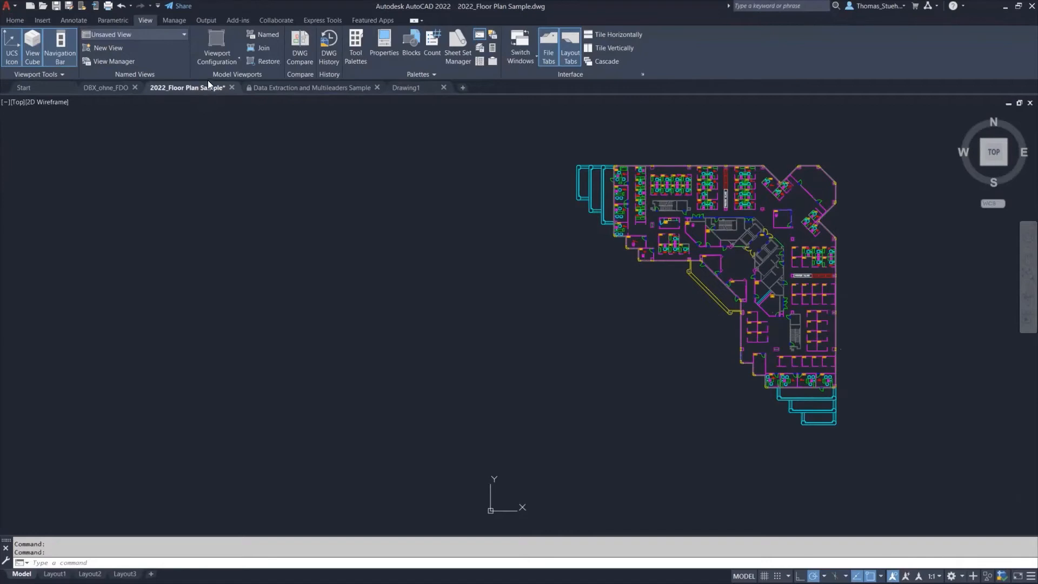
{"action": "left_click_drag", "start_coordinate": [200, 88], "coordinate": [206, 108]}
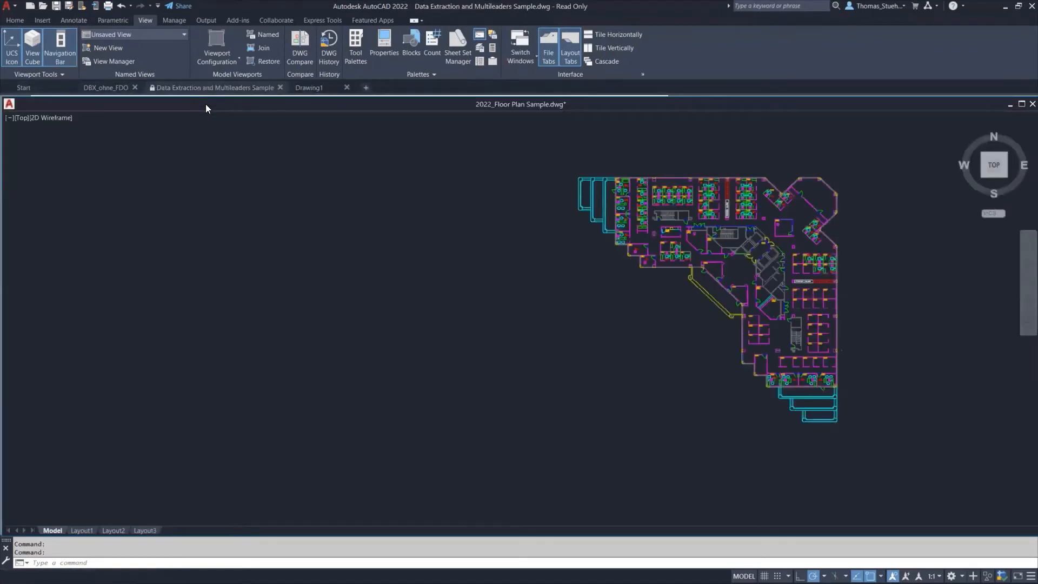
{"action": "left_click_drag", "start_coordinate": [206, 108], "coordinate": [214, 115]}
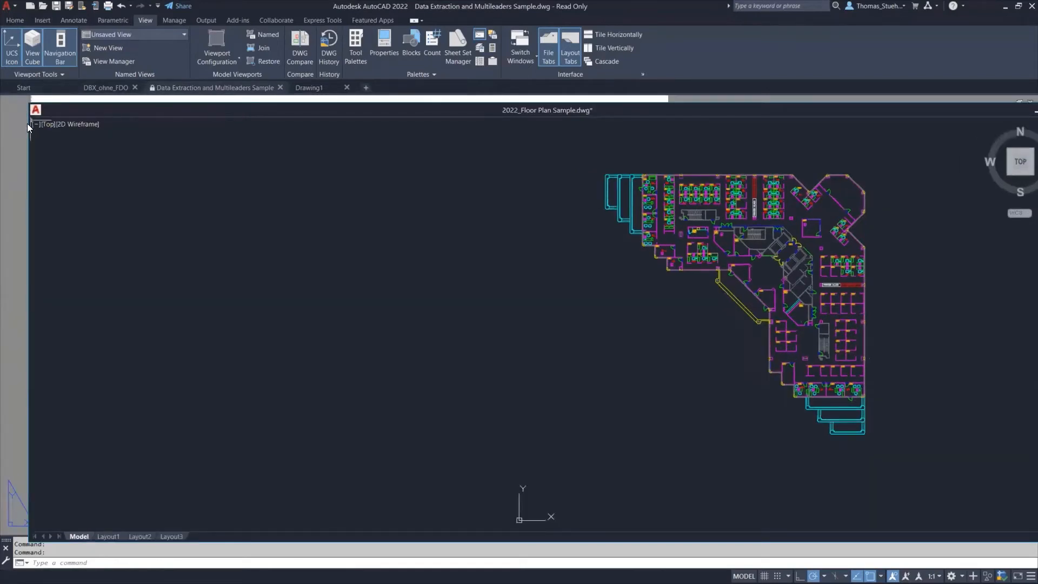
- Shrink the floating floor plan window and reposition it over the Data Extraction and Multileaders Sample drawing
{"action": "mouse_move", "coordinate": [27, 132]}
{"action": "left_mouse_down"}
{"action": "mouse_move", "coordinate": [398, 132]}
{"action": "mouse_move", "coordinate": [395, 119]}
{"action": "mouse_move", "coordinate": [482, 245]}
{"action": "mouse_move", "coordinate": [457, 122]}
{"action": "left_mouse_up"}
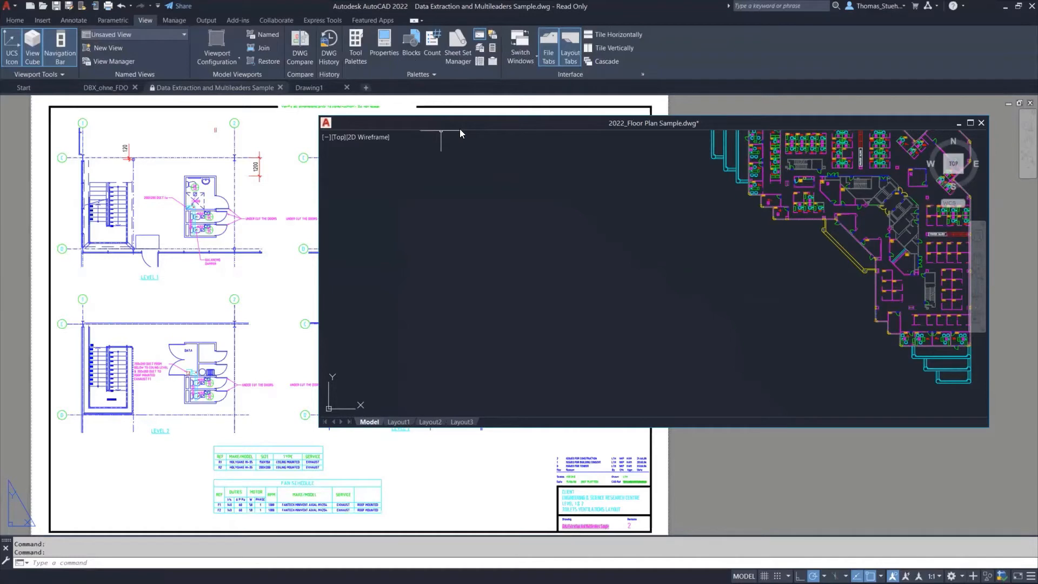
{"action": "left_click_drag", "start_coordinate": [460, 129], "coordinate": [456, 133]}
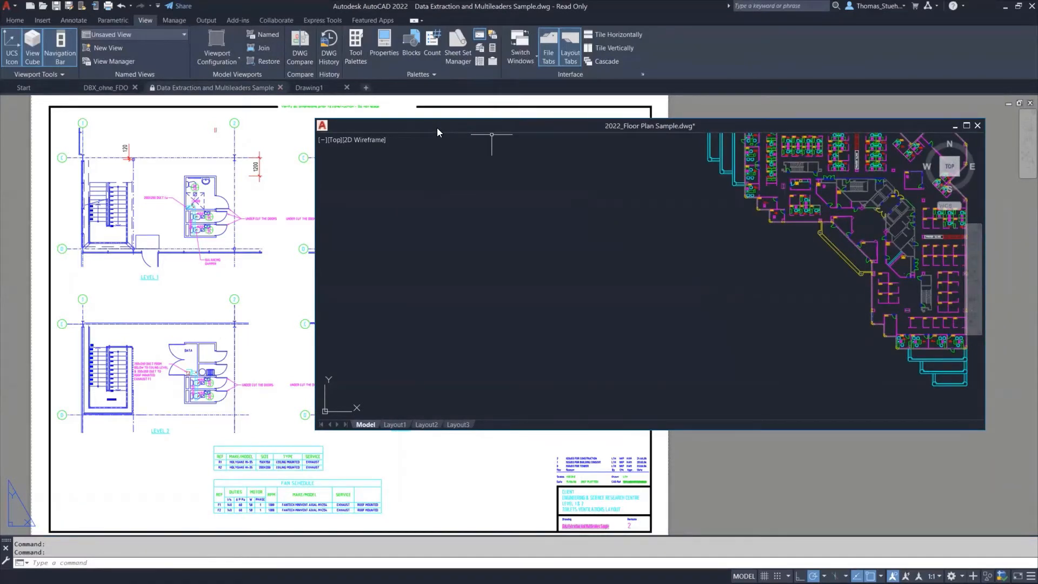
{"action": "left_click_drag", "start_coordinate": [437, 129], "coordinate": [436, 179]}
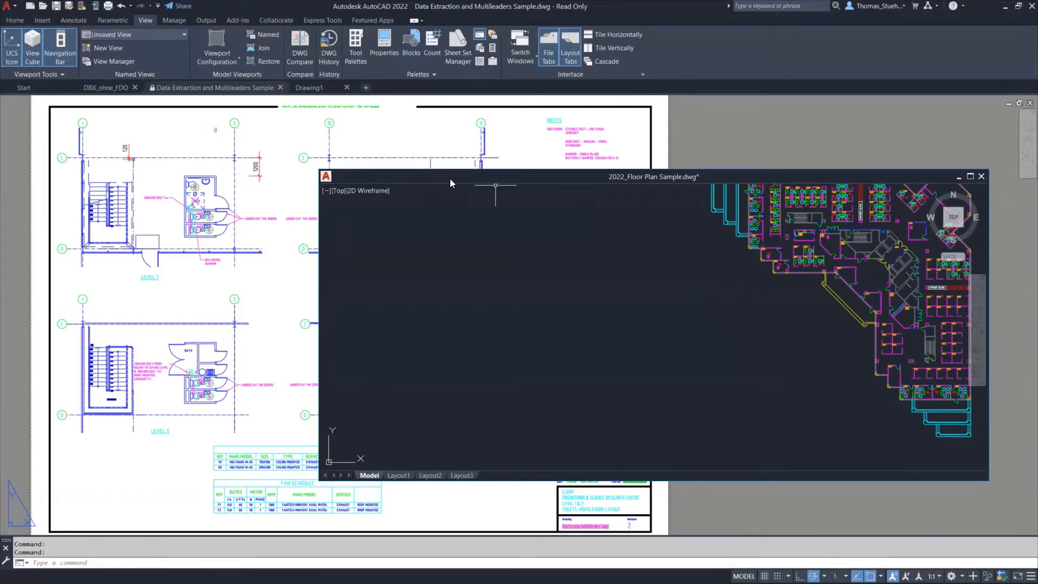
- Dock the floor plan back among the open files and detach Drawing1 into its own floating window
{"action": "left_click_drag", "start_coordinate": [450, 179], "coordinate": [296, 95]}
{"action": "left_click_drag", "start_coordinate": [420, 96], "coordinate": [454, 156]}
{"action": "left_click_drag", "start_coordinate": [530, 169], "coordinate": [453, 128]}
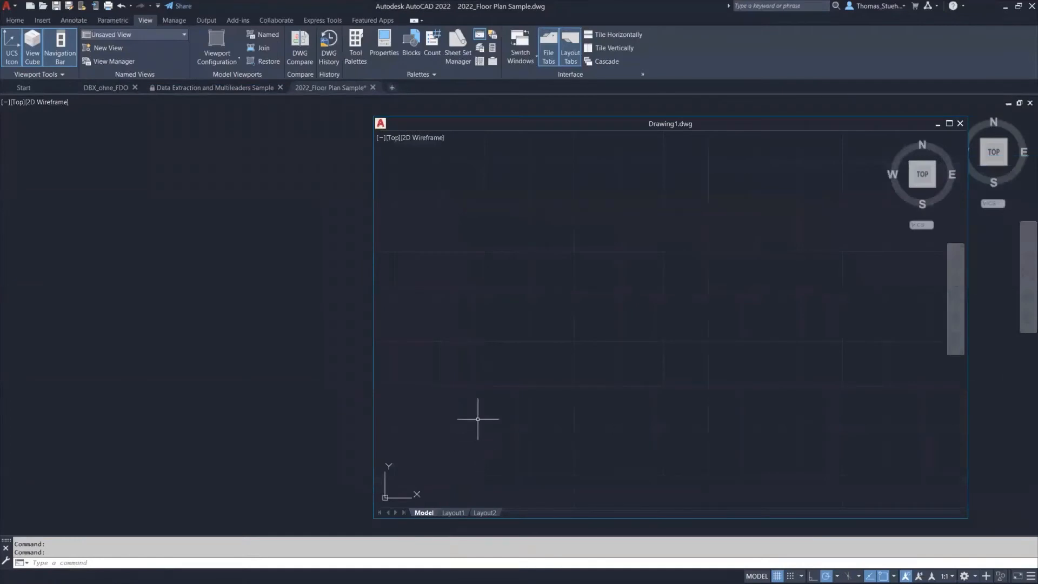
- Draw a wide rectangle near the middle of the floating Drawing1 window
{"action": "type", "text": "rec"}
{"action": "key", "text": "Return"}
{"action": "left_click", "coordinate": [575, 275]}
{"action": "left_click", "coordinate": [815, 387]}
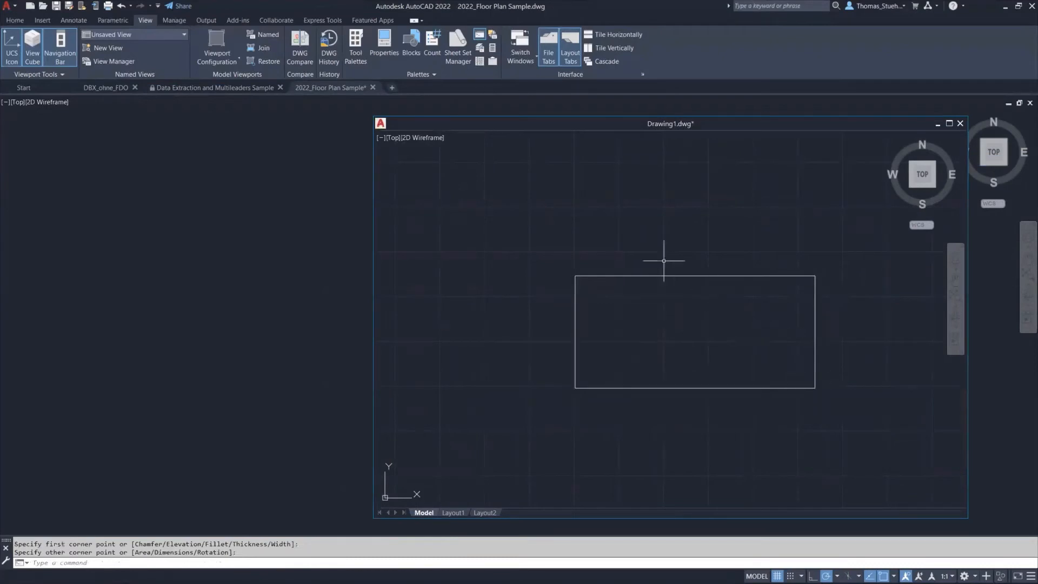
- Draw a second rectangle overlapping the first one's lower-right corner and dock Drawing1 back among the open files
{"action": "left_click", "coordinate": [46, 21]}
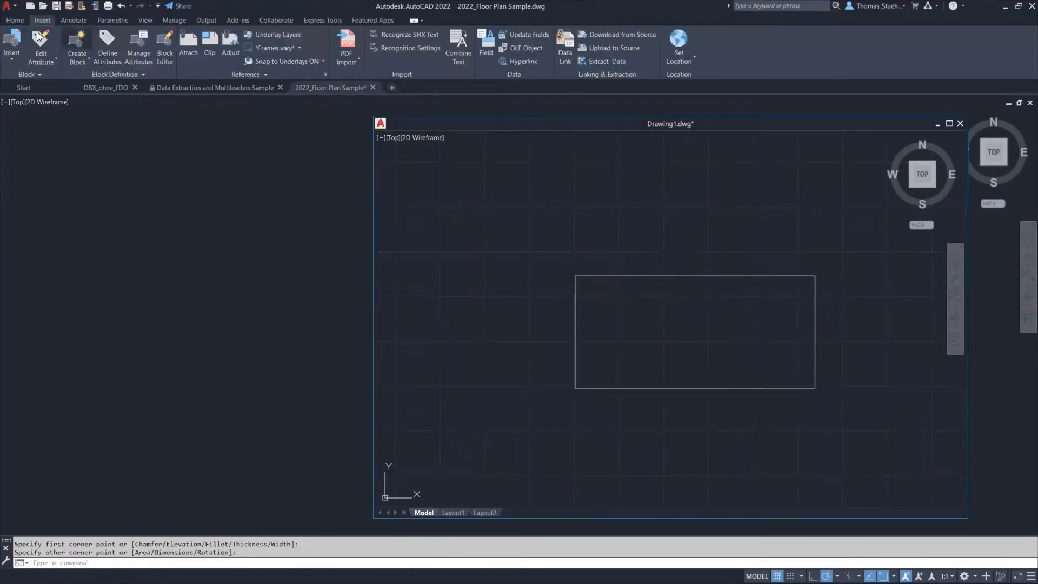
{"action": "left_click", "coordinate": [15, 20]}
{"action": "left_click", "coordinate": [103, 35]}
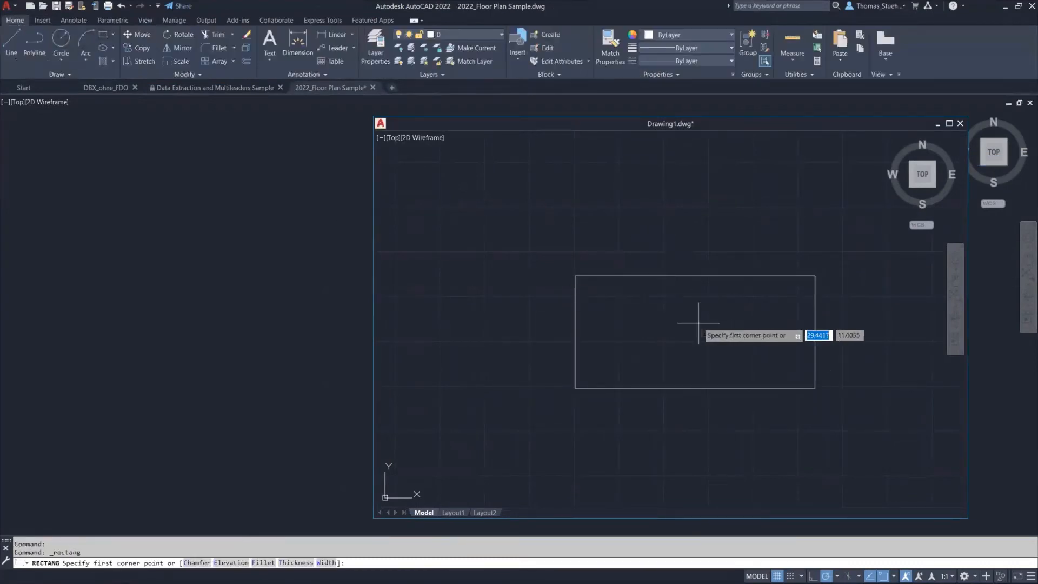
{"action": "left_click", "coordinate": [705, 349]}
{"action": "left_click", "coordinate": [875, 429]}
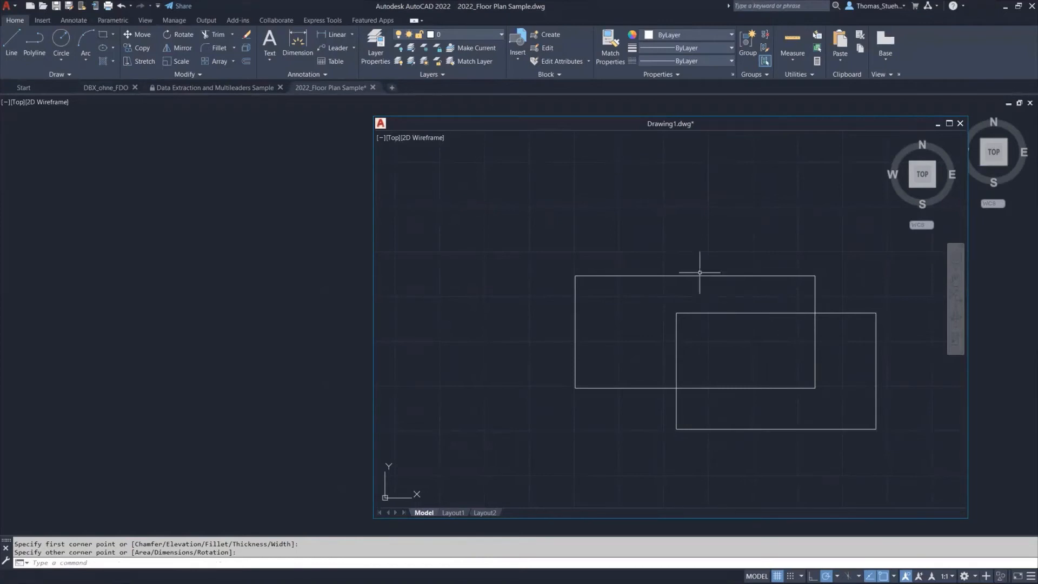
{"action": "double_click", "coordinate": [592, 120]}
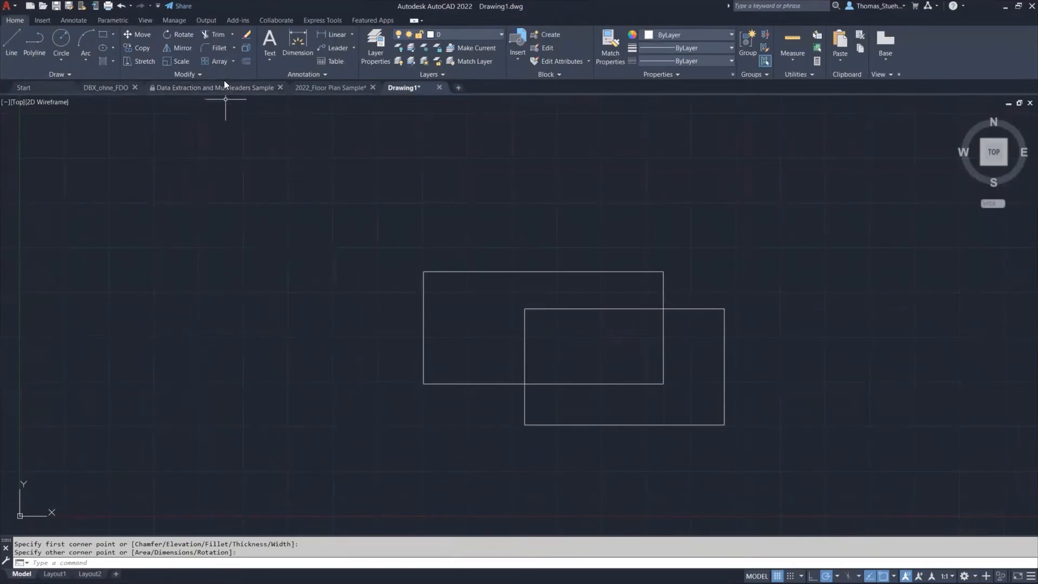
- Switch to the 2022_Floor Plan Sample drawing and open the Count palette as a floating palette beside the plan
{"action": "left_click", "coordinate": [325, 88]}
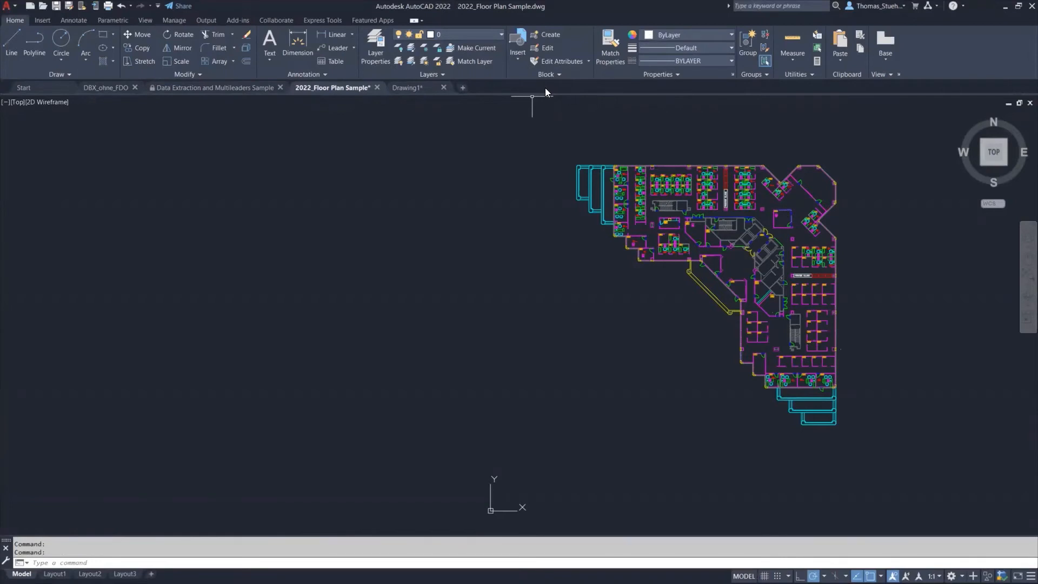
{"action": "left_click", "coordinate": [145, 20]}
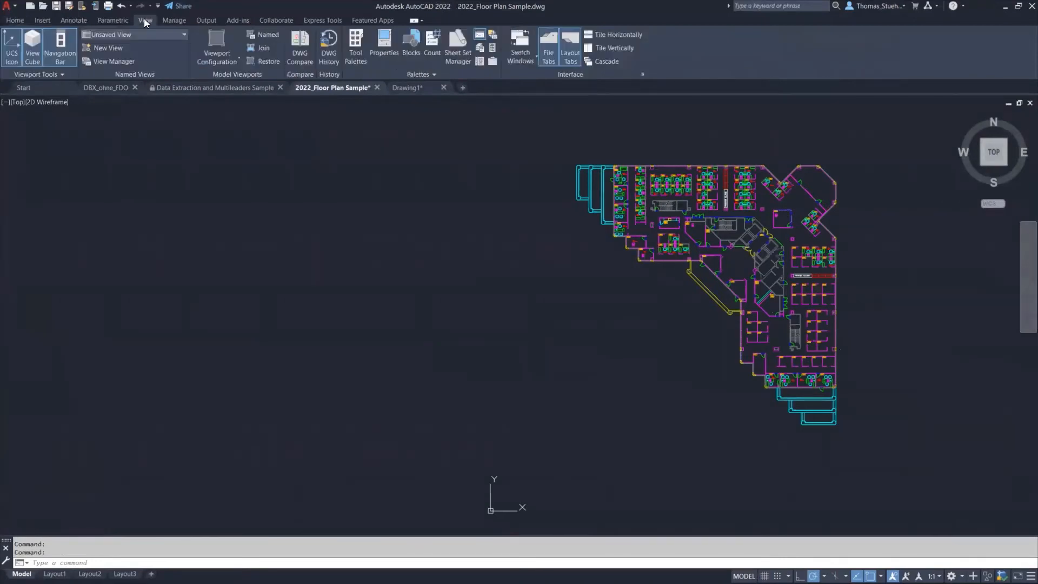
{"action": "left_click", "coordinate": [432, 52]}
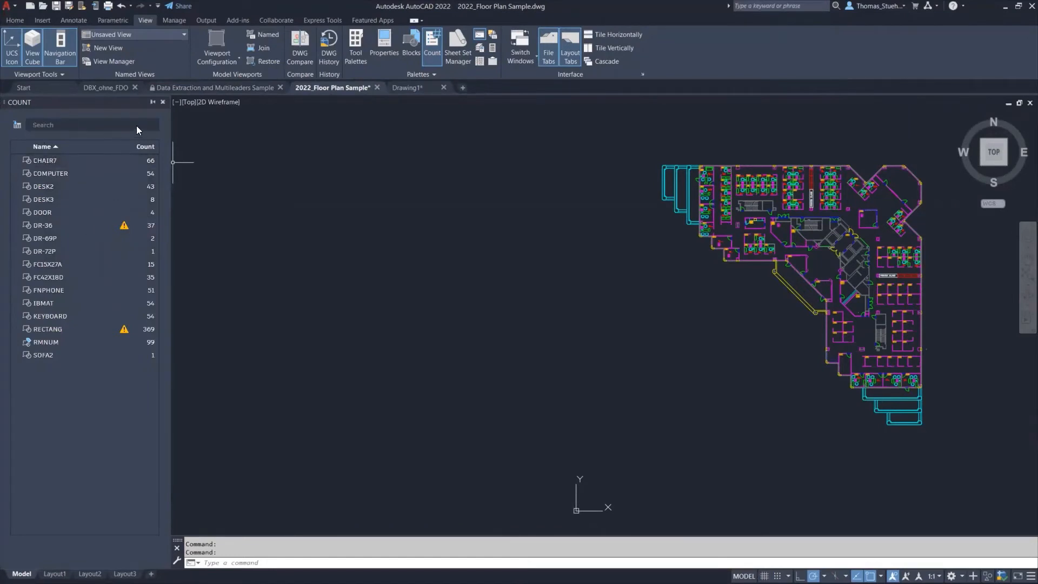
{"action": "left_click_drag", "start_coordinate": [231, 125], "coordinate": [233, 121]}
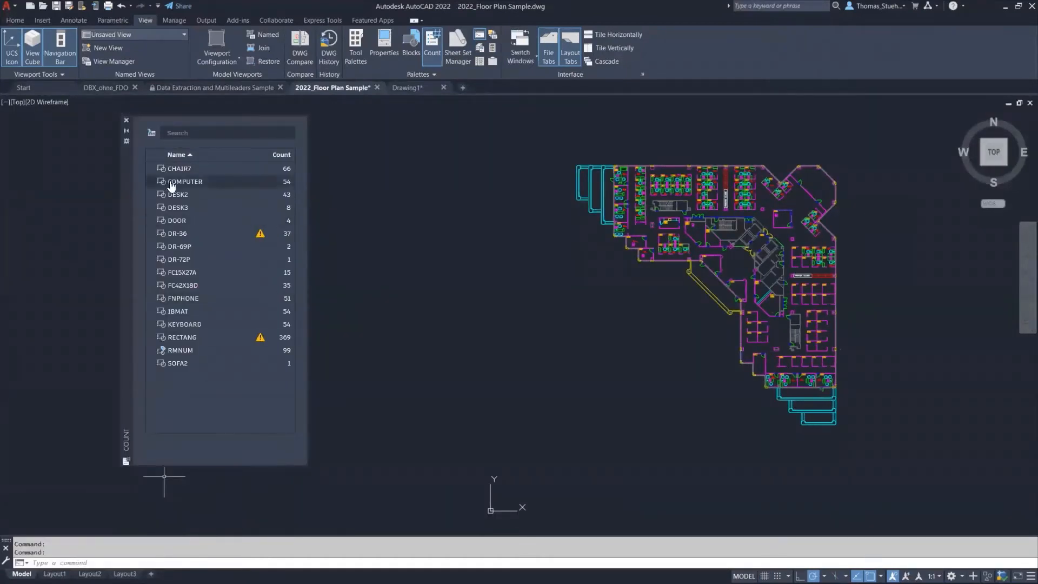
- Review the full list of block names in an enlarged Rename dialog beside the Count palette, and close it without renaming anything
{"action": "left_click", "coordinate": [145, 562]}
{"action": "type", "text": "RENAME"}
{"action": "key", "text": "Return"}
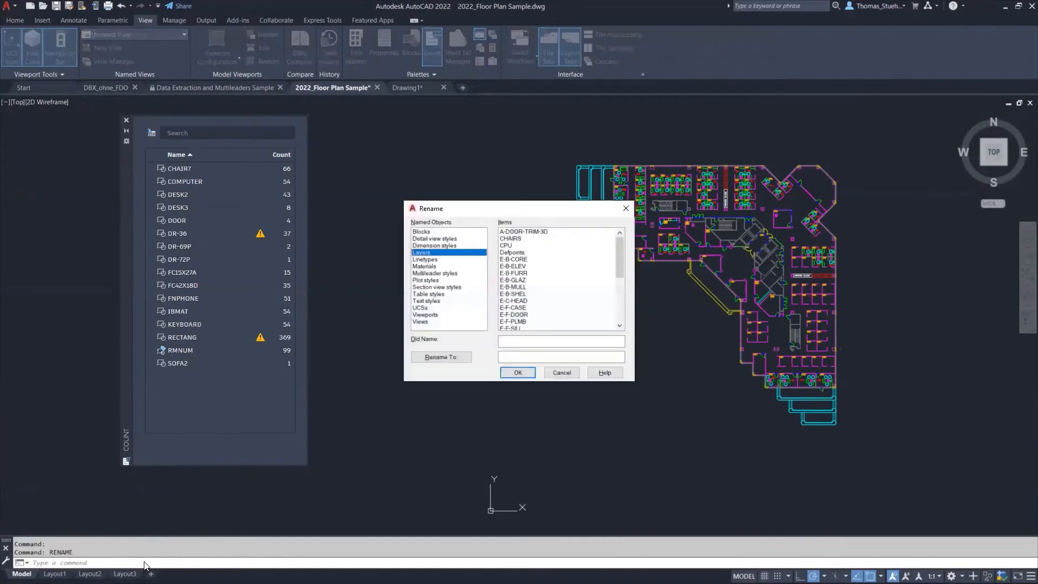
{"action": "left_click", "coordinate": [421, 232]}
{"action": "left_click_drag", "start_coordinate": [468, 205], "coordinate": [379, 126]}
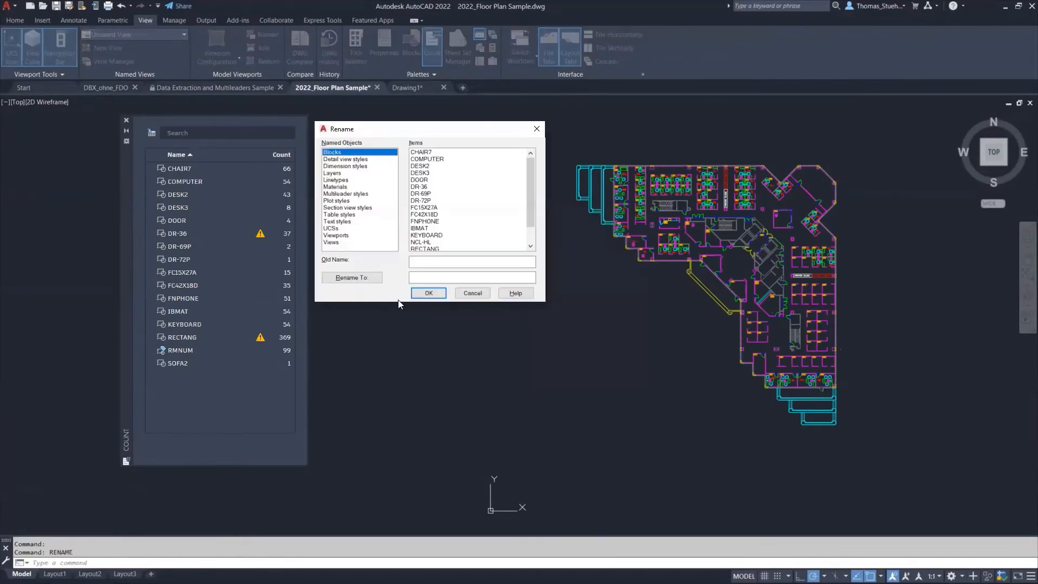
{"action": "left_click_drag", "start_coordinate": [397, 301], "coordinate": [398, 453]}
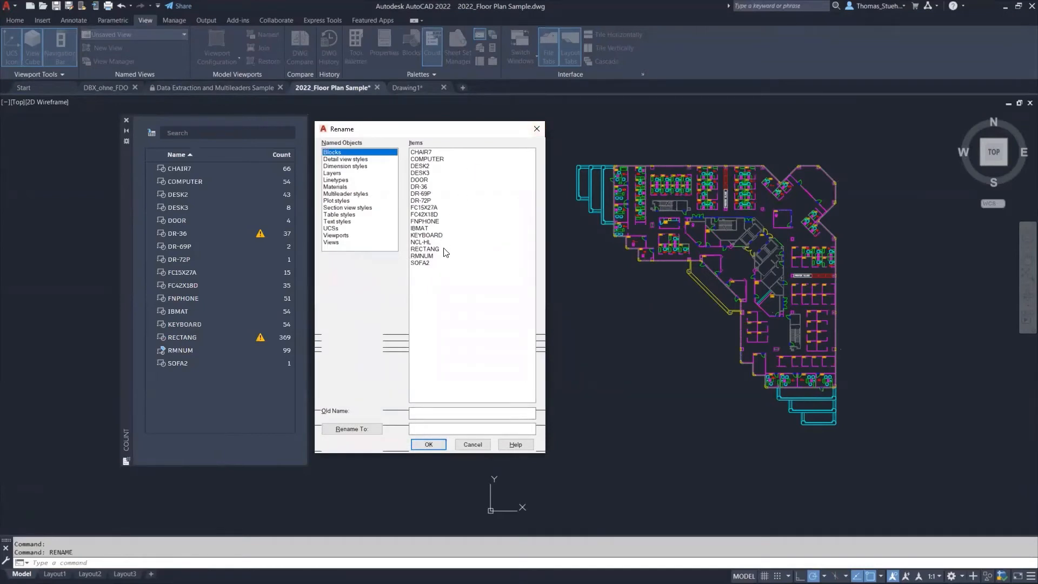
{"action": "left_click", "coordinate": [537, 129]}
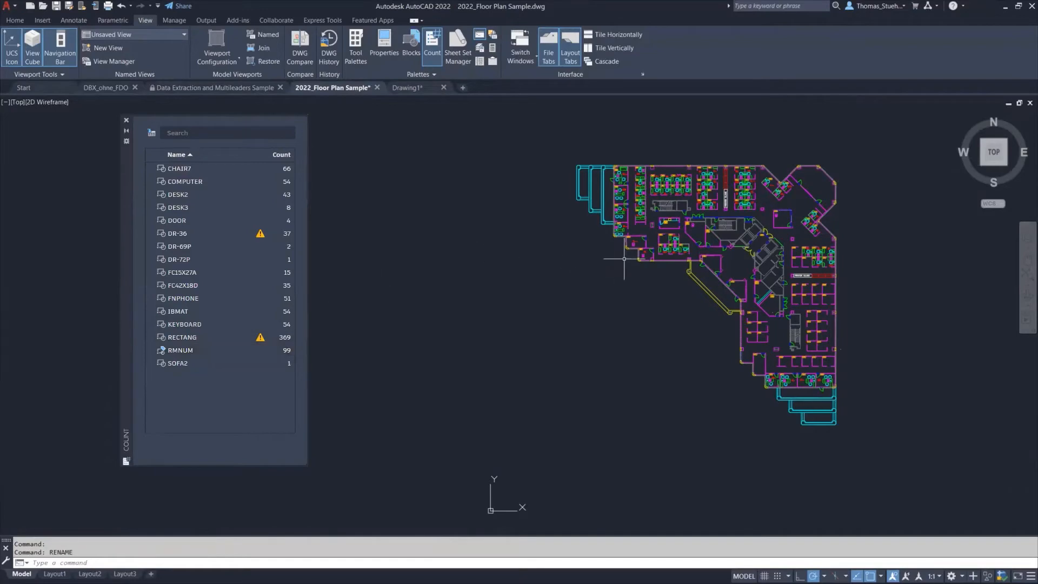
- Paste three copies of the phone block from room 6022 below the cubicles, and erase those three copies
{"action": "scroll", "coordinate": [656, 262], "scroll_direction": "up", "scroll_amount": 10}
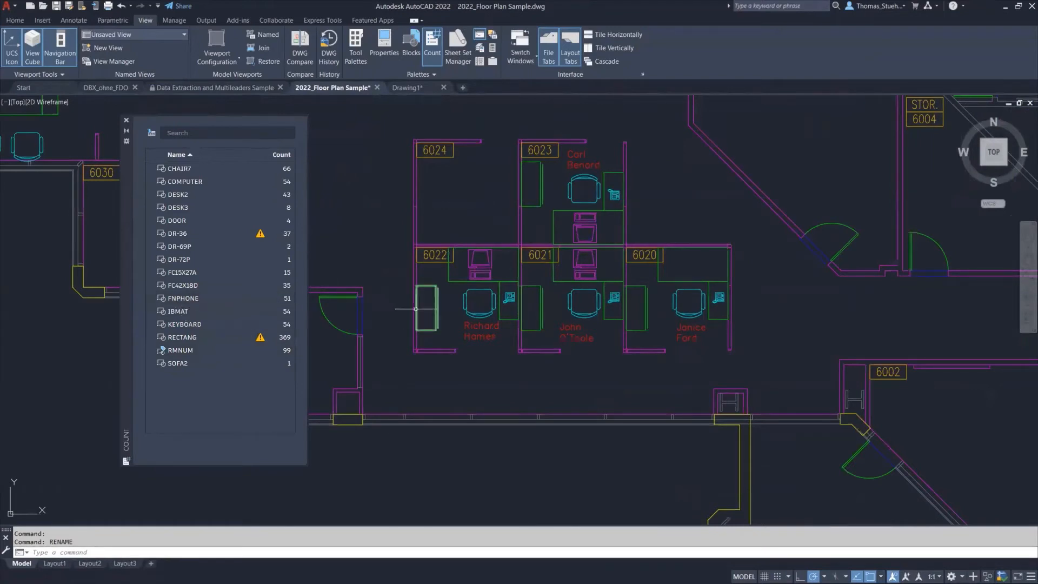
{"action": "left_click", "coordinate": [509, 299]}
{"action": "key", "text": "ctrl+c"}
{"action": "key", "text": "ctrl+v"}
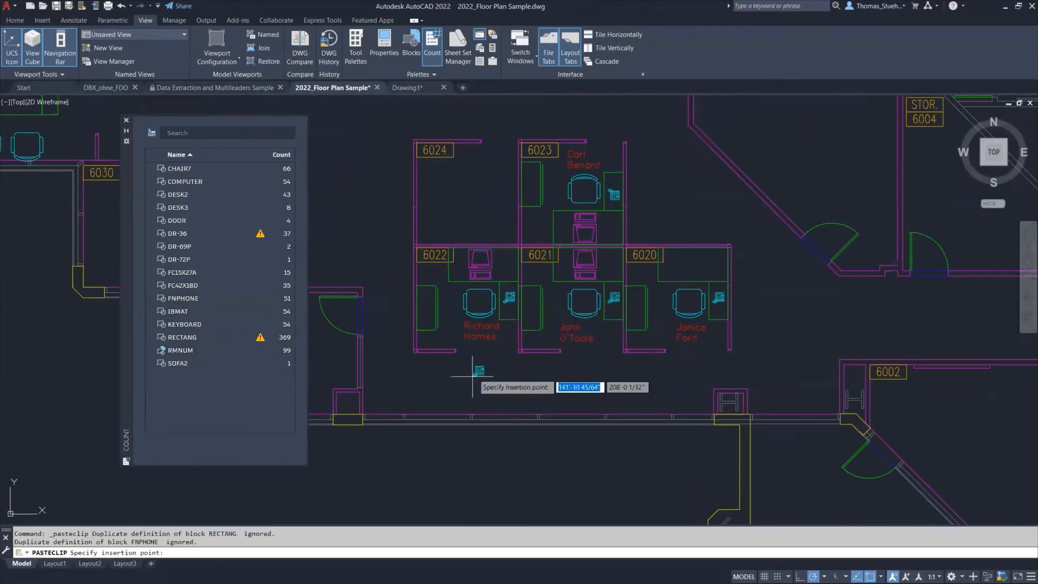
{"action": "left_click", "coordinate": [433, 391]}
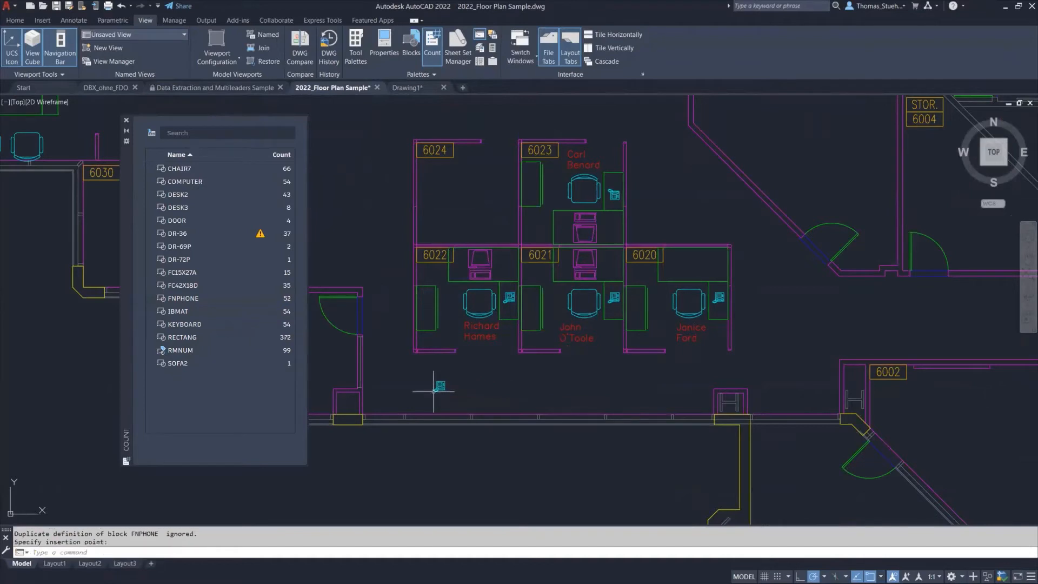
{"action": "left_click", "coordinate": [461, 389]}
{"action": "key", "text": "ctrl+v"}
{"action": "left_click", "coordinate": [488, 386]}
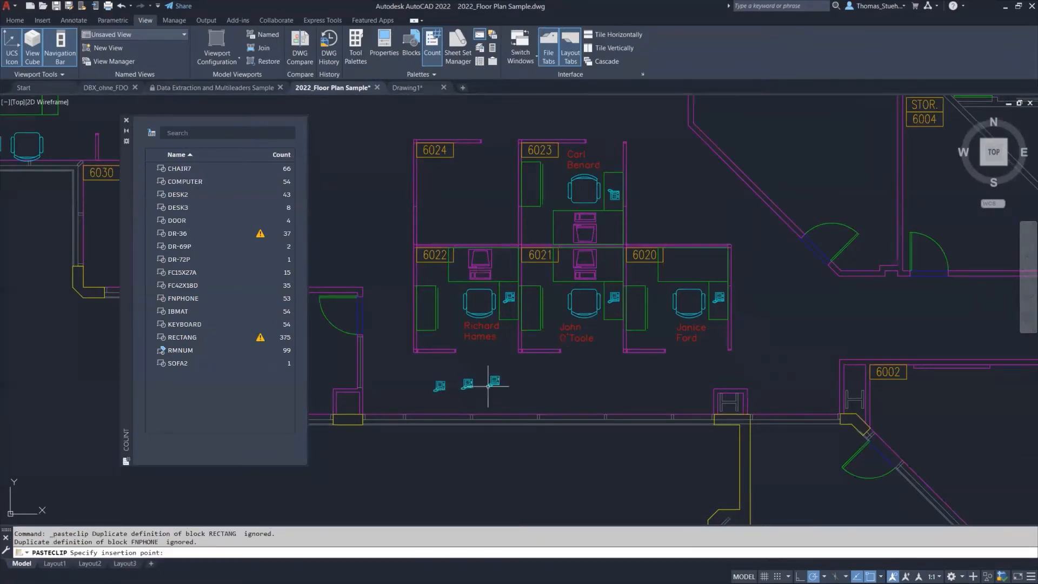
{"action": "left_click_drag", "start_coordinate": [417, 364], "coordinate": [527, 396]}
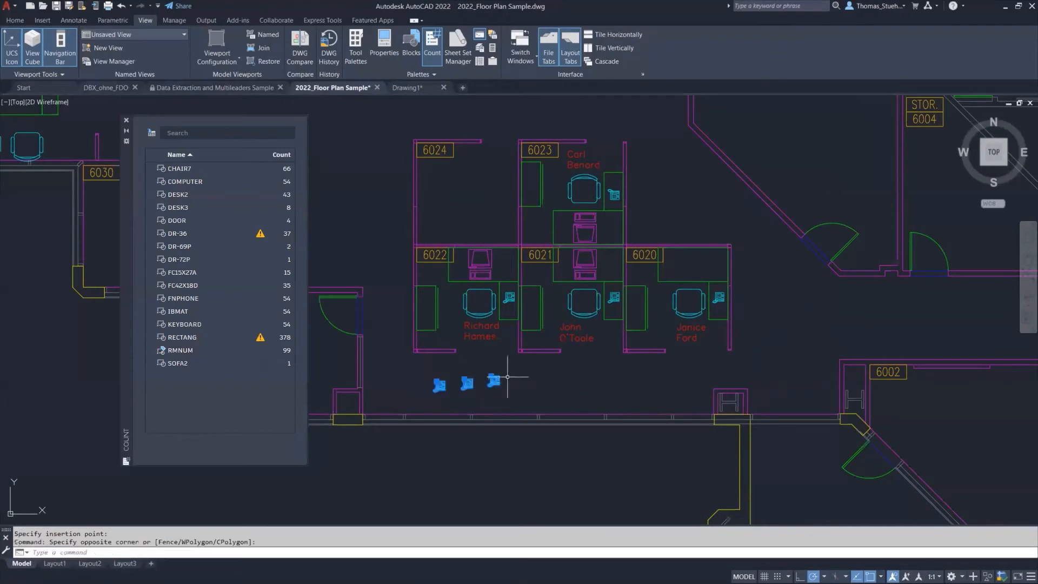
{"action": "key", "text": "Delete"}
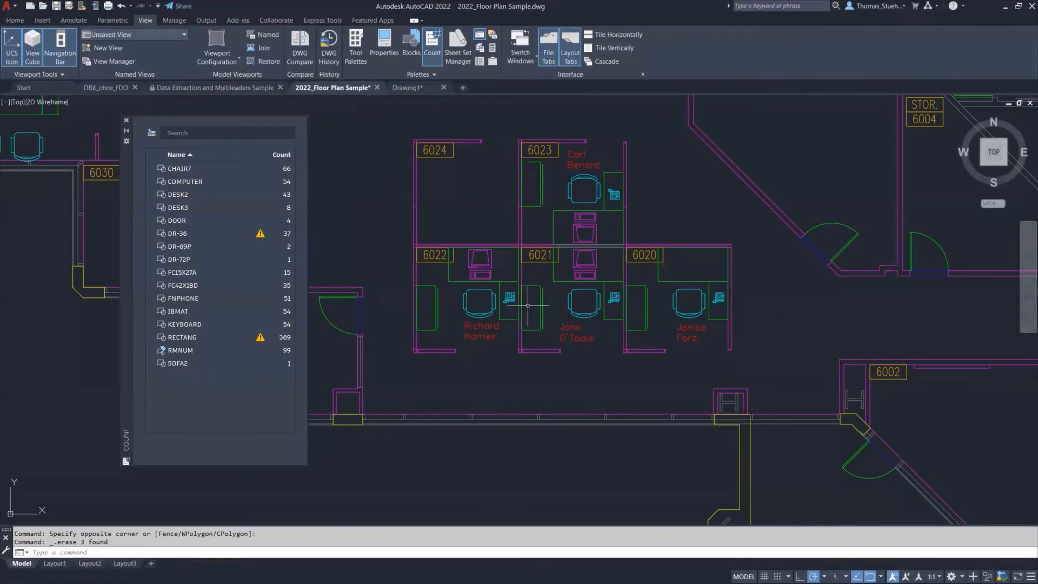
- Explode the phone block on the desk in room 6022
{"action": "left_click", "coordinate": [509, 298]}
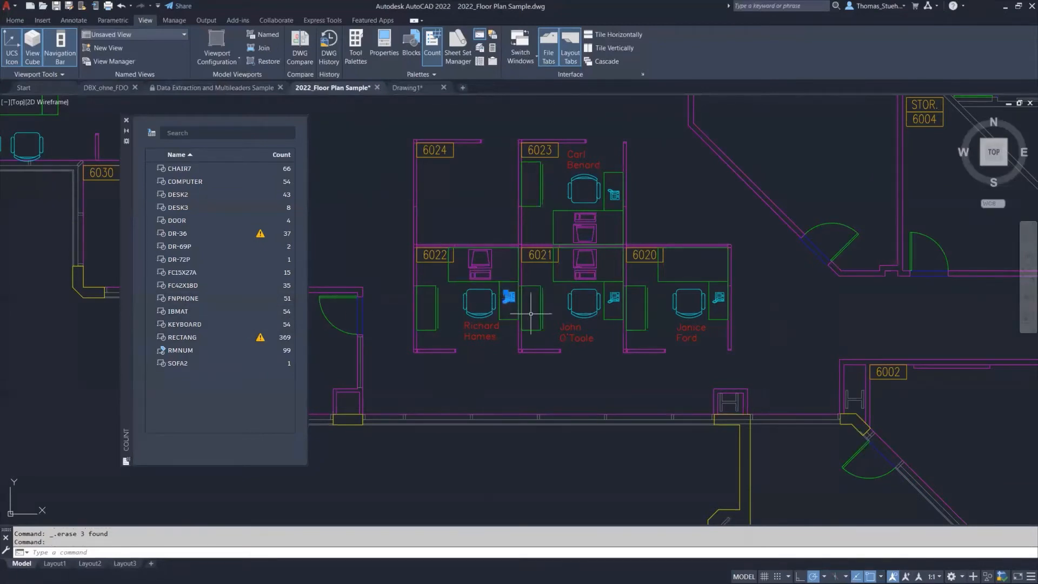
{"action": "type", "text": "explode"}
{"action": "key", "text": "Return"}
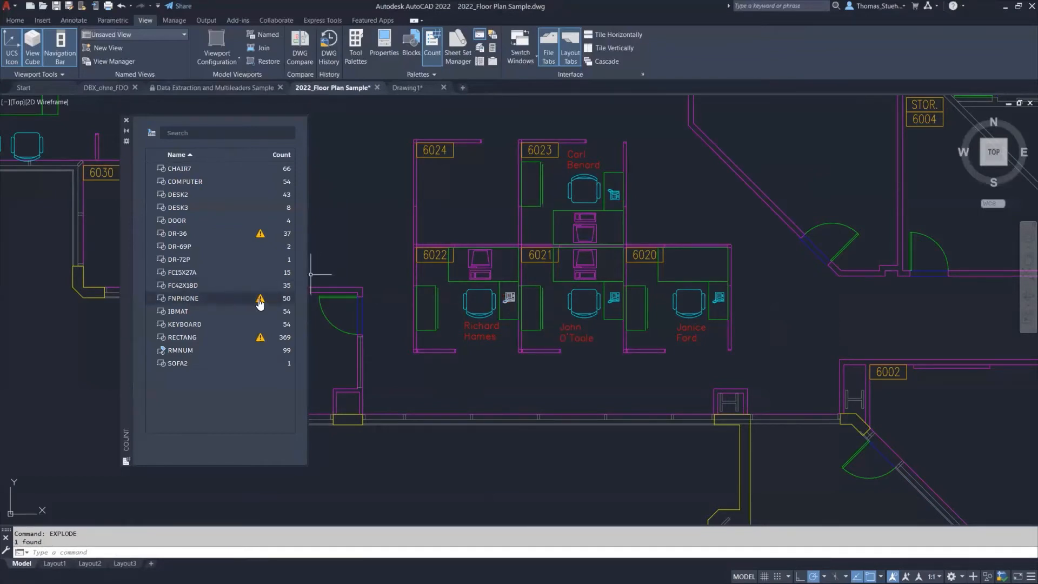
- Highlight the counted FNPHONE and DESK2 blocks in the plan and examine the count error report for FNPHONE
{"action": "left_click", "coordinate": [178, 301]}
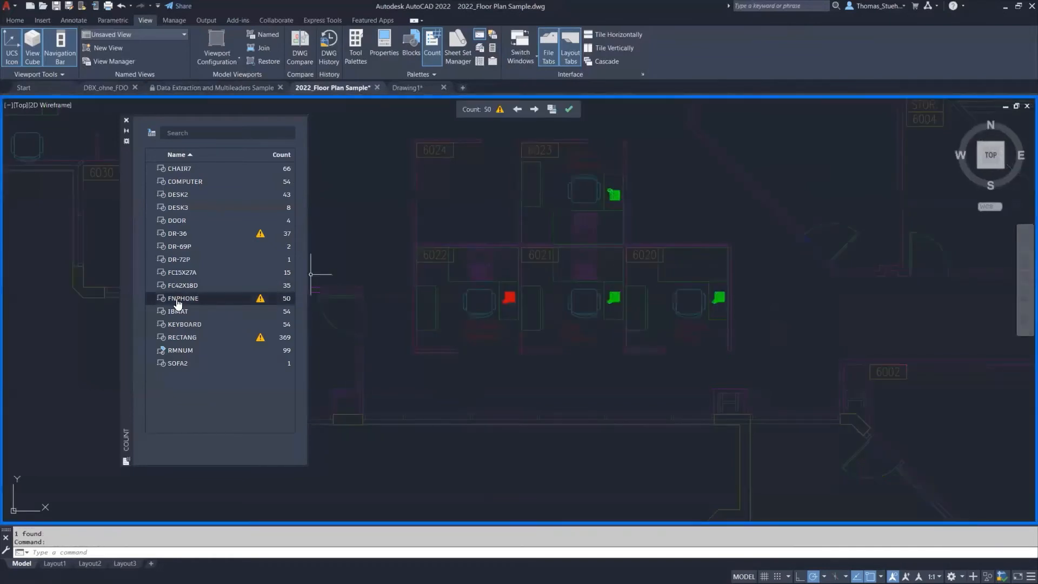
{"action": "left_click", "coordinate": [181, 197]}
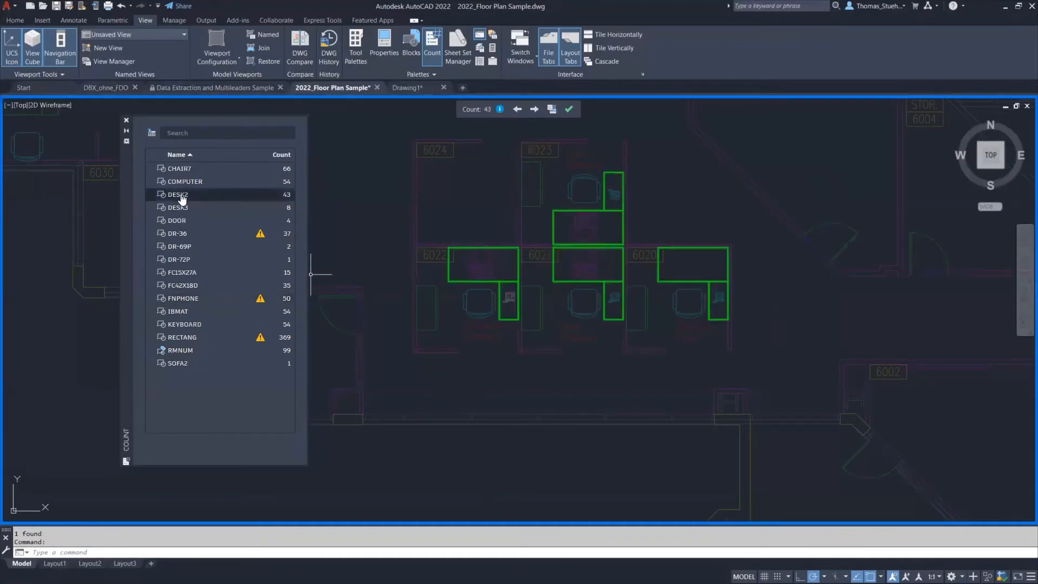
{"action": "left_click", "coordinate": [183, 300]}
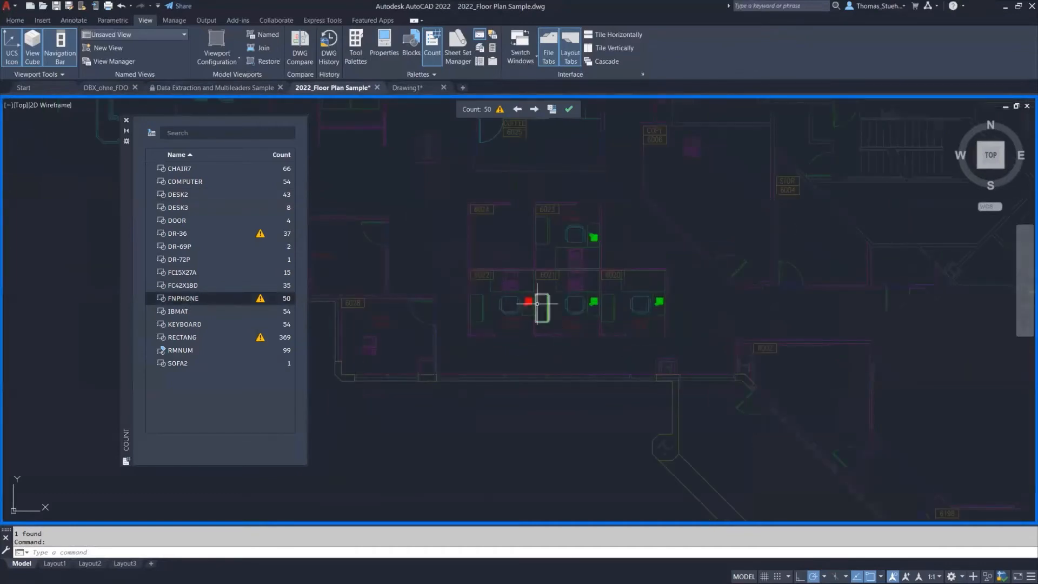
{"action": "scroll", "coordinate": [535, 301], "scroll_direction": "up", "scroll_amount": 4}
{"action": "scroll", "coordinate": [501, 288], "scroll_direction": "up", "scroll_amount": 5}
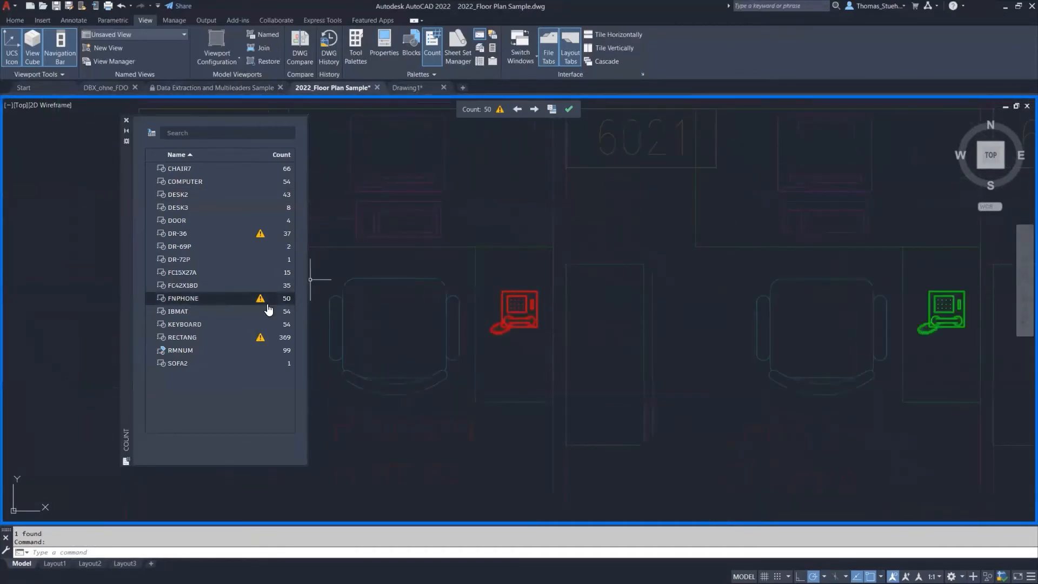
{"action": "left_click", "coordinate": [260, 299]}
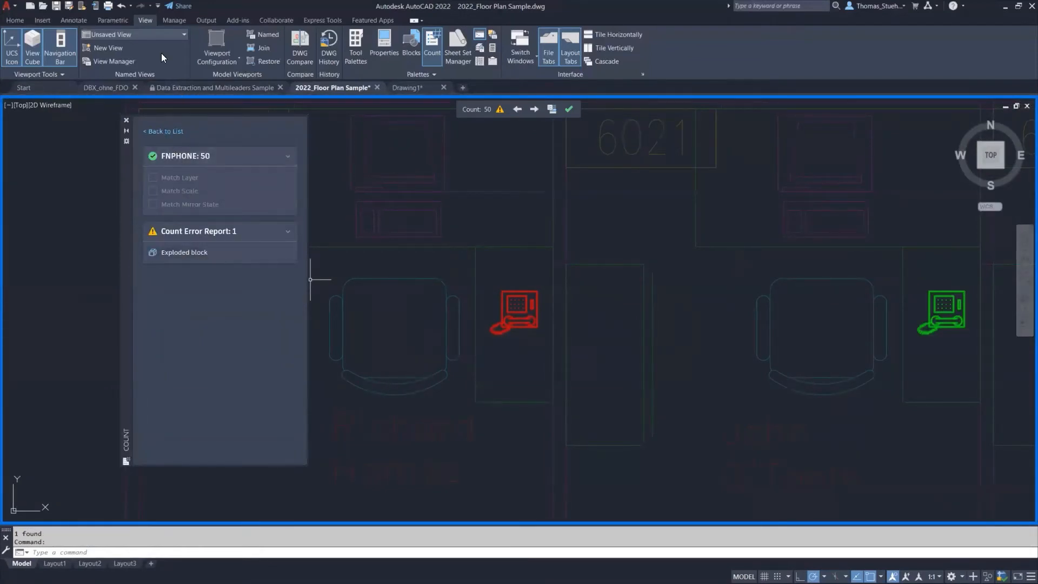
- Undo the explode of the phone block and return to the full block count list
{"action": "left_click", "coordinate": [121, 6]}
{"action": "left_click", "coordinate": [121, 6]}
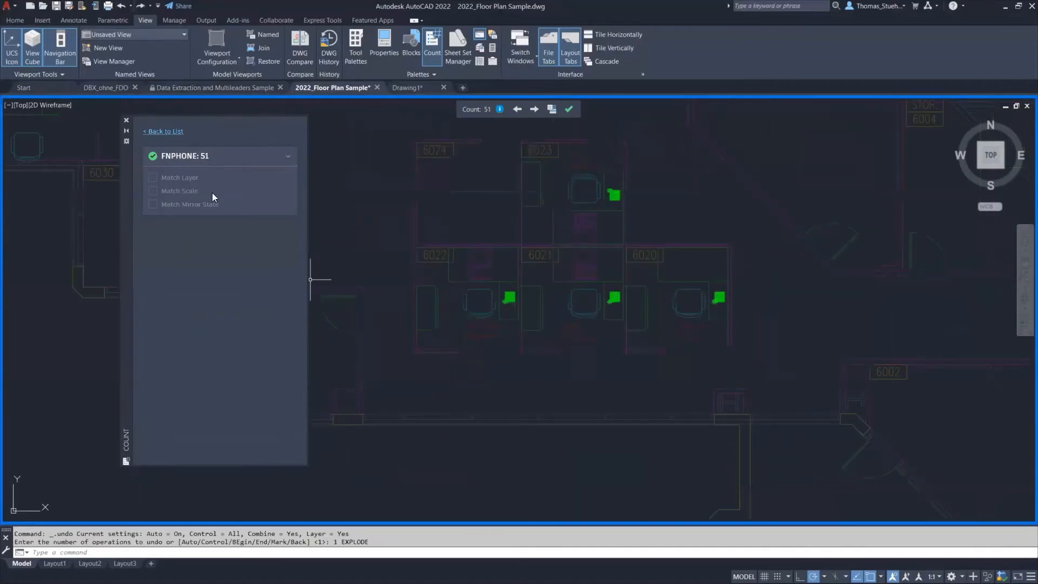
{"action": "left_click", "coordinate": [159, 131]}
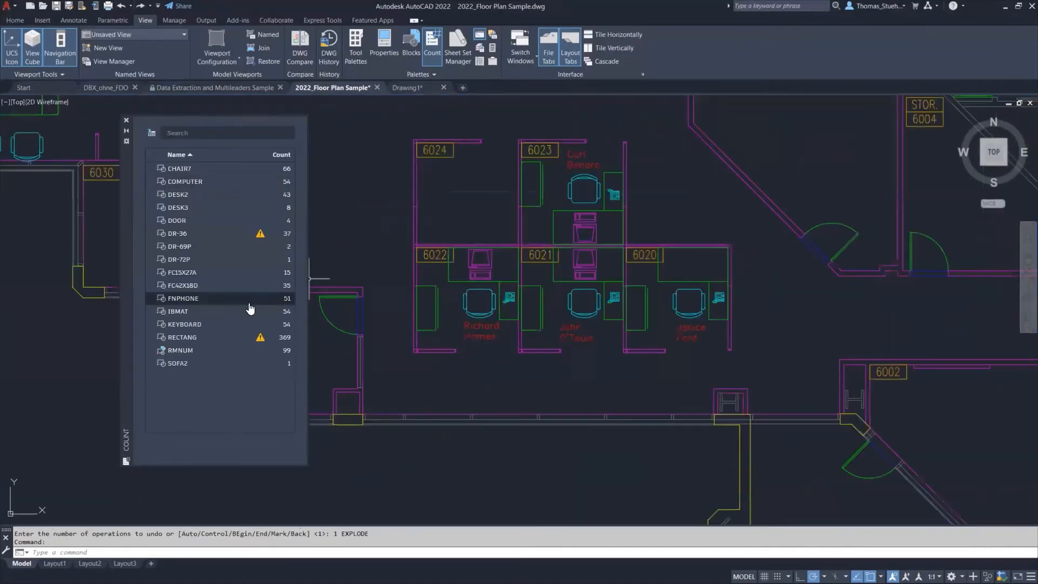
- Highlight the counted DR-36 doors, locate the faulty one at the COFFEE 6025 room, and examine its count error report
{"action": "scroll", "coordinate": [529, 265], "scroll_direction": "down", "scroll_amount": 1}
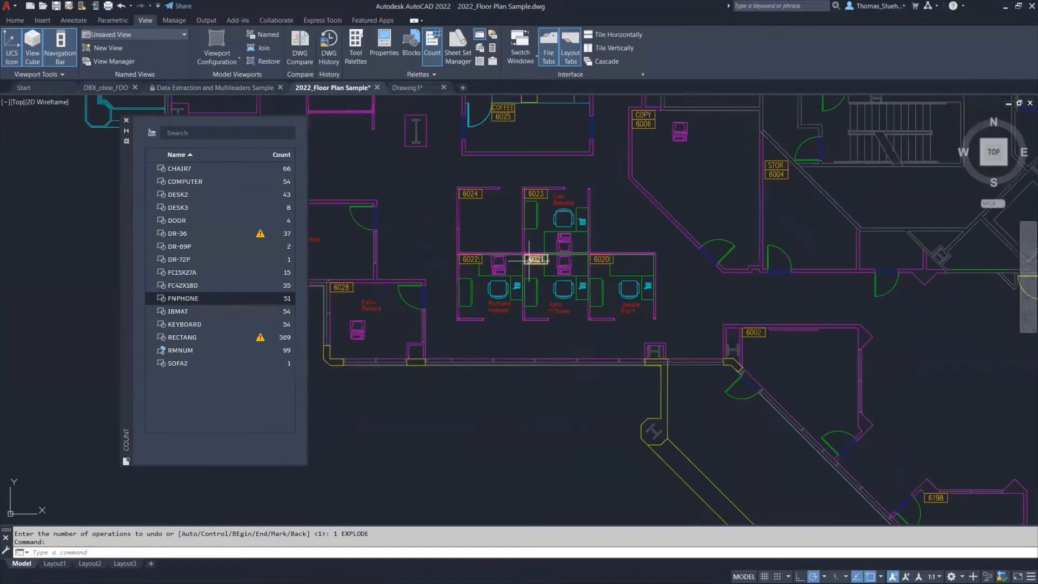
{"action": "middle_click_drag", "start_coordinate": [529, 265], "coordinate": [529, 337]}
{"action": "scroll", "coordinate": [528, 335], "scroll_direction": "down", "scroll_amount": 1}
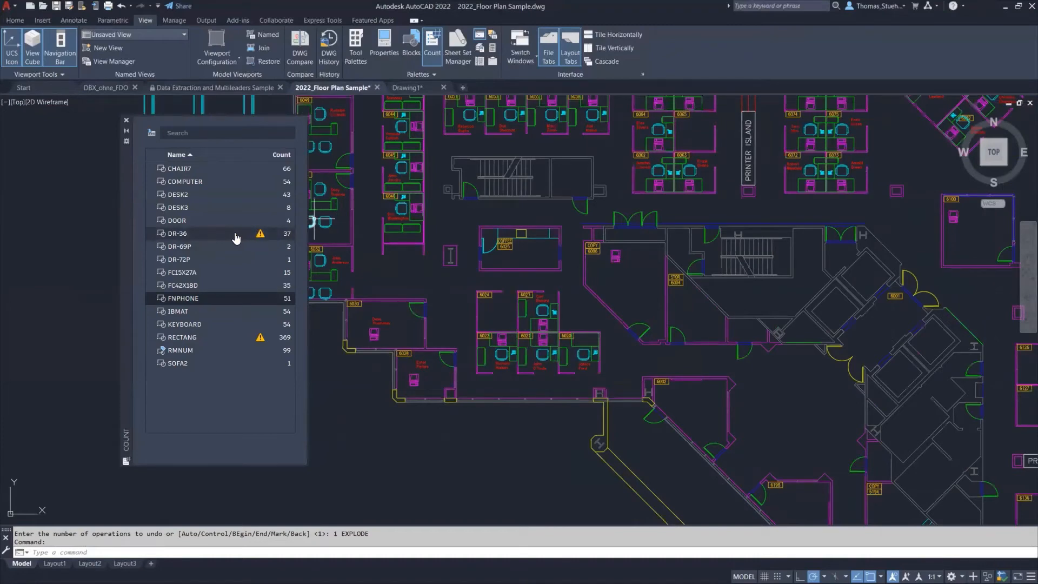
{"action": "left_click", "coordinate": [241, 236]}
{"action": "scroll", "coordinate": [656, 278], "scroll_direction": "down", "scroll_amount": 5}
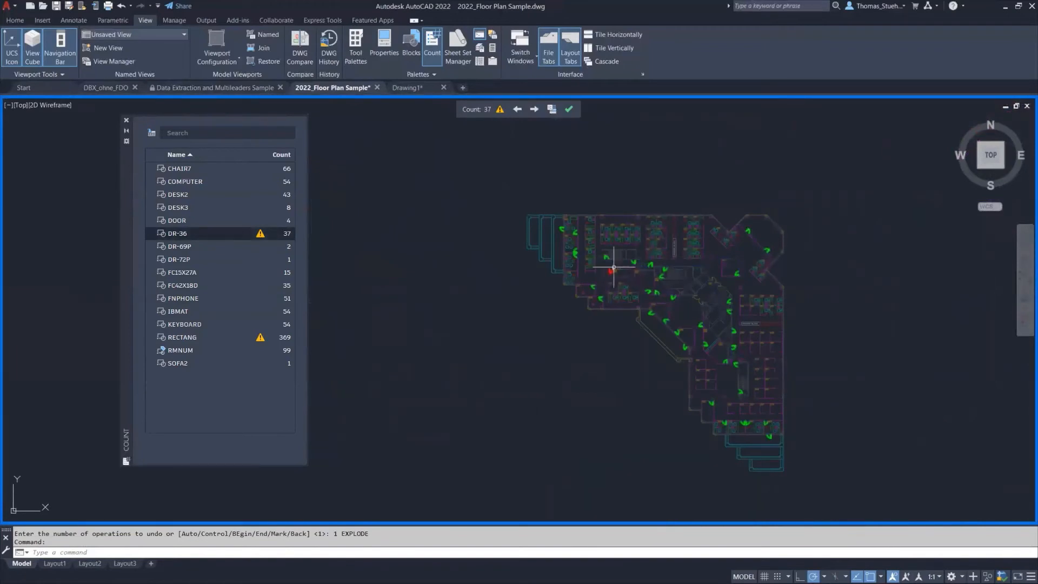
{"action": "scroll", "coordinate": [614, 267], "scroll_direction": "up", "scroll_amount": 4}
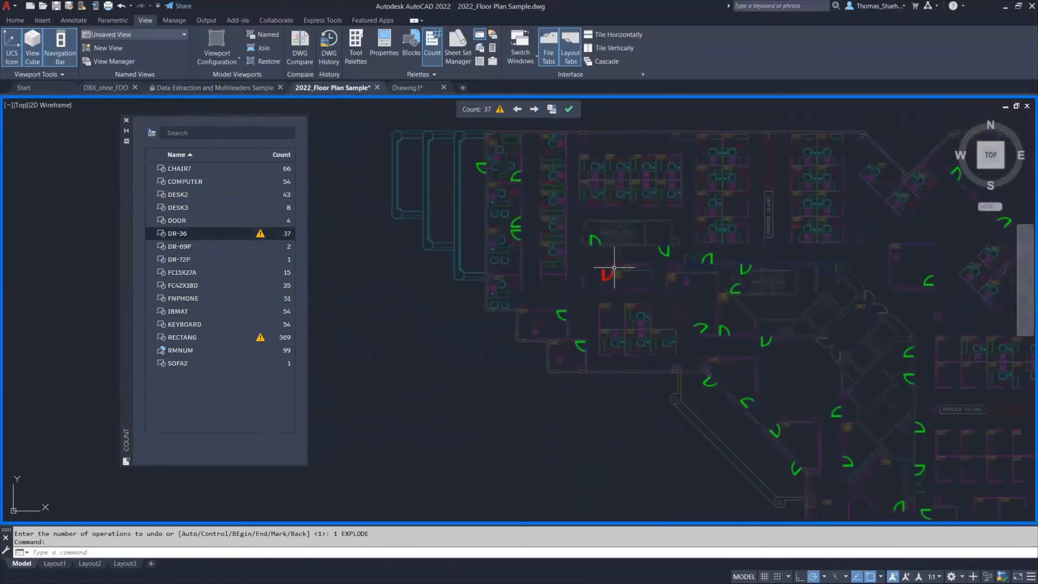
{"action": "scroll", "coordinate": [614, 267], "scroll_direction": "up", "scroll_amount": 7}
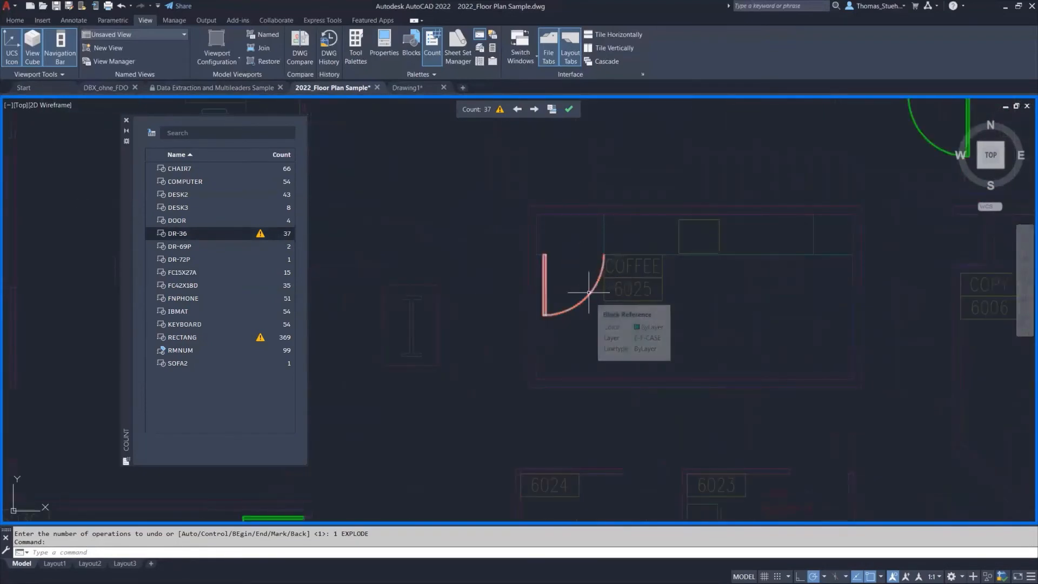
{"action": "left_click", "coordinate": [260, 234]}
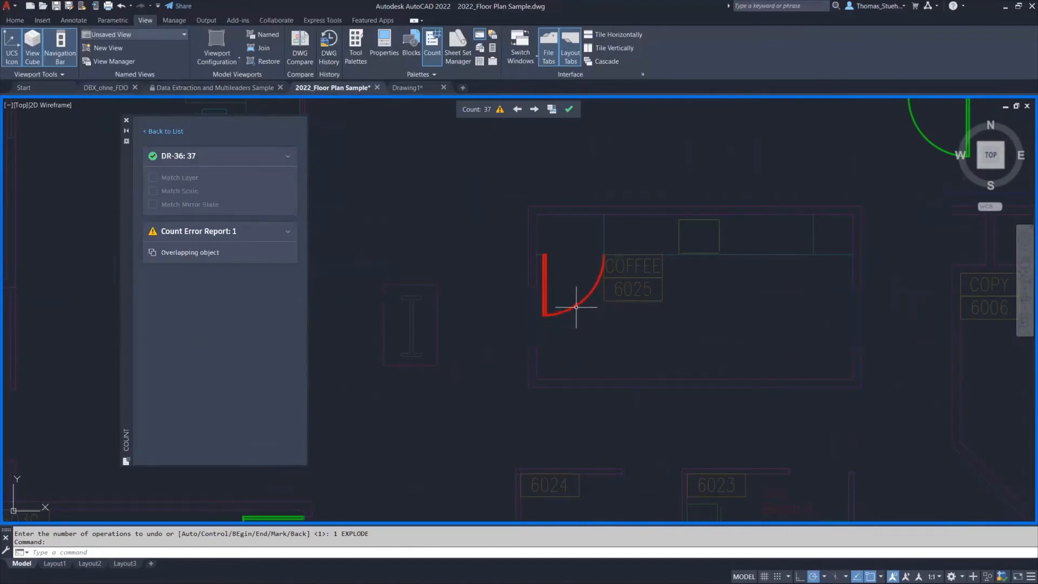
- Select the overlapping DR-36 doors at the COFFEE 6025 room and display their properties
{"action": "left_click", "coordinate": [570, 285]}
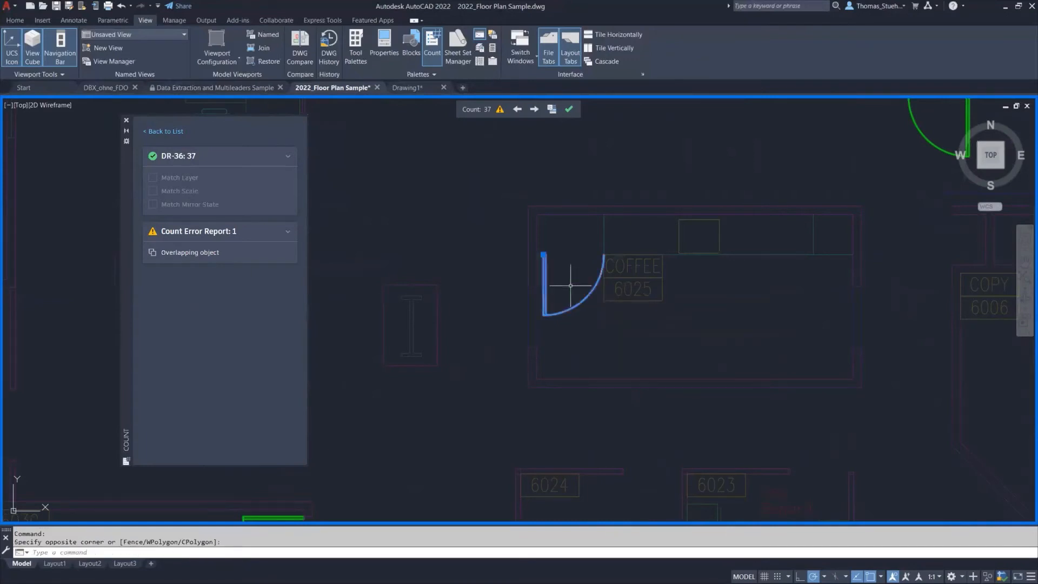
{"action": "key", "text": "ctrl+1"}
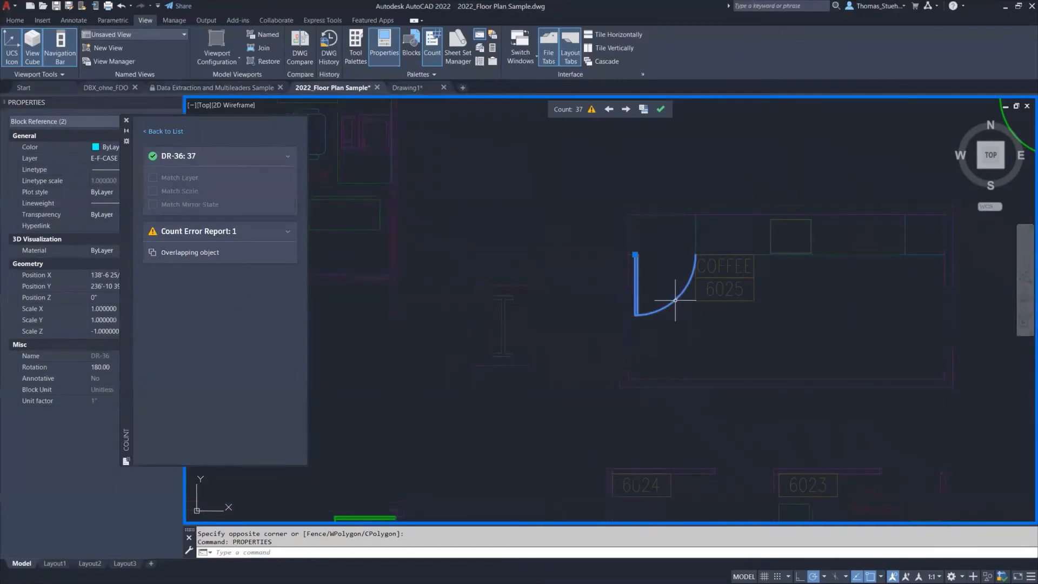
- Delete one of the two overlapping DR-36 doors at the COFFEE 6025 room and return to the full block count list
{"action": "key", "text": "Escape"}
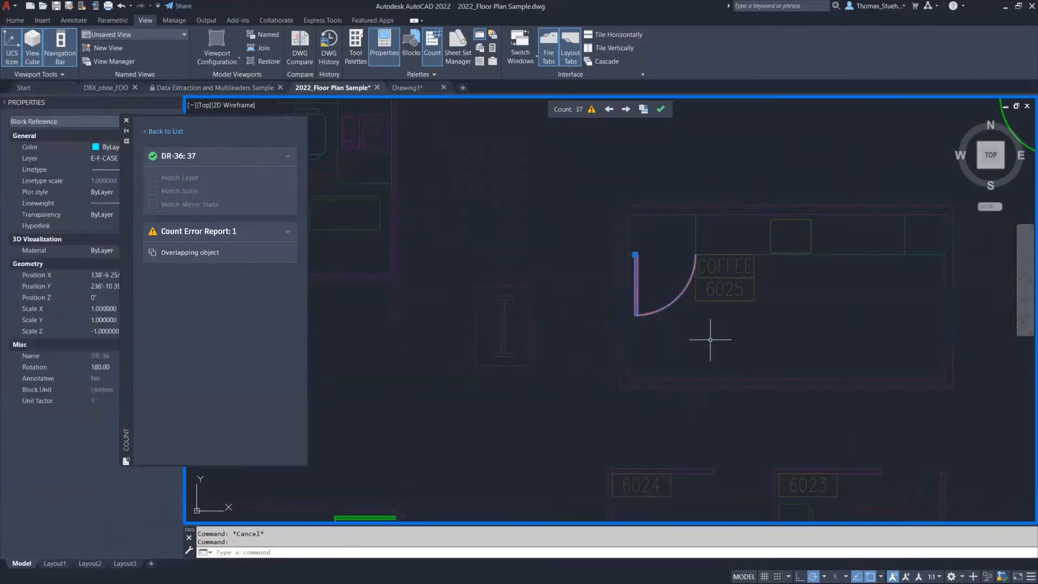
{"action": "key", "text": "Delete"}
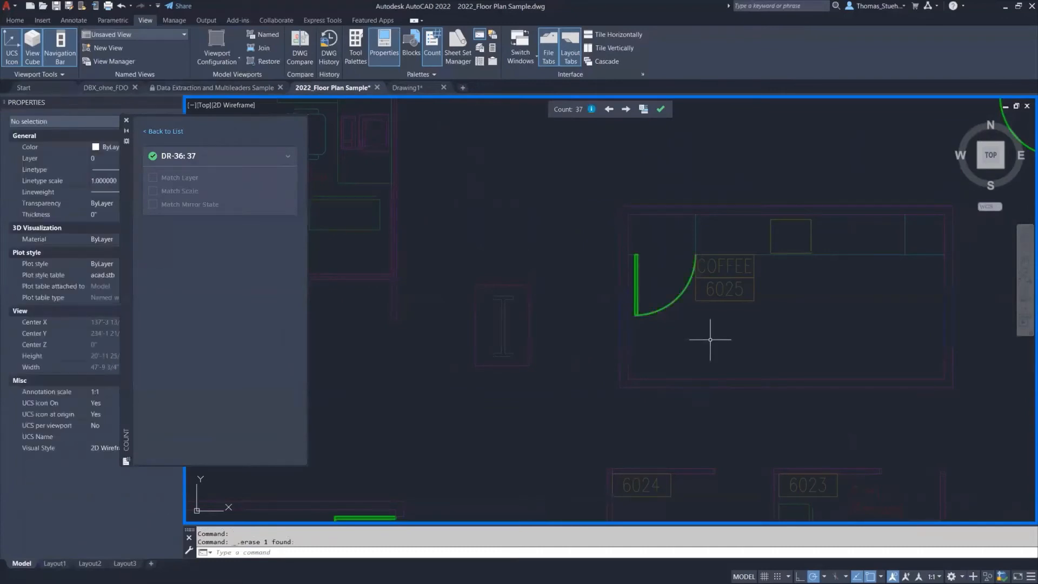
{"action": "left_click", "coordinate": [173, 131]}
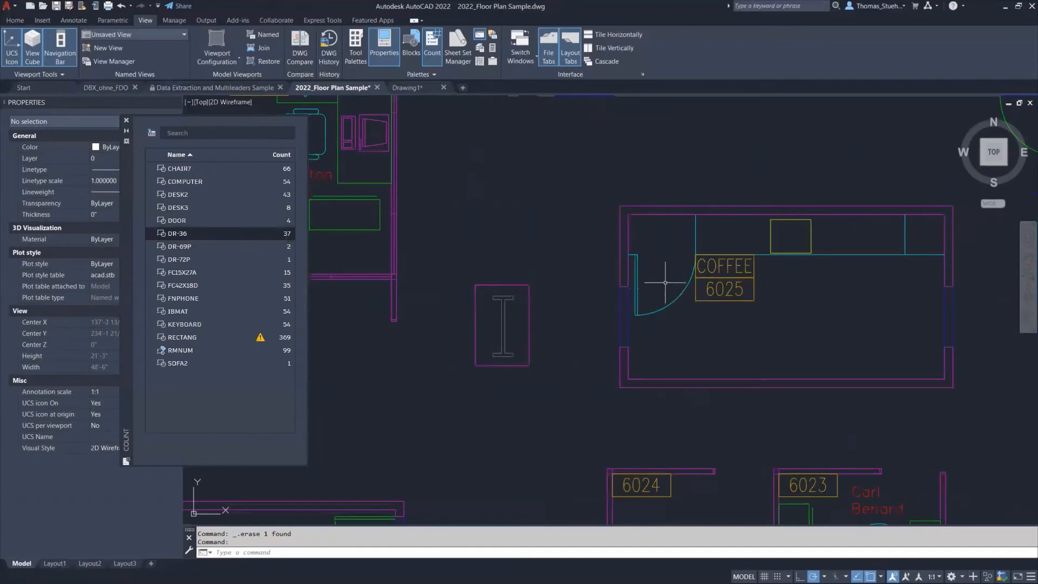
- Close the Properties palette, highlight the counted FNPHONE blocks across the plan, and end the active count
{"action": "scroll", "coordinate": [675, 300], "scroll_direction": "down", "scroll_amount": 2}
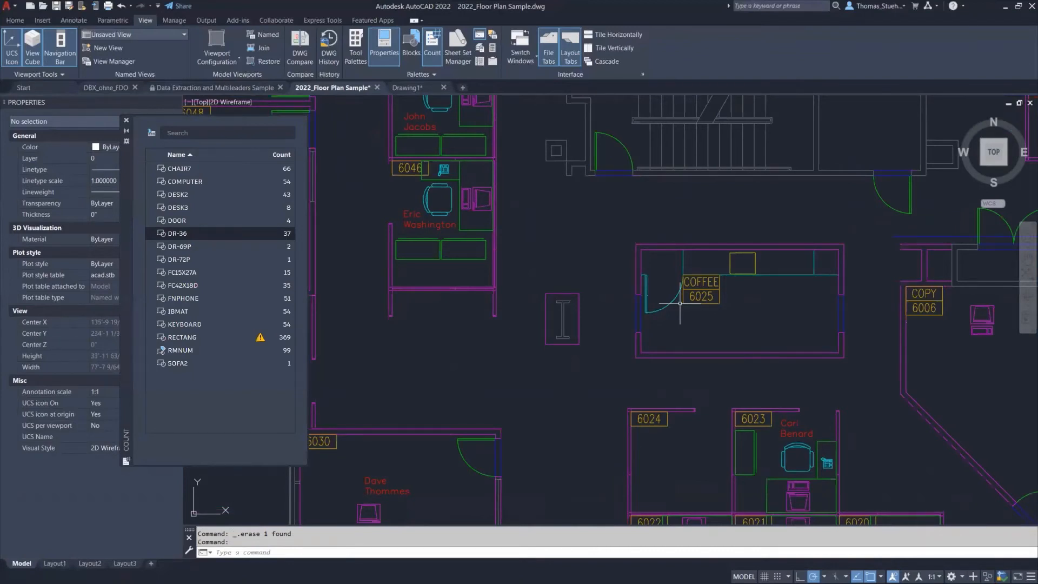
{"action": "left_click", "coordinate": [173, 102]}
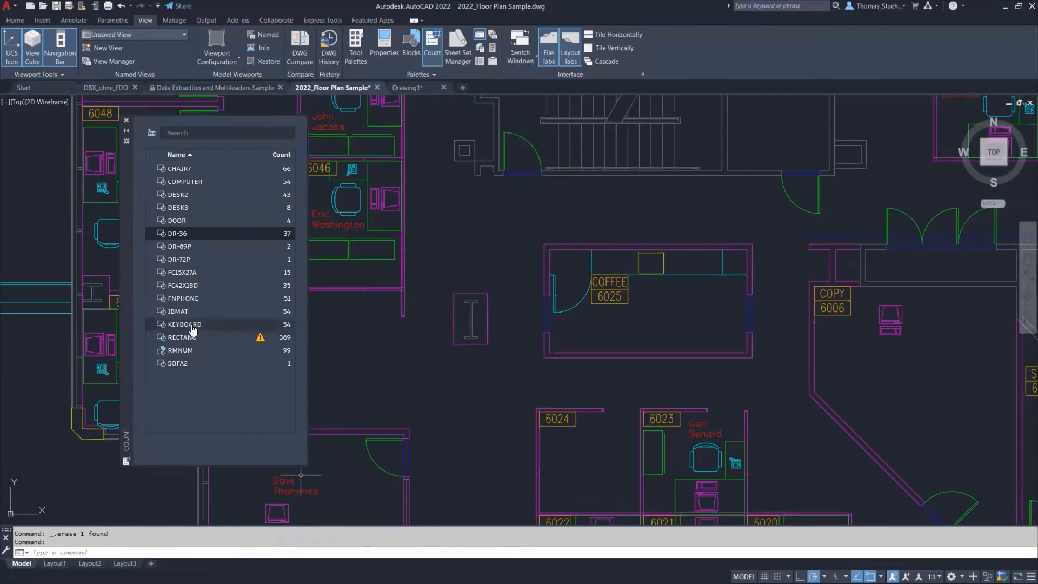
{"action": "left_click", "coordinate": [186, 299]}
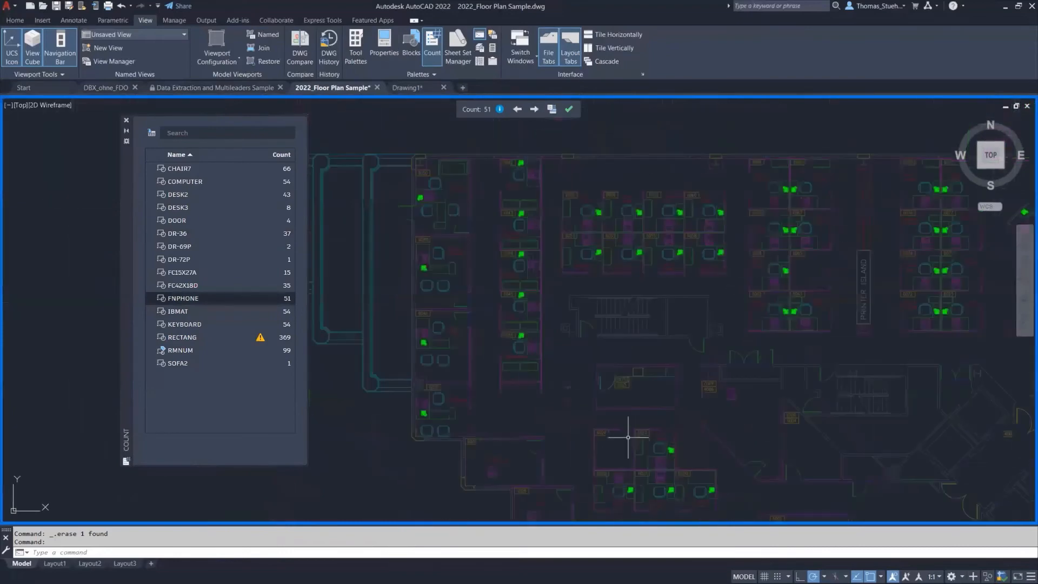
{"action": "left_click", "coordinate": [569, 110]}
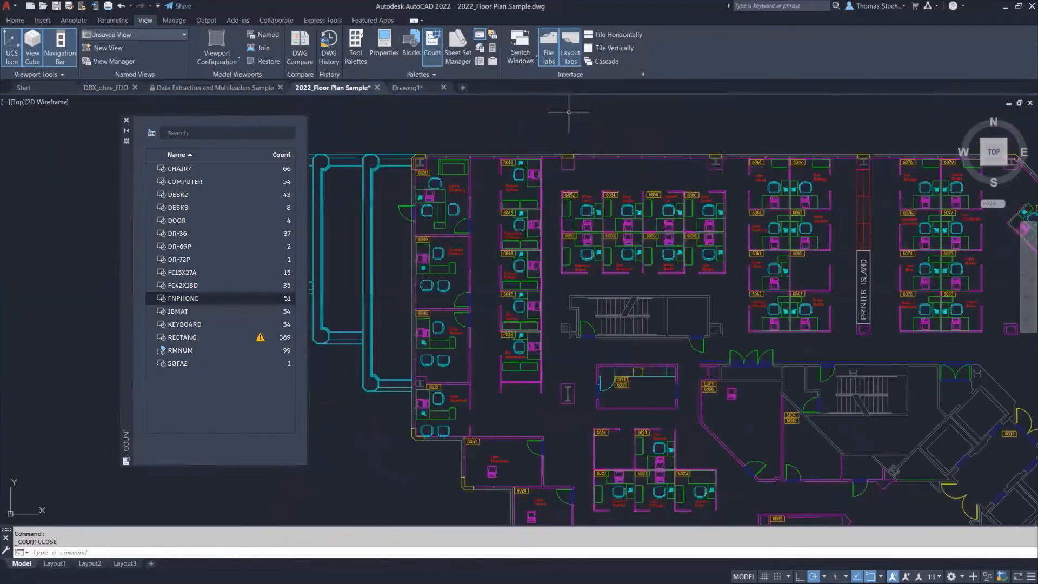
- Insert a count field for the FNPHONE block as text outside the exterior wall below room 6022
{"action": "scroll", "coordinate": [657, 446], "scroll_direction": "up", "scroll_amount": 3}
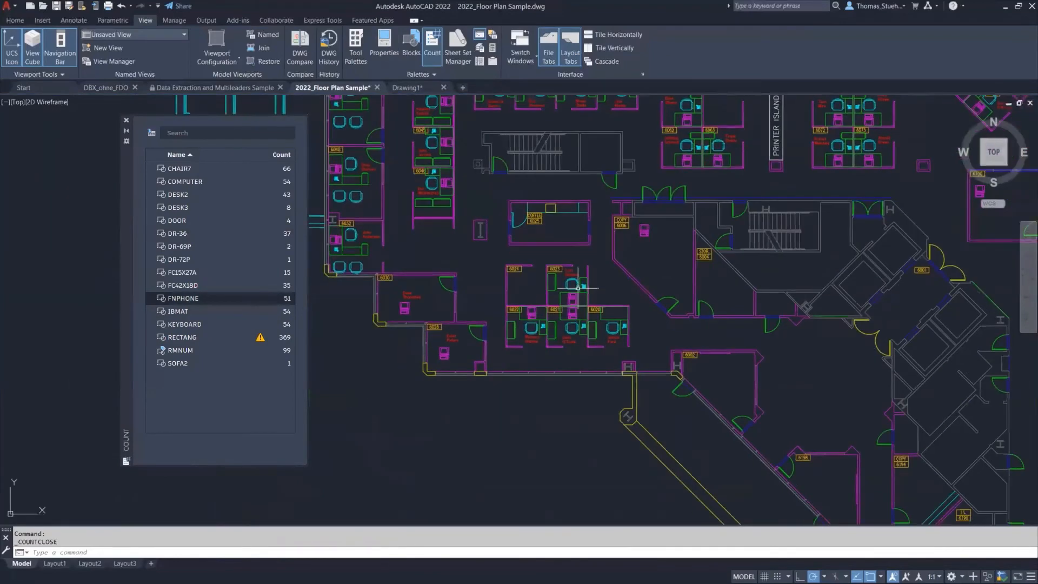
{"action": "scroll", "coordinate": [555, 352], "scroll_direction": "up", "scroll_amount": 2}
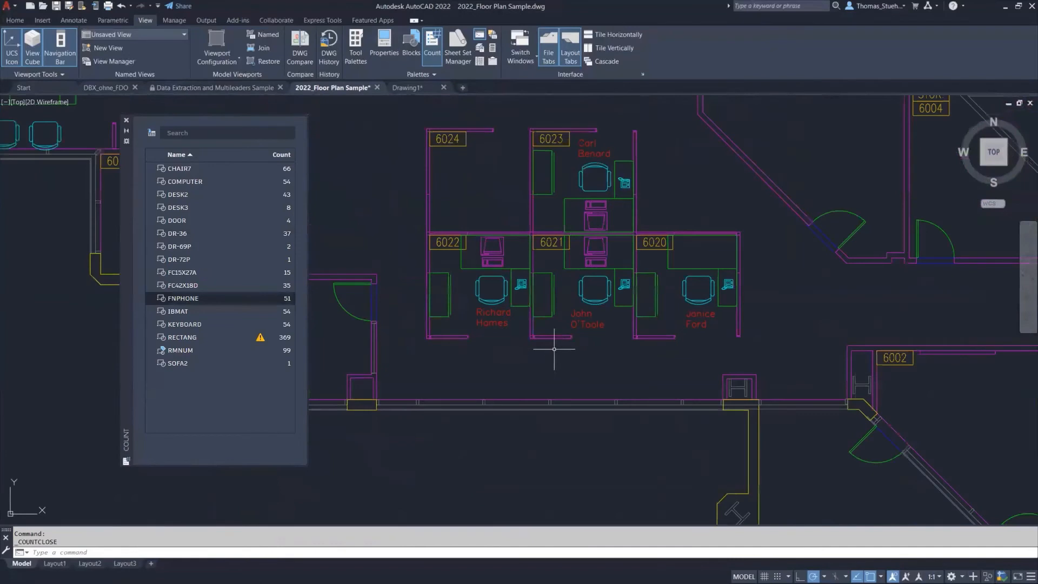
{"action": "right_click", "coordinate": [192, 302]}
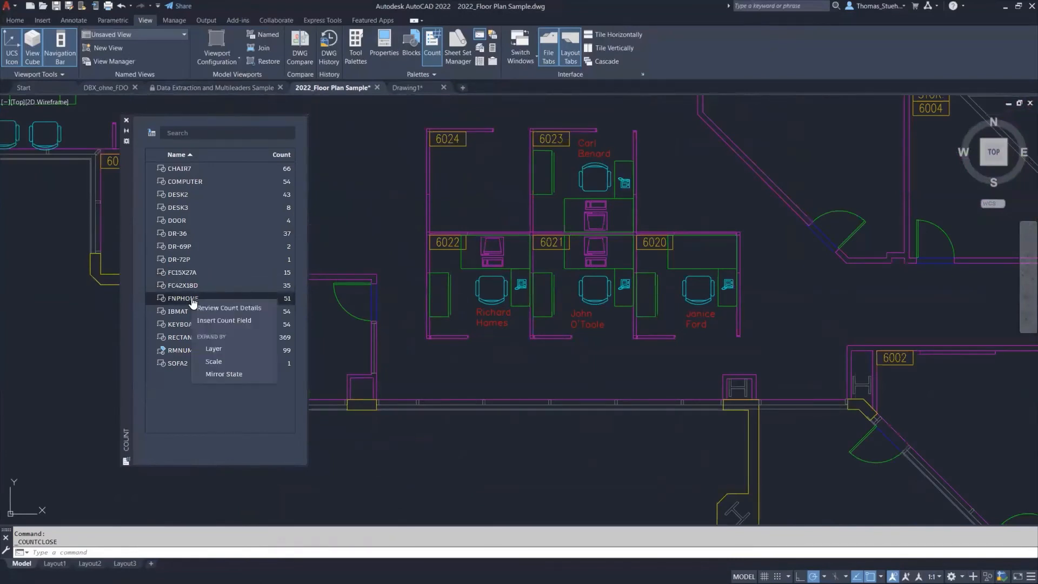
{"action": "left_click", "coordinate": [228, 319]}
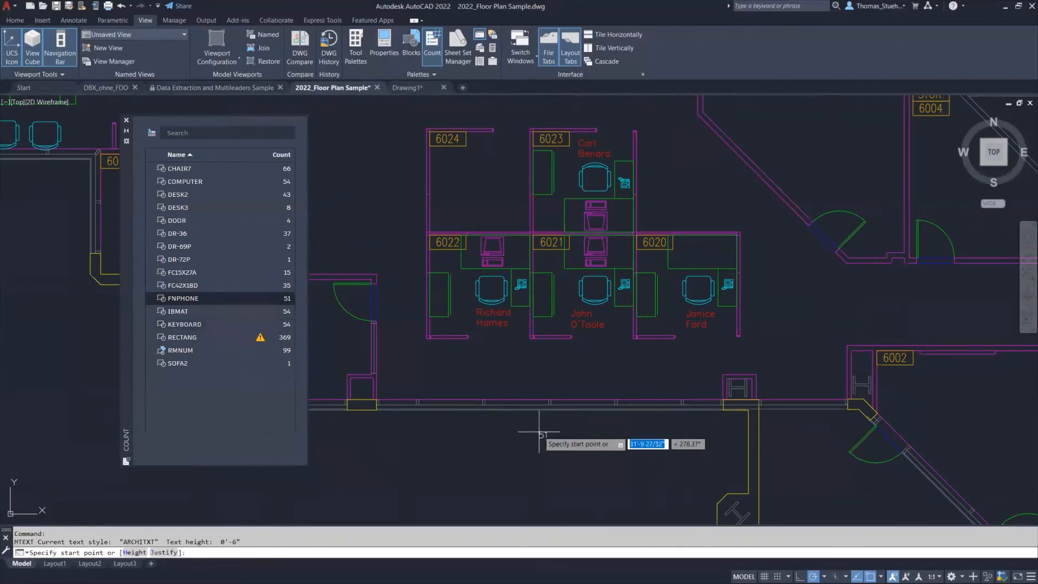
{"action": "left_click", "coordinate": [470, 441]}
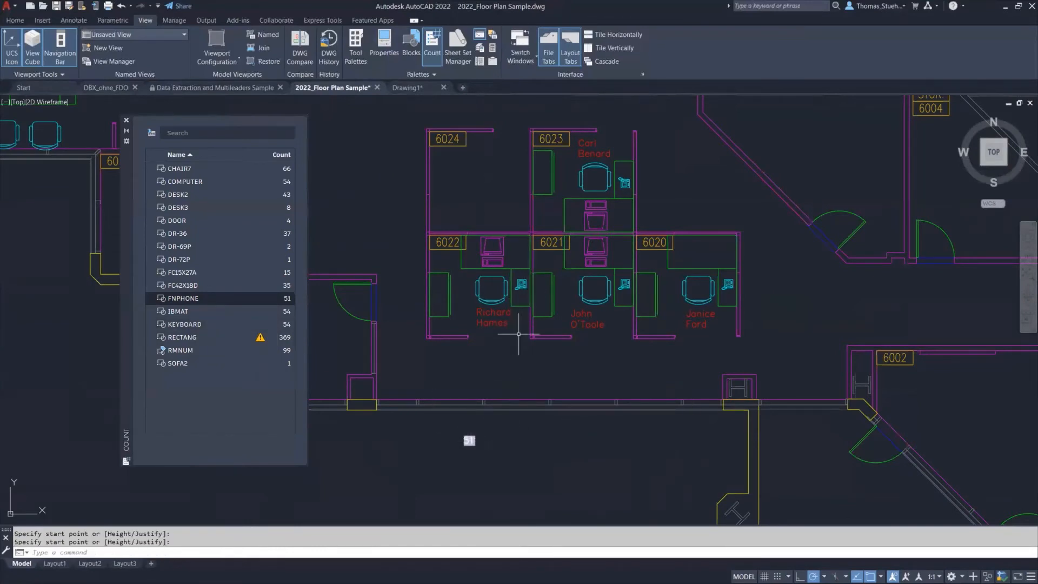
- Edit the count field text by adding "the drawing contains" before the FNPHONE count and "phones" after it
{"action": "left_click", "coordinate": [469, 441]}
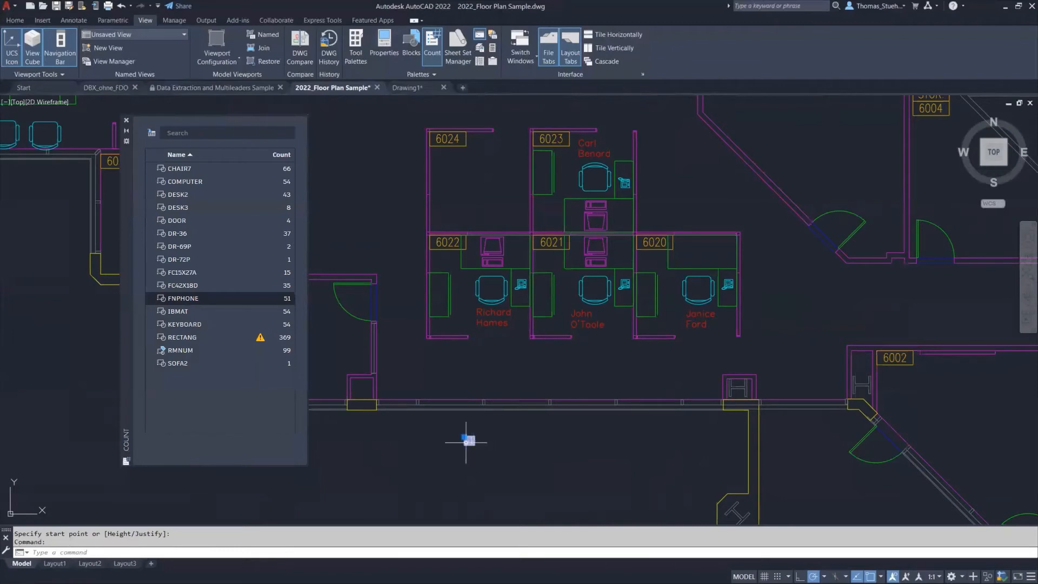
{"action": "double_click", "coordinate": [470, 441]}
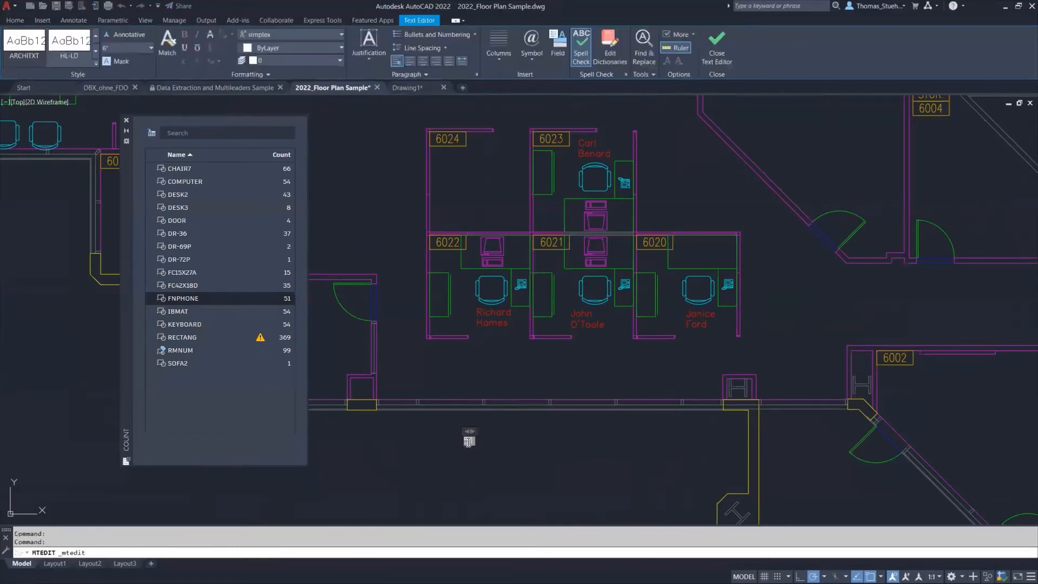
{"action": "type", "text": "the drawing contains 51 phones"}
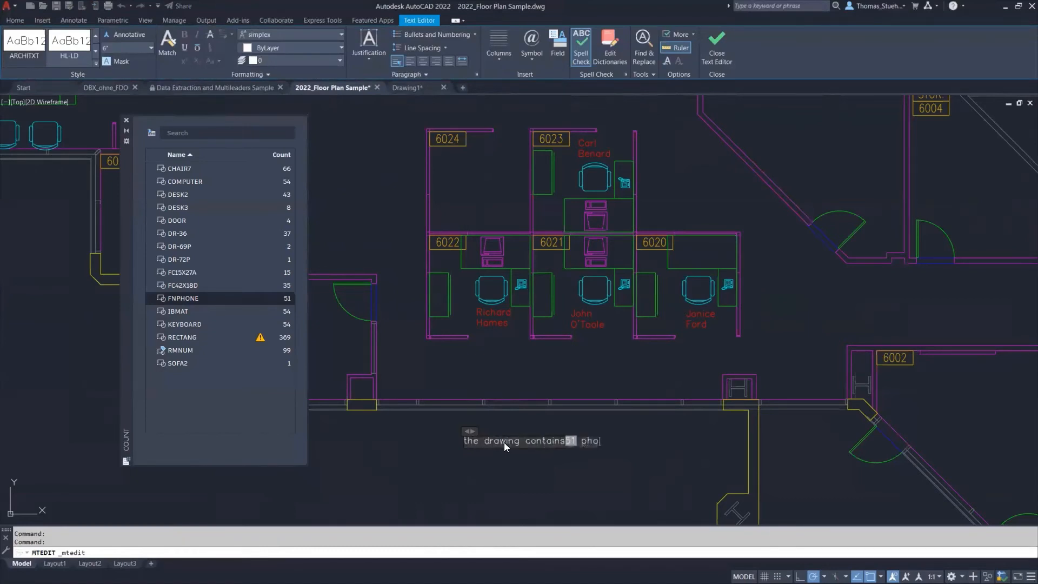
{"action": "left_click", "coordinate": [529, 464]}
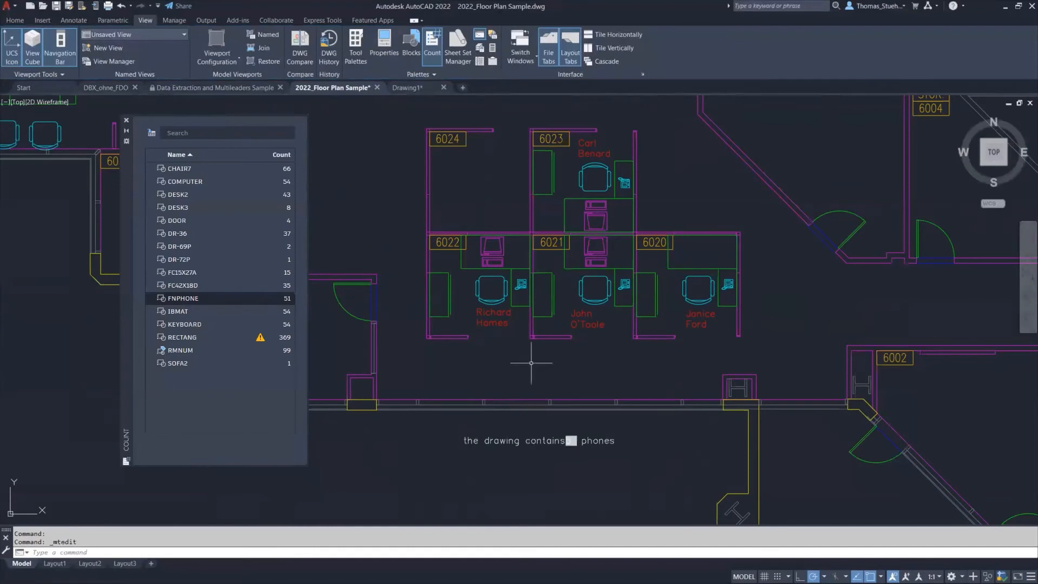
- Paste a copy of the phone block below room 6022 and regenerate the drawing to update the count field
{"action": "key", "text": "ctrl+c"}
{"action": "key", "text": "ctrl+v"}
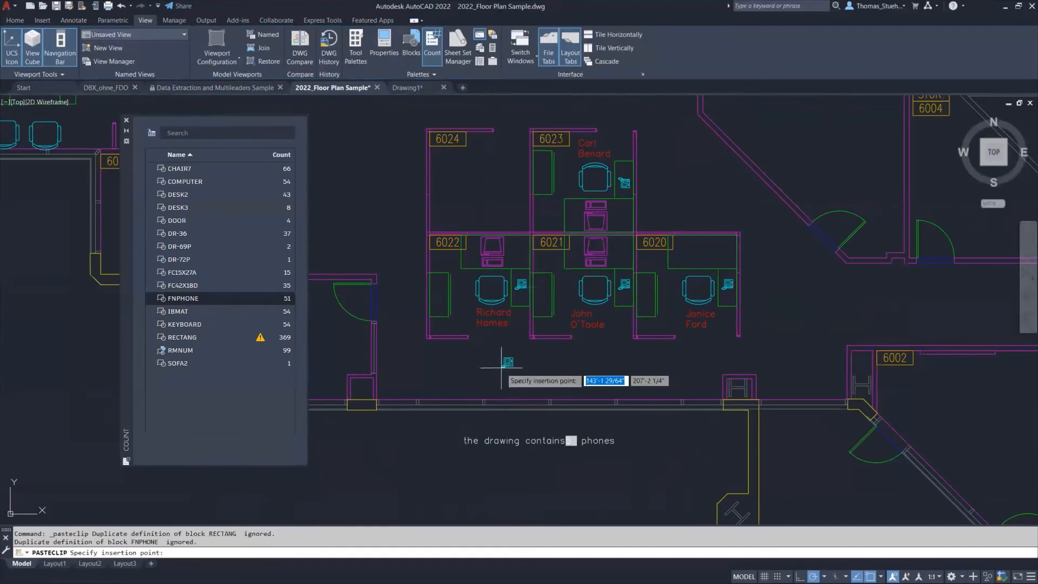
{"action": "left_click", "coordinate": [497, 367]}
{"action": "left_click", "coordinate": [421, 552]}
{"action": "type", "text": "regen"}
{"action": "key", "text": "Return"}
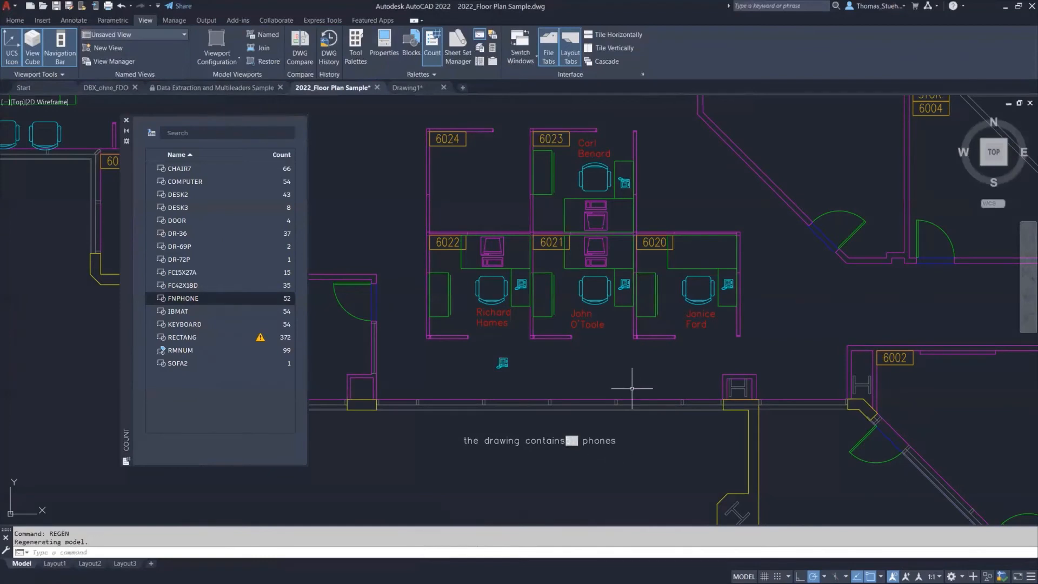
{"action": "scroll", "coordinate": [573, 437], "scroll_direction": "up", "scroll_amount": 2}
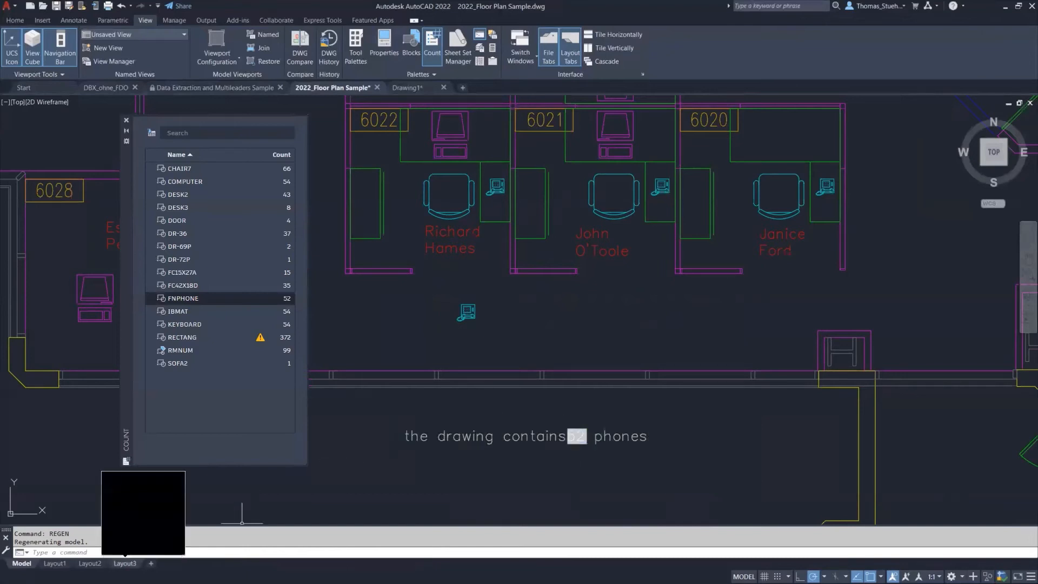
- Switch to Layout3 and narrow the viewport by stretching its right edge inward, close to the floor plan
{"action": "left_click", "coordinate": [125, 563]}
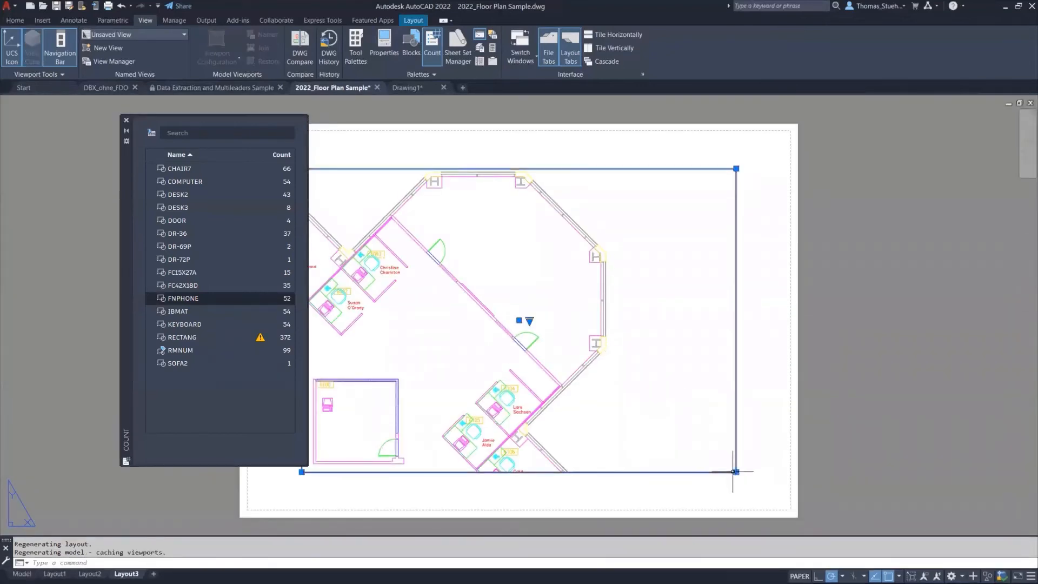
{"action": "left_click", "coordinate": [733, 471]}
{"action": "left_click", "coordinate": [735, 466]}
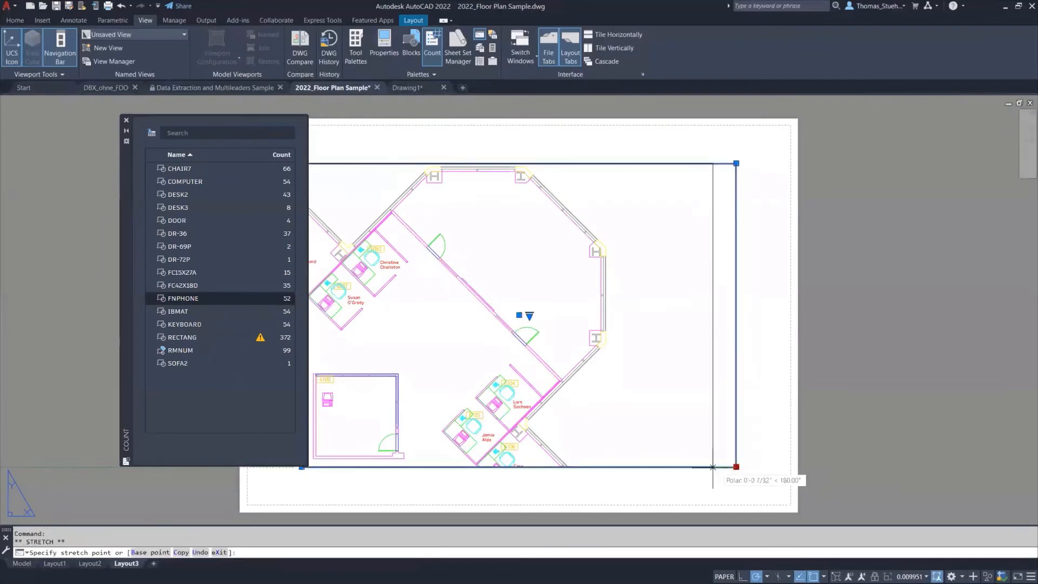
{"action": "left_click", "coordinate": [616, 466]}
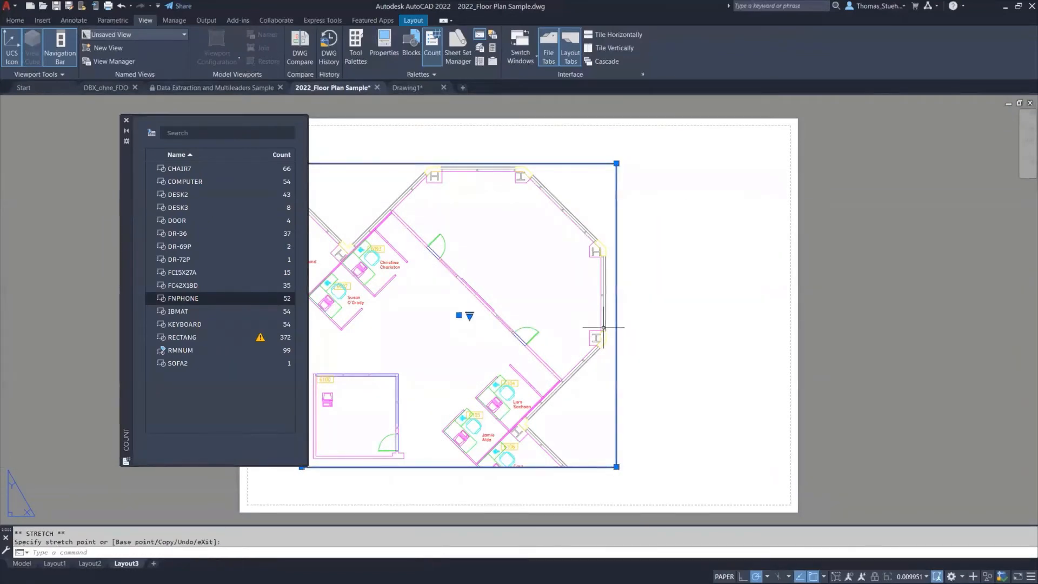
- Insert a count table for CHAIR7, COMPUTER, DESK2, DESK3, FNPHONE, IBMAT and KEYBOARD just beyond the viewport's upper-right corner
{"action": "left_click", "coordinate": [152, 134]}
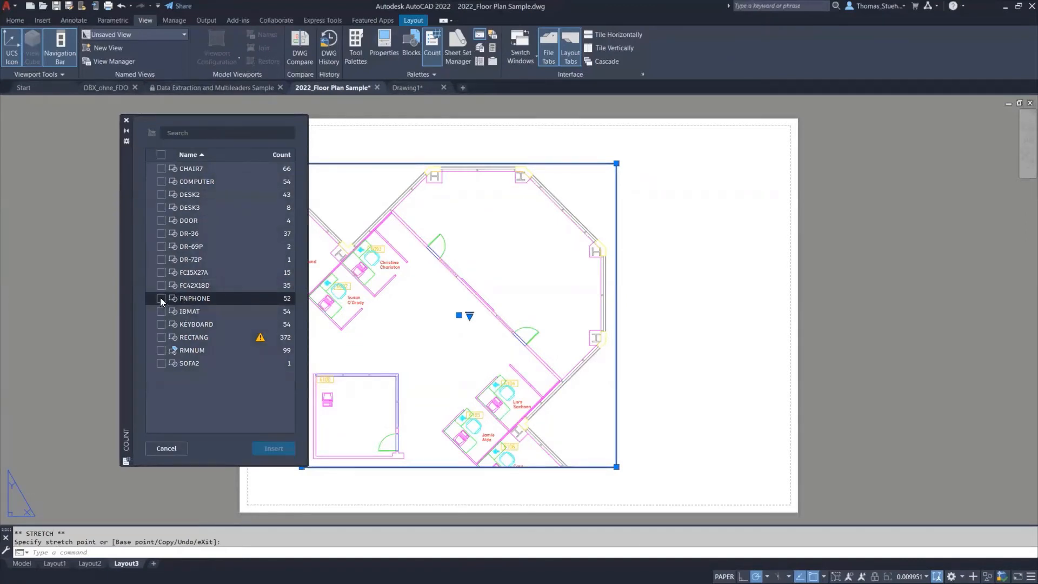
{"action": "left_click", "coordinate": [161, 169]}
{"action": "left_click", "coordinate": [162, 182]}
{"action": "left_click", "coordinate": [162, 194]}
{"action": "left_click", "coordinate": [161, 208]}
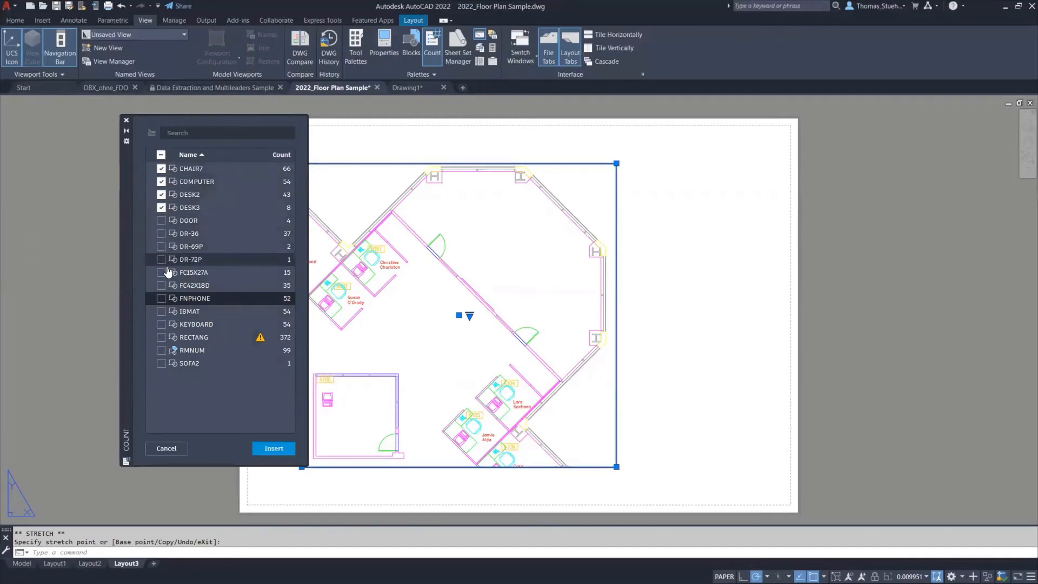
{"action": "left_click", "coordinate": [160, 299]}
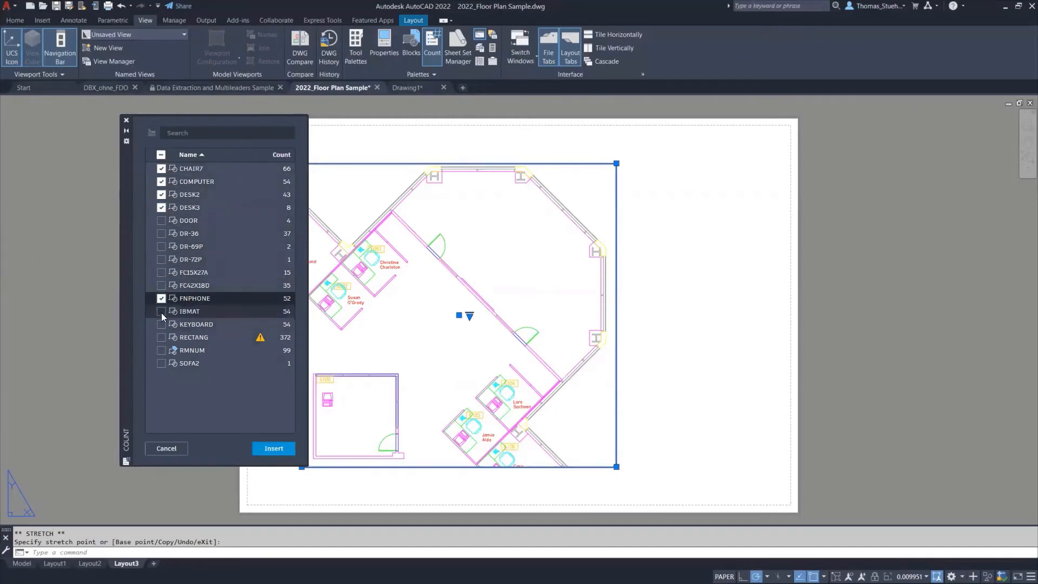
{"action": "left_click", "coordinate": [161, 311]}
{"action": "left_click", "coordinate": [157, 324]}
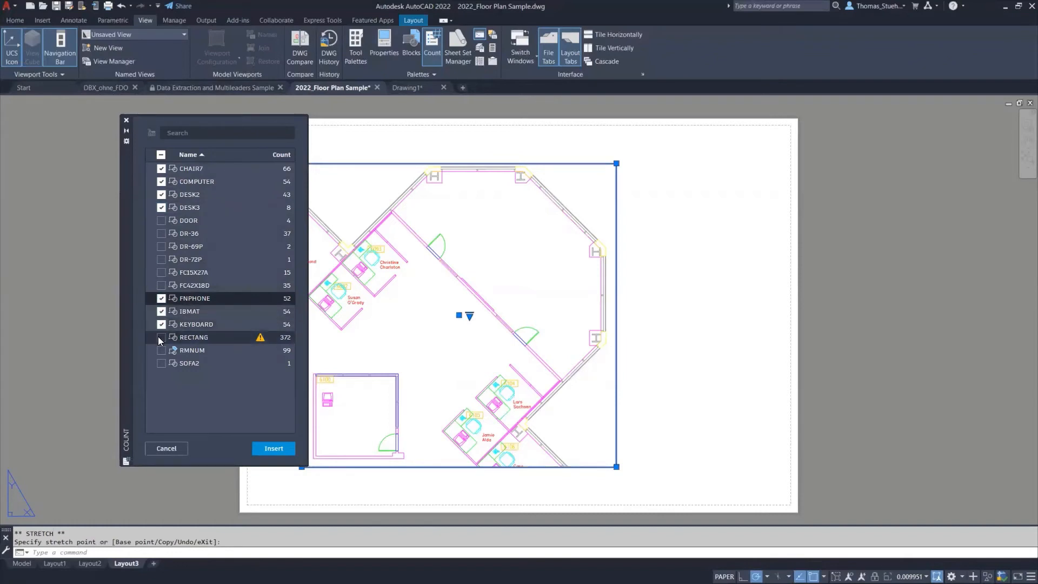
{"action": "left_click", "coordinate": [272, 448]}
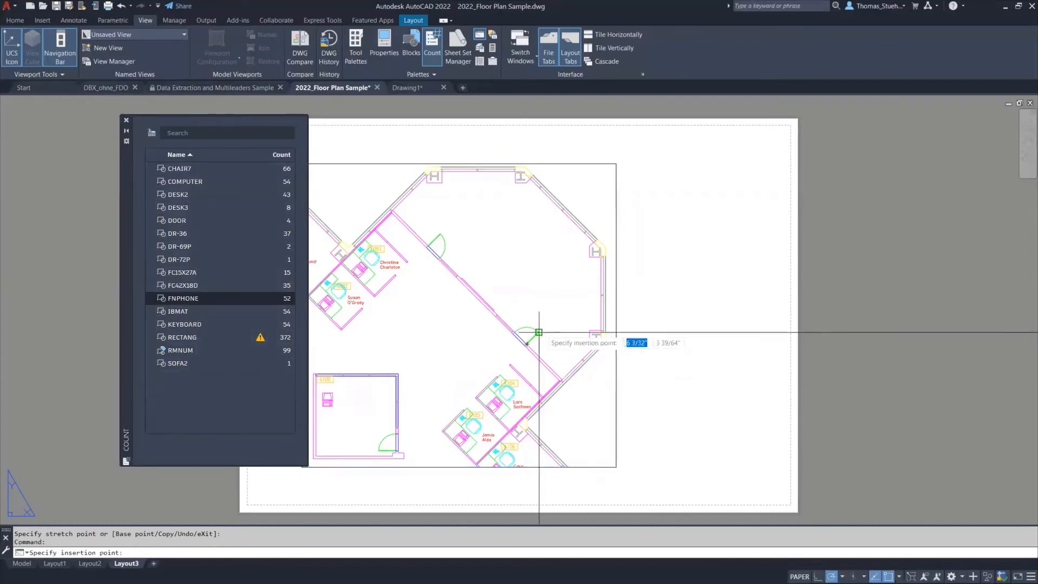
{"action": "left_click", "coordinate": [626, 164]}
- Scale the oversized count table down from its upper-left corner so that it fits on the layout sheet
{"action": "scroll", "coordinate": [626, 164], "scroll_direction": "up", "scroll_amount": 5}
{"action": "scroll", "coordinate": [629, 165], "scroll_direction": "down", "scroll_amount": 5}
{"action": "scroll", "coordinate": [637, 167], "scroll_direction": "down", "scroll_amount": 3}
{"action": "scroll", "coordinate": [649, 165], "scroll_direction": "up", "scroll_amount": 8}
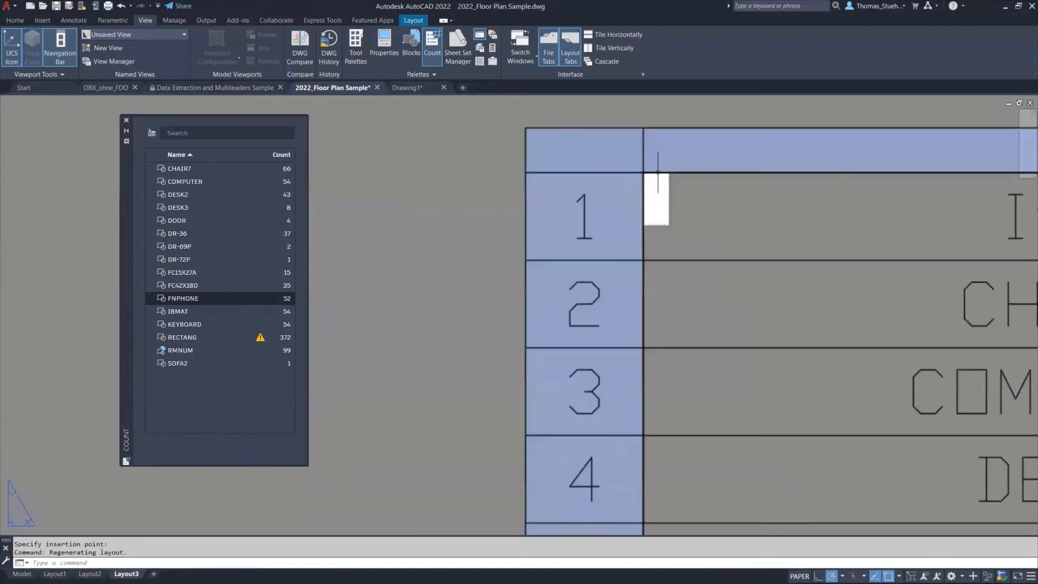
{"action": "scroll", "coordinate": [657, 172], "scroll_direction": "down", "scroll_amount": 5}
{"action": "left_click", "coordinate": [647, 183]}
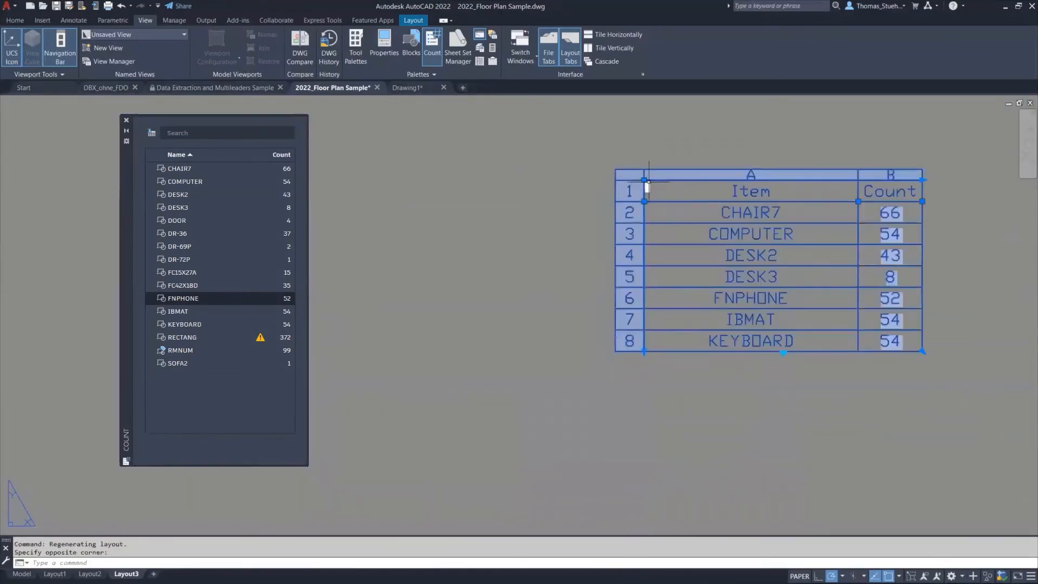
{"action": "type", "text": "sca"}
{"action": "key", "text": "Return"}
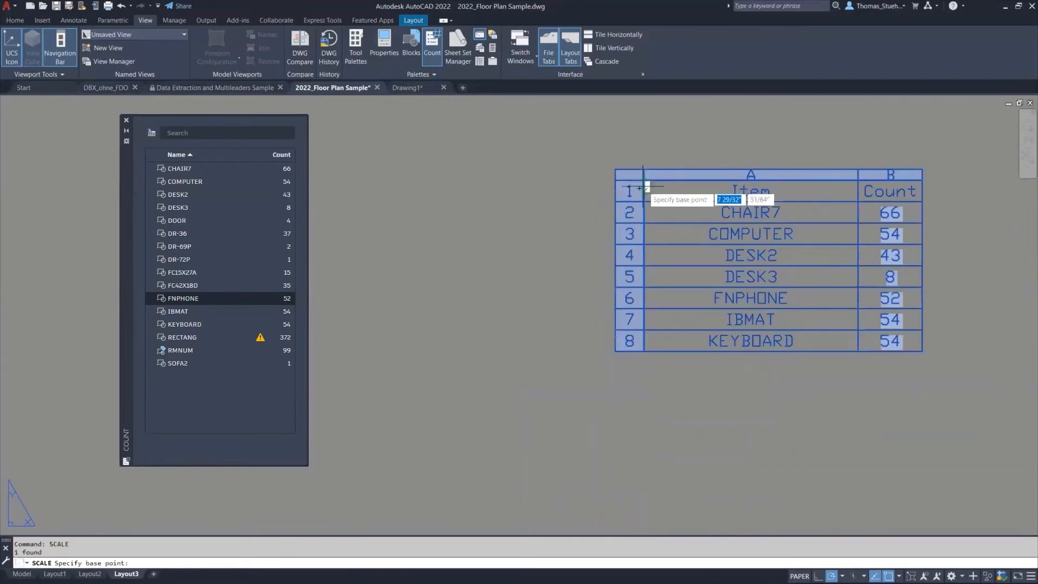
{"action": "left_click", "coordinate": [637, 184]}
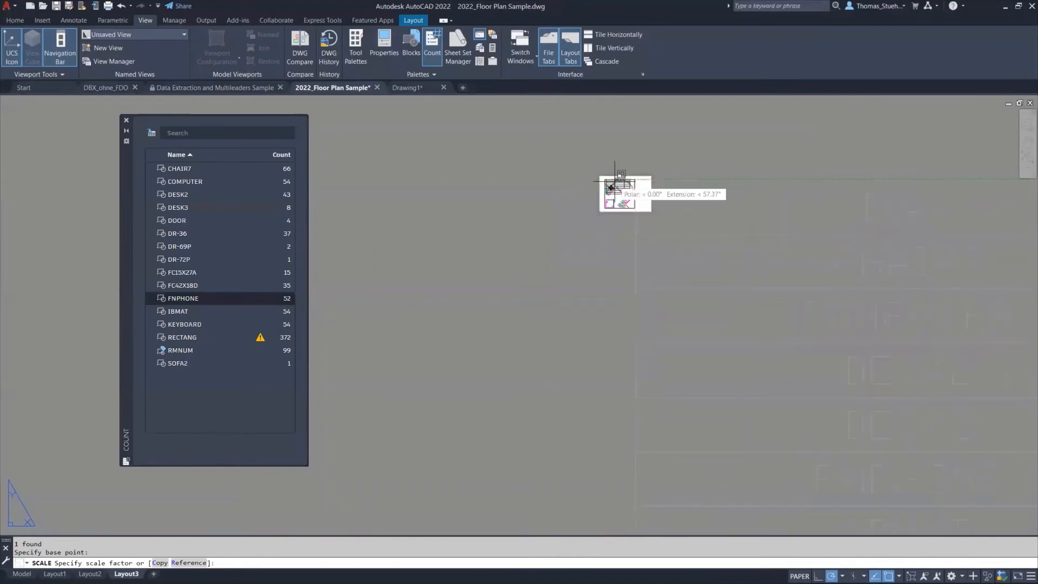
{"action": "scroll", "coordinate": [614, 180], "scroll_direction": "up", "scroll_amount": 8}
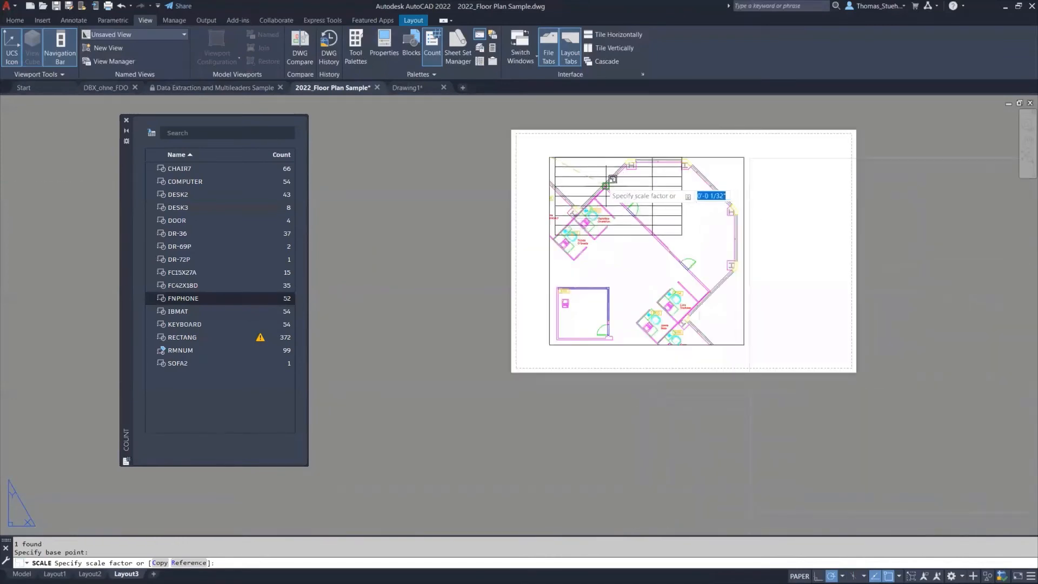
{"action": "left_click", "coordinate": [563, 158]}
- Move the count table from its upper-left corner to the free sheet area right of the viewport, aligned with the viewport's top edge
{"action": "left_click", "coordinate": [587, 158]}
{"action": "type", "text": "move"}
{"action": "key", "text": "Return"}
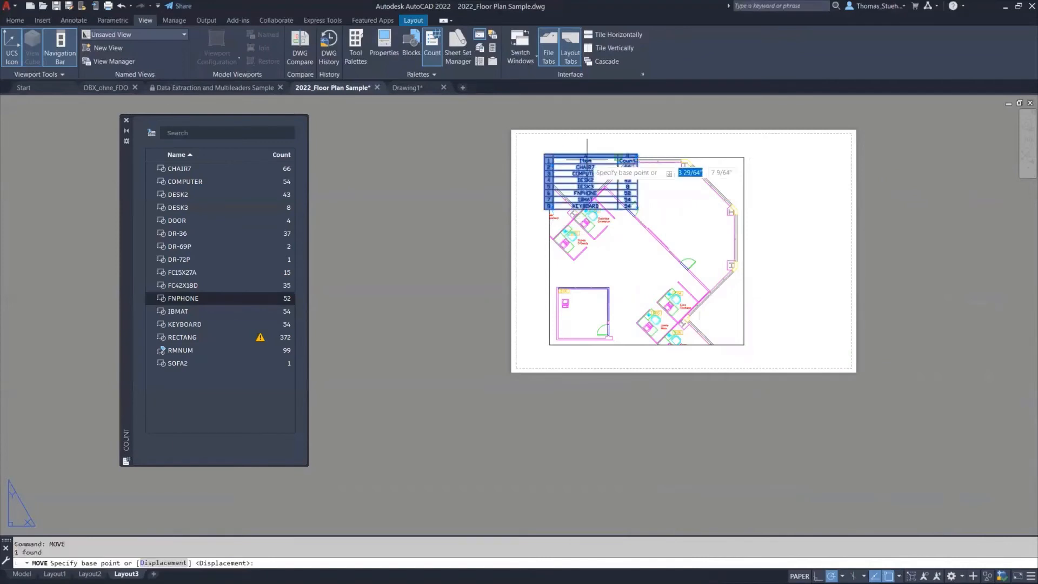
{"action": "left_click", "coordinate": [544, 157]}
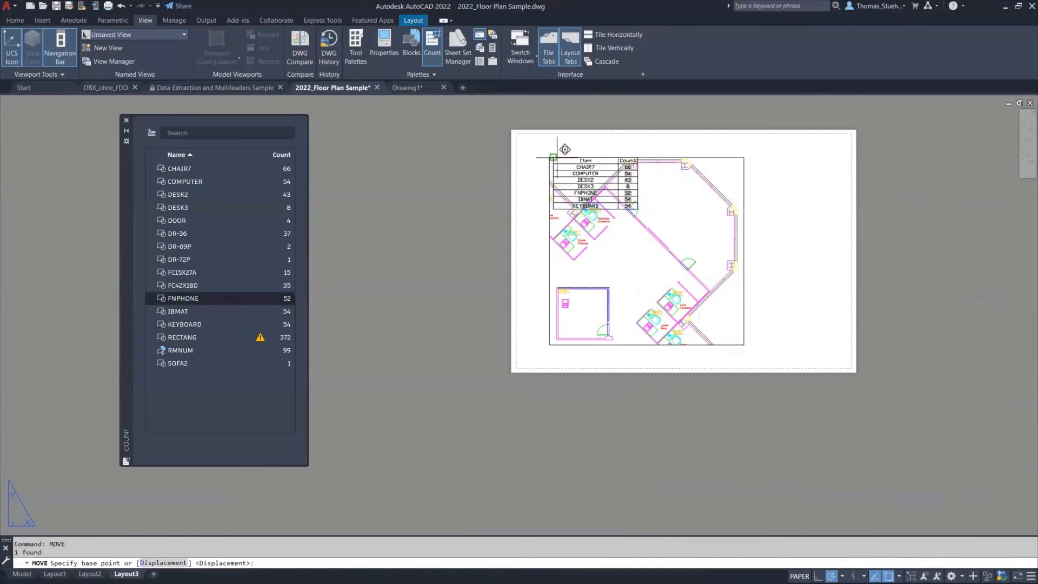
{"action": "left_click", "coordinate": [755, 157]}
{"action": "scroll", "coordinate": [792, 164], "scroll_direction": "up", "scroll_amount": 3}
{"action": "scroll", "coordinate": [792, 165], "scroll_direction": "down", "scroll_amount": 1}
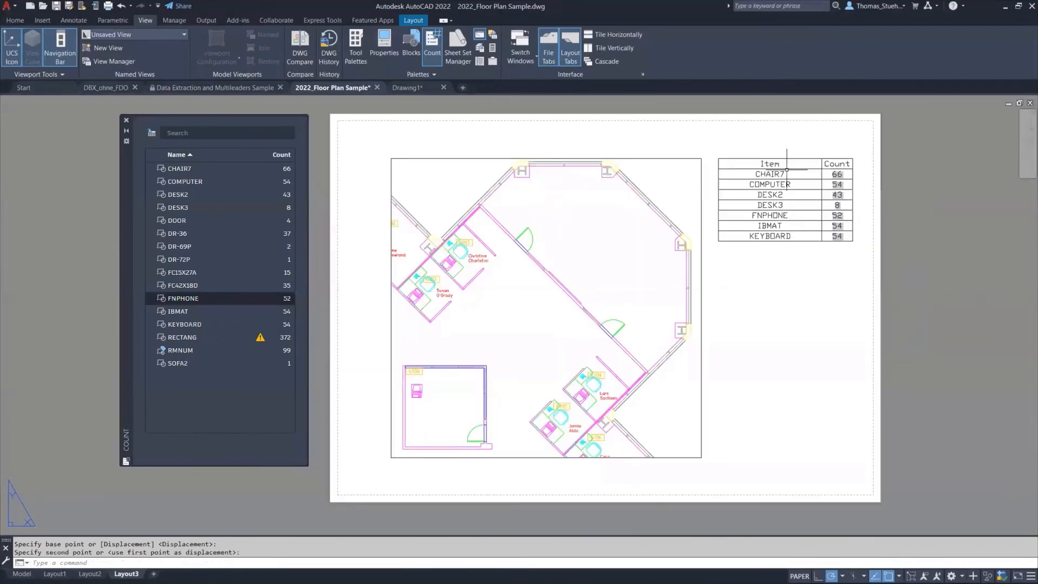
- Shorten the CHAIR7 item name in the count table to CHAIR
{"action": "double_click", "coordinate": [791, 173]}
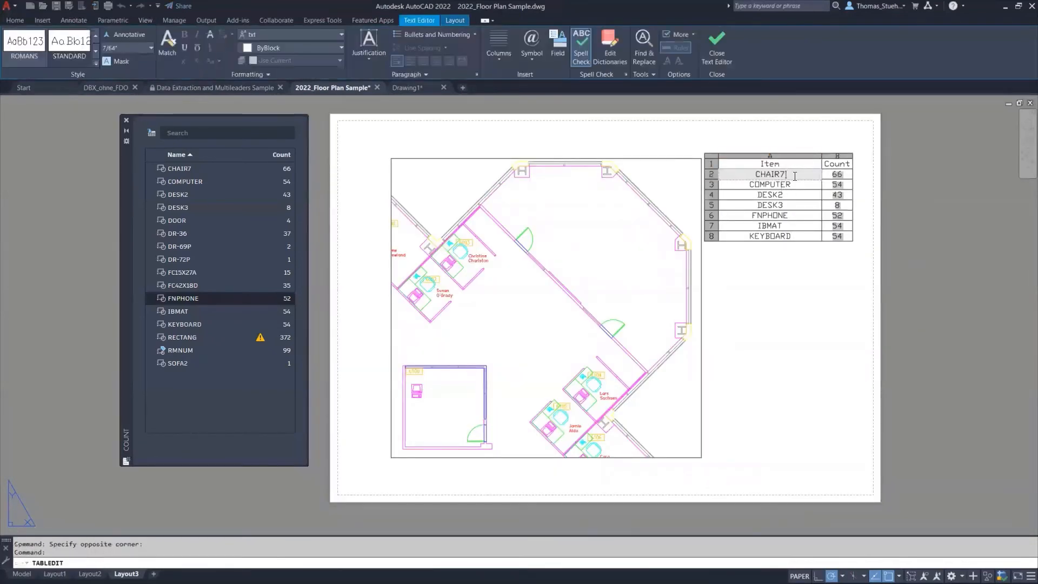
{"action": "key", "text": "BackSpace"}
{"action": "key", "text": "Return"}
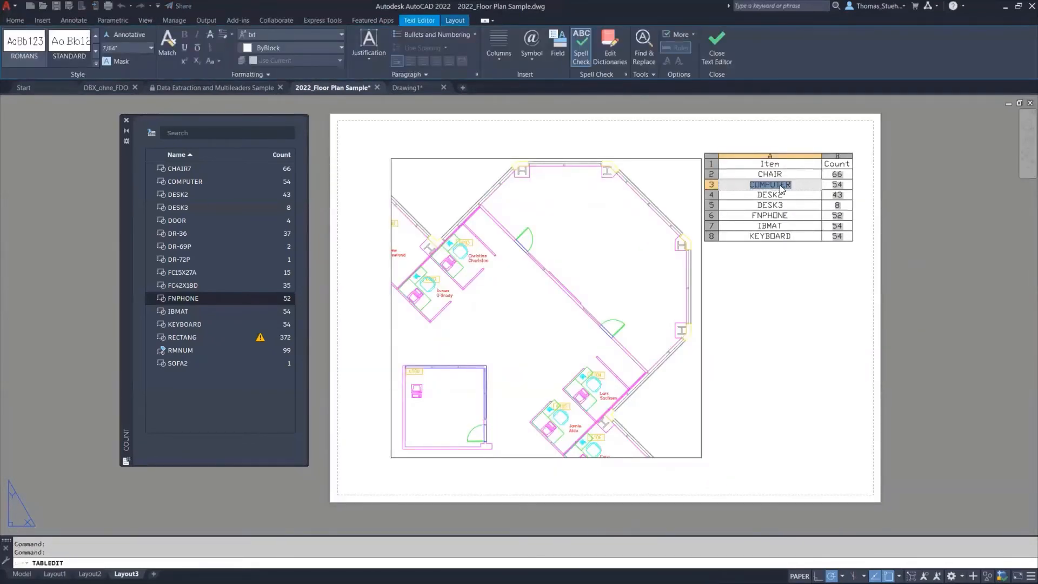
{"action": "left_click", "coordinate": [785, 270]}
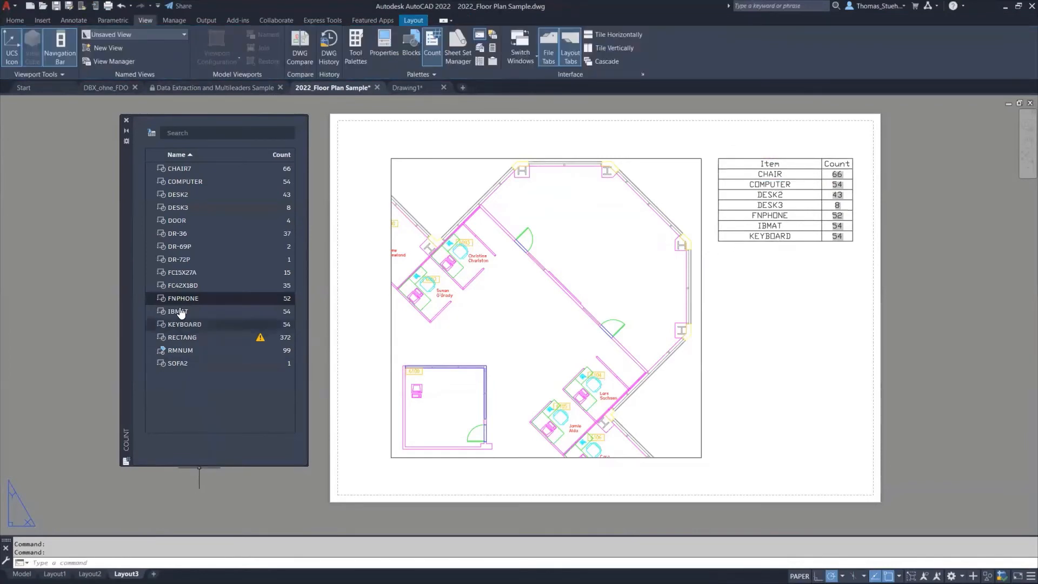
- Delete the loose FNPHONE block below the cubicles in model space, and check the phone count in the Layout3 table
{"action": "left_click", "coordinate": [22, 574]}
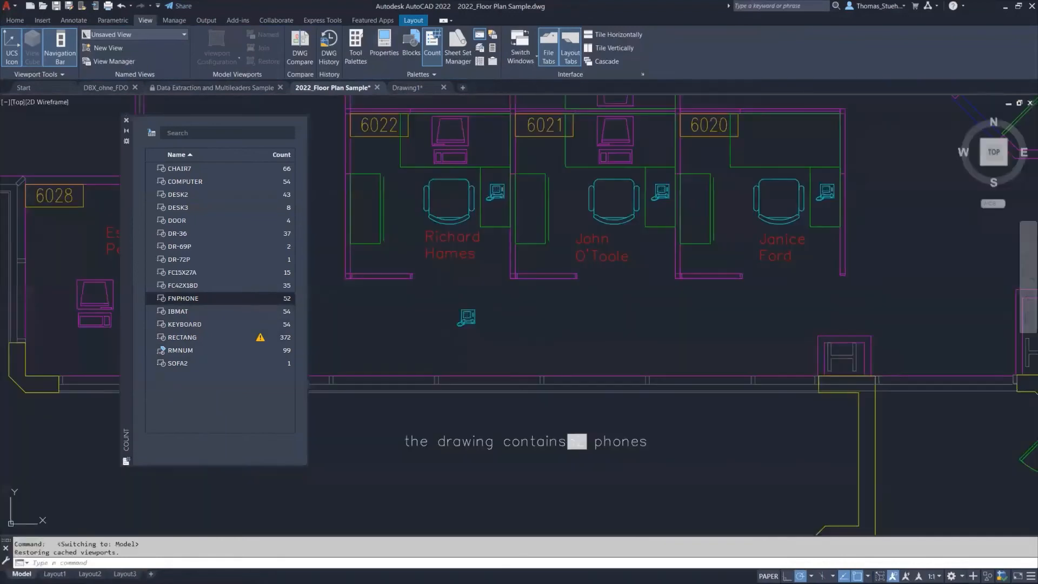
{"action": "mouse_move", "coordinate": [461, 321]}
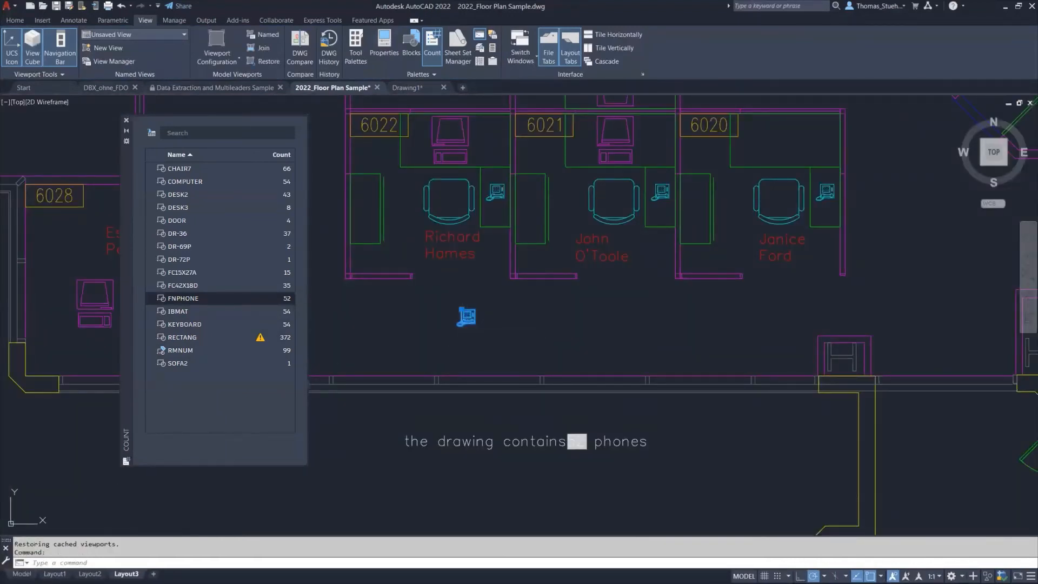
{"action": "left_click", "coordinate": [125, 573]}
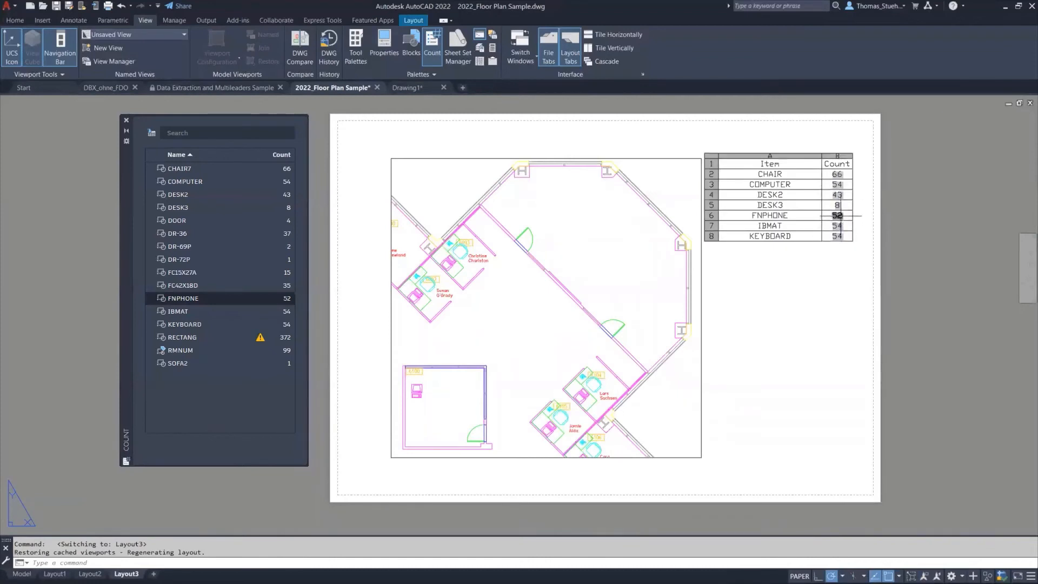
{"action": "left_click", "coordinate": [21, 574]}
{"action": "left_click", "coordinate": [469, 322]}
{"action": "key", "text": "Delete"}
{"action": "left_click", "coordinate": [125, 574]}
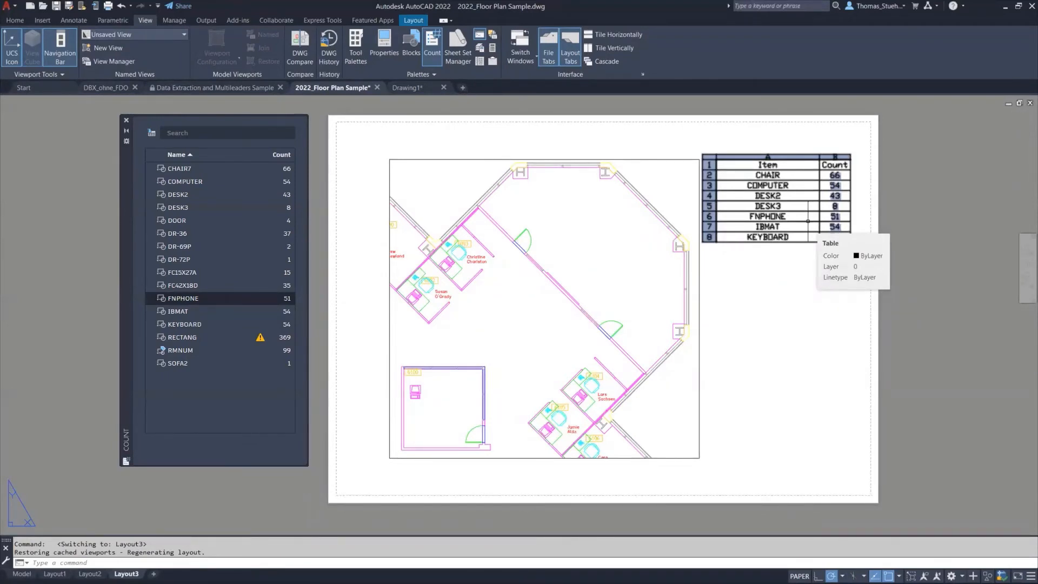
{"action": "key", "text": "Escape"}
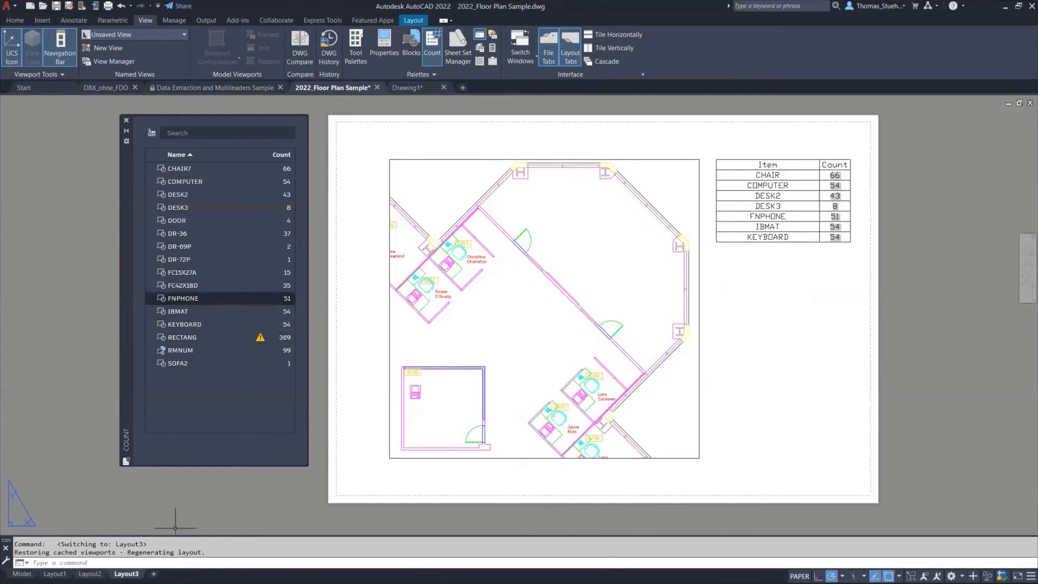
- Return to model space and close the Count palette
{"action": "left_click", "coordinate": [22, 573]}
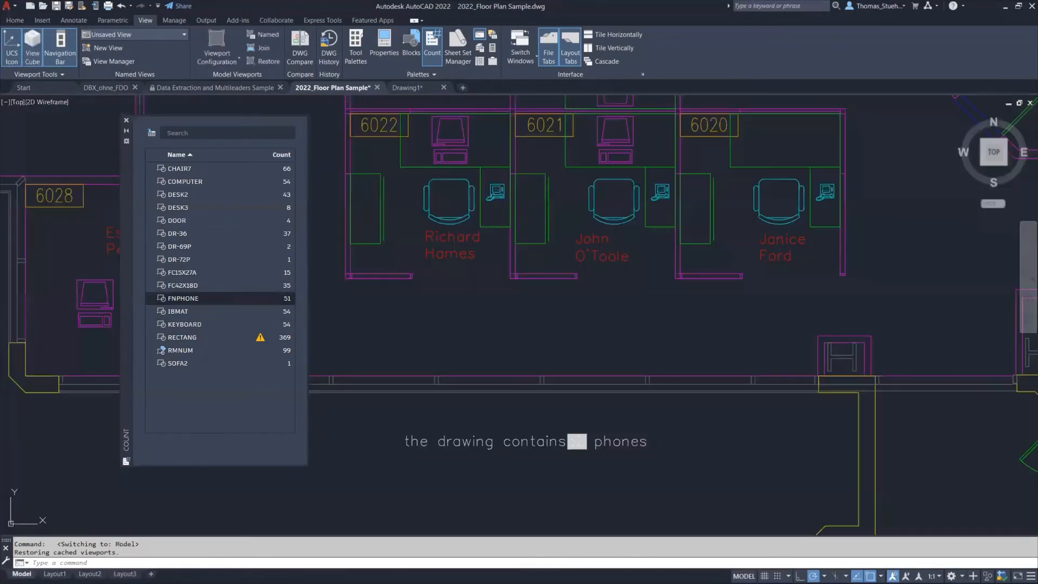
{"action": "left_click", "coordinate": [127, 124]}
{"action": "scroll", "coordinate": [270, 324], "scroll_direction": "down", "scroll_amount": 6}
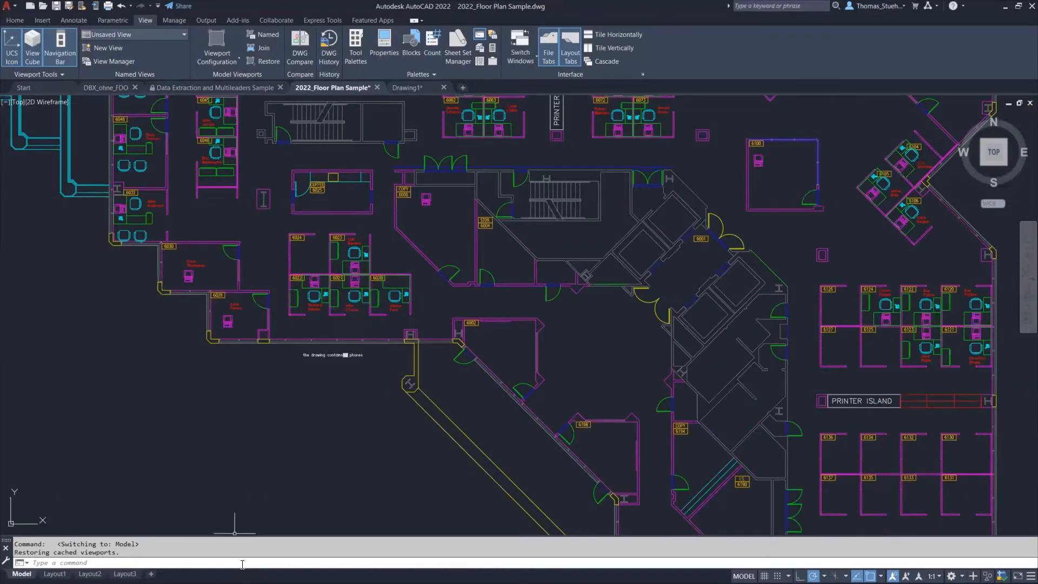
- Generate a view-only share link for the floor plan drawing with the SHARE command and copy it
{"action": "type", "text": "SHARe"}
{"action": "key", "text": "Return"}
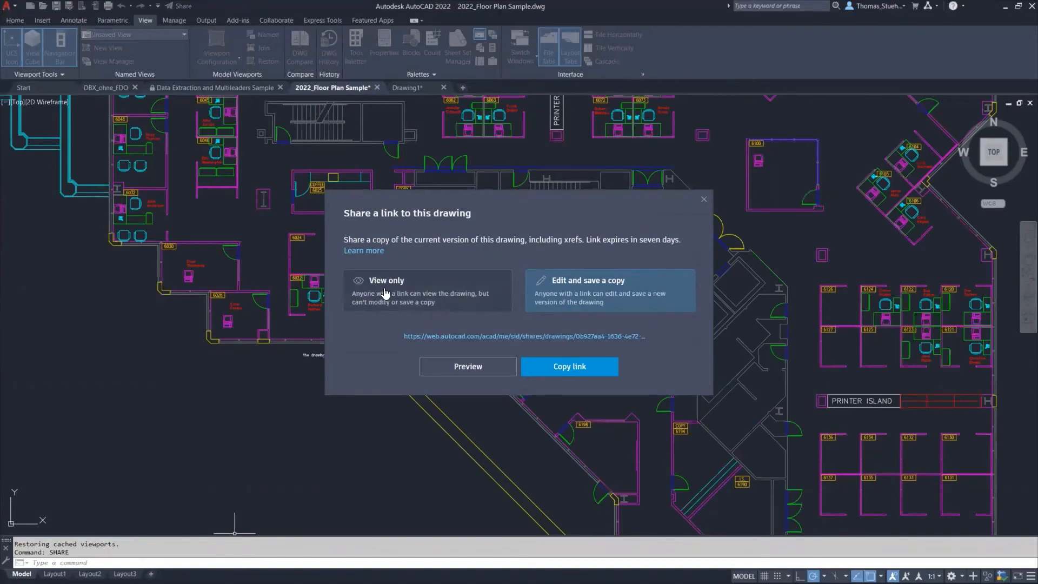
{"action": "left_click", "coordinate": [412, 286]}
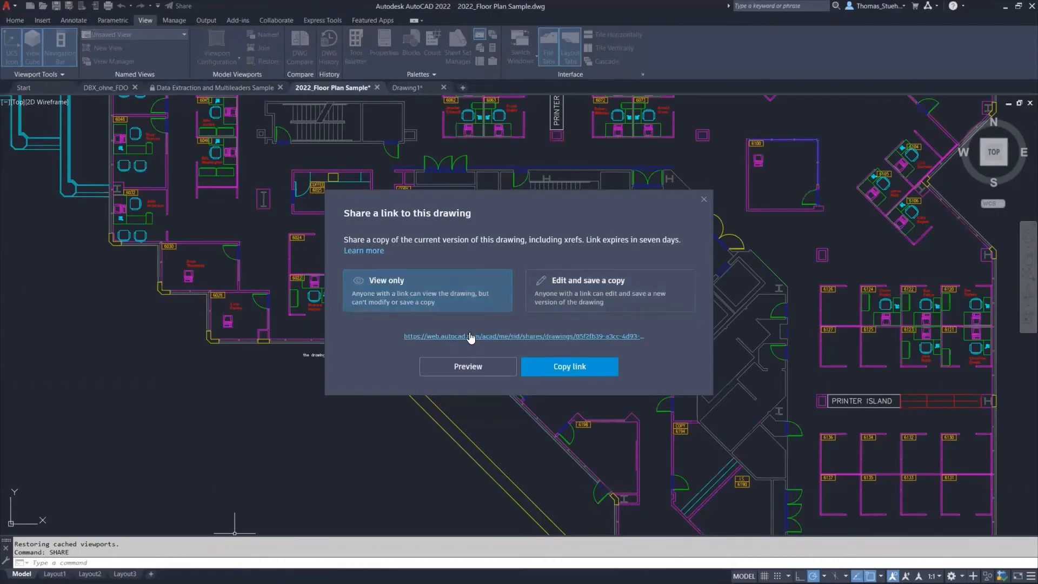
{"action": "left_click", "coordinate": [556, 367]}
- Preview the shared drawing in the AutoCAD web app and examine the view-only floor plan
{"action": "left_click", "coordinate": [466, 368]}
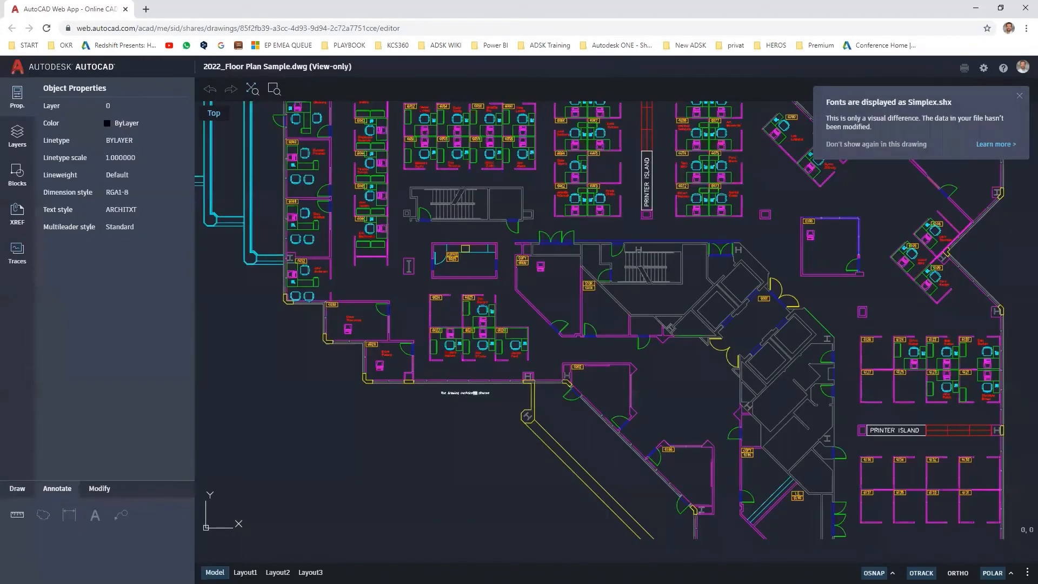
{"action": "scroll", "coordinate": [328, 357], "scroll_direction": "down", "scroll_amount": 2}
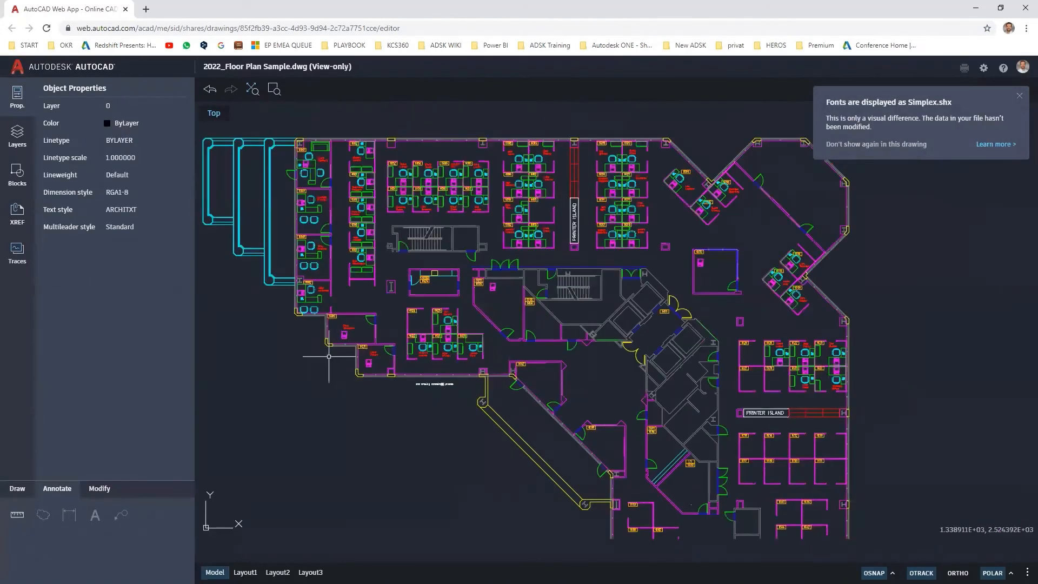
{"action": "scroll", "coordinate": [329, 356], "scroll_direction": "down", "scroll_amount": 1}
{"action": "middle_click_drag", "start_coordinate": [381, 351], "coordinate": [476, 346]}
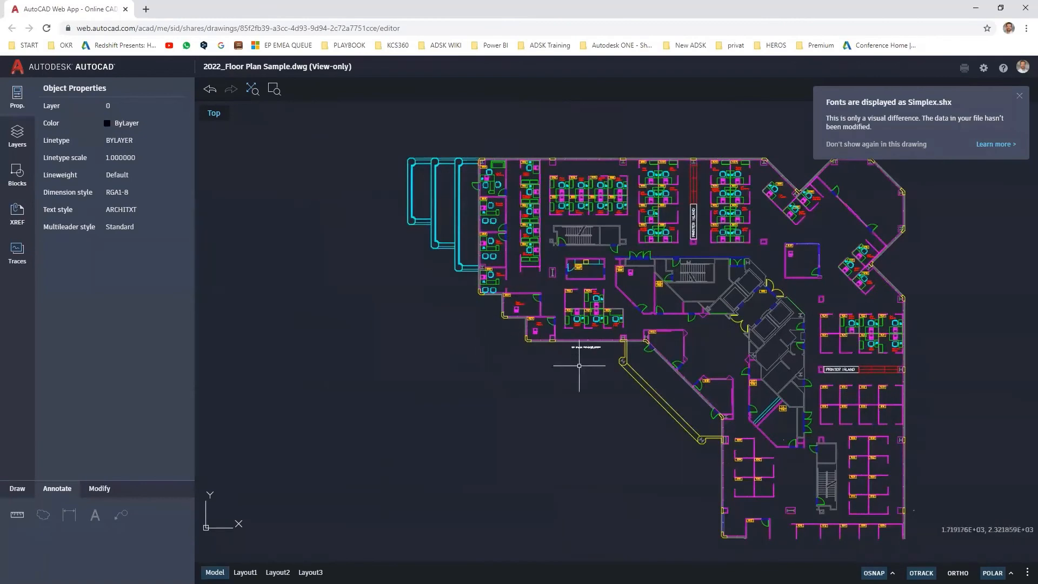
{"action": "scroll", "coordinate": [589, 346], "scroll_direction": "up", "scroll_amount": 10}
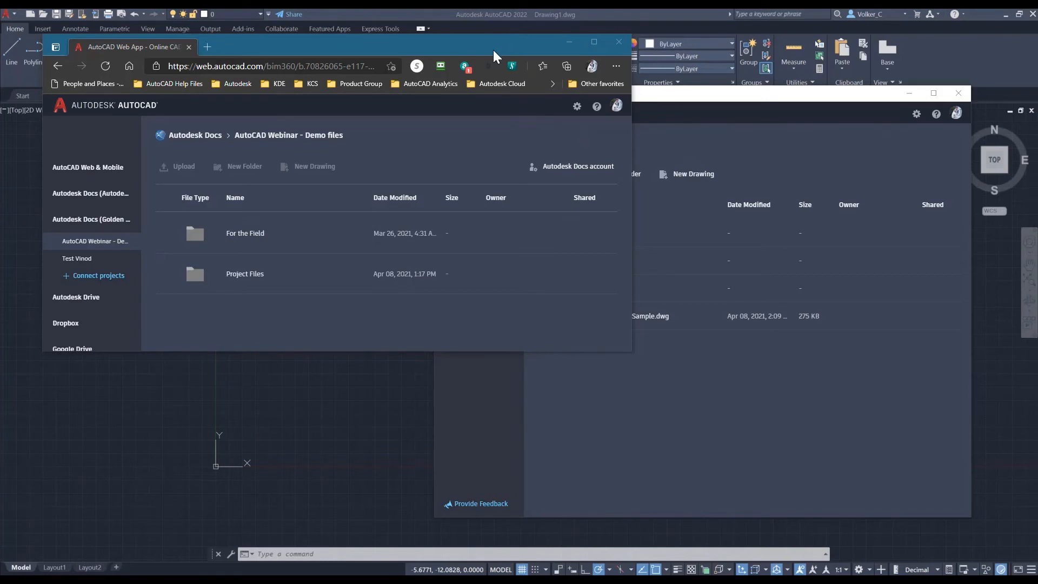
- Switch to the AutoCAD web app's AutoCAD Web & Mobile storage and open Trace Floor Plan Sample.dwg
{"action": "left_click", "coordinate": [716, 99]}
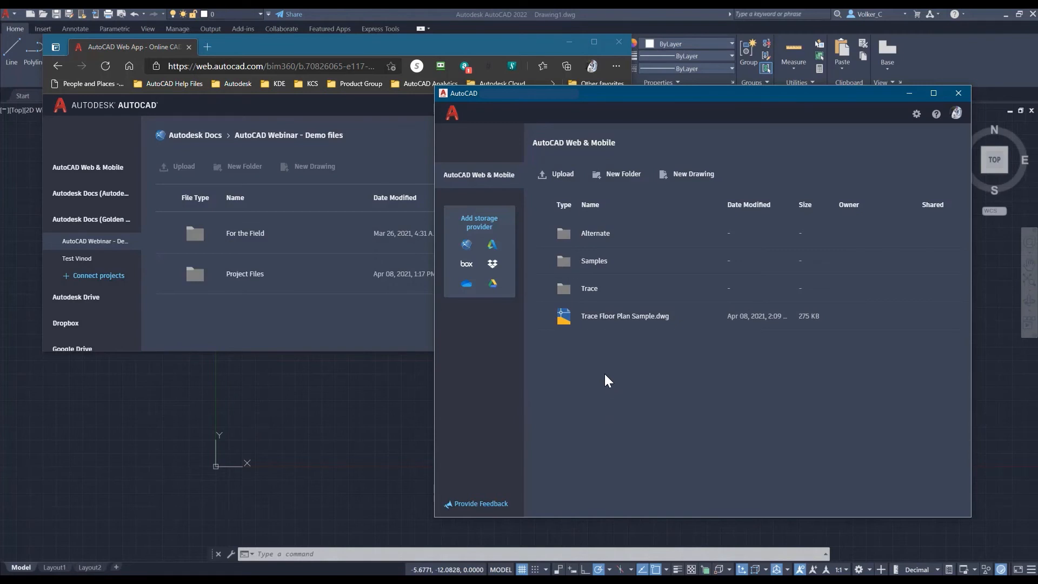
{"action": "left_click", "coordinate": [579, 37]}
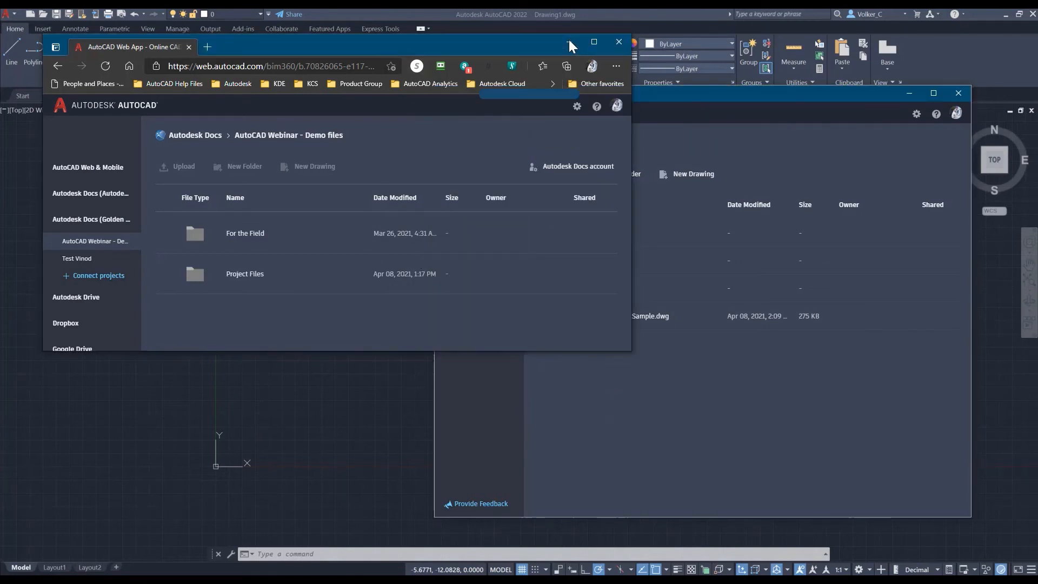
{"action": "left_click", "coordinate": [570, 42]}
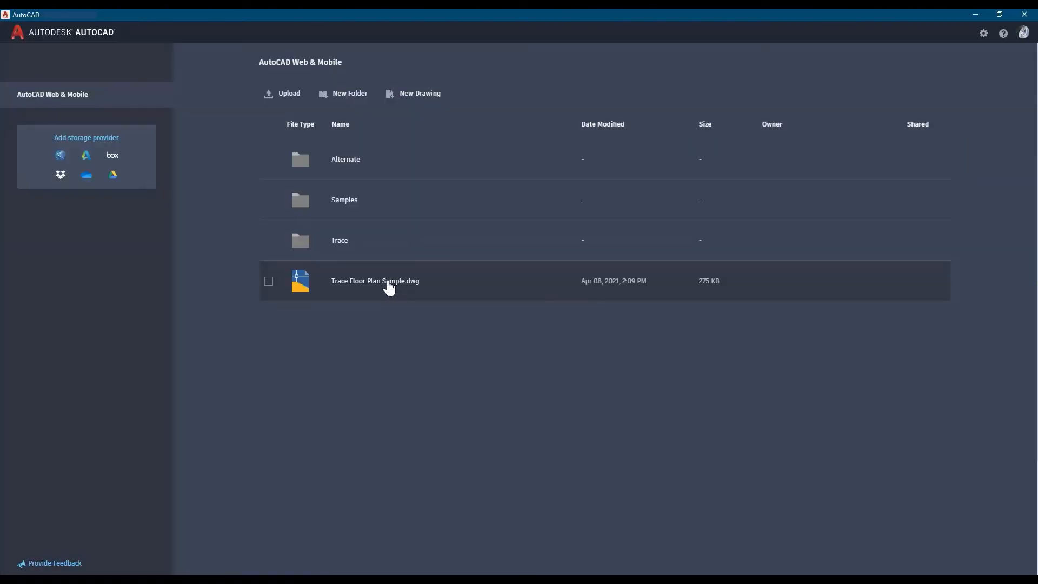
{"action": "left_click", "coordinate": [389, 285]}
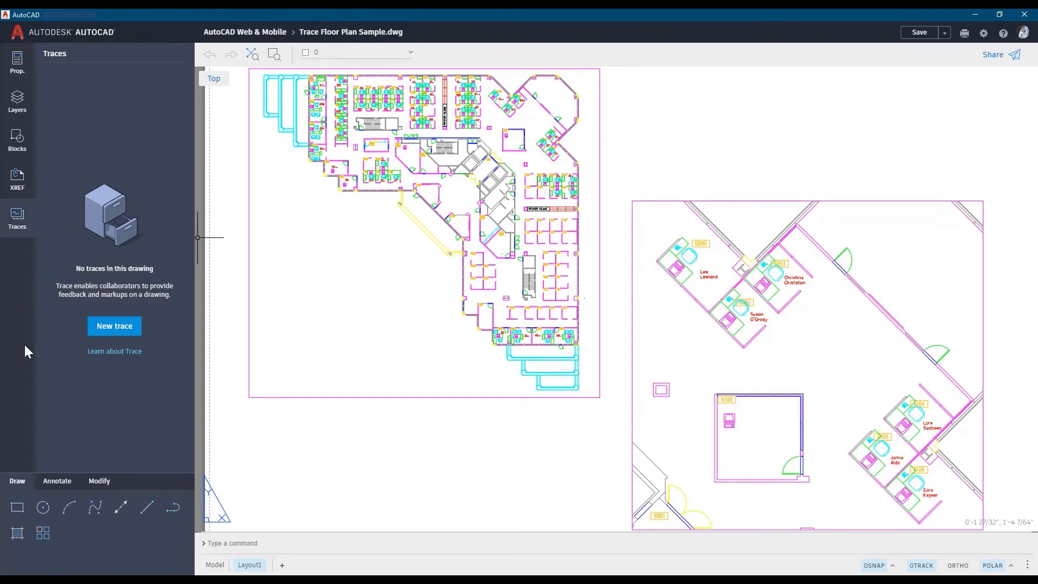
- Create a new trace on Layout1 and rename it Markup 1 VC
{"action": "left_click", "coordinate": [115, 325]}
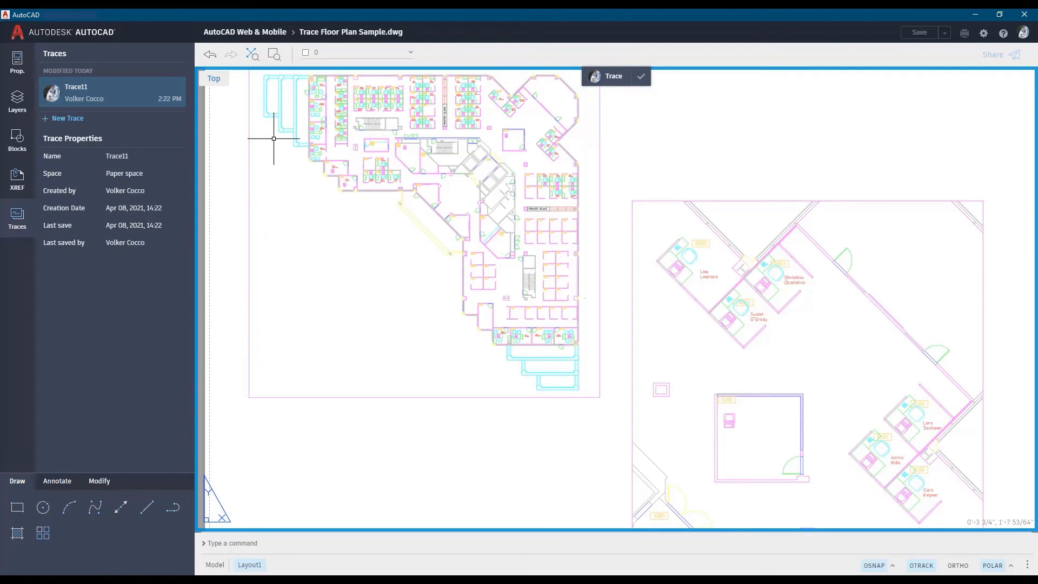
{"action": "right_click", "coordinate": [80, 92]}
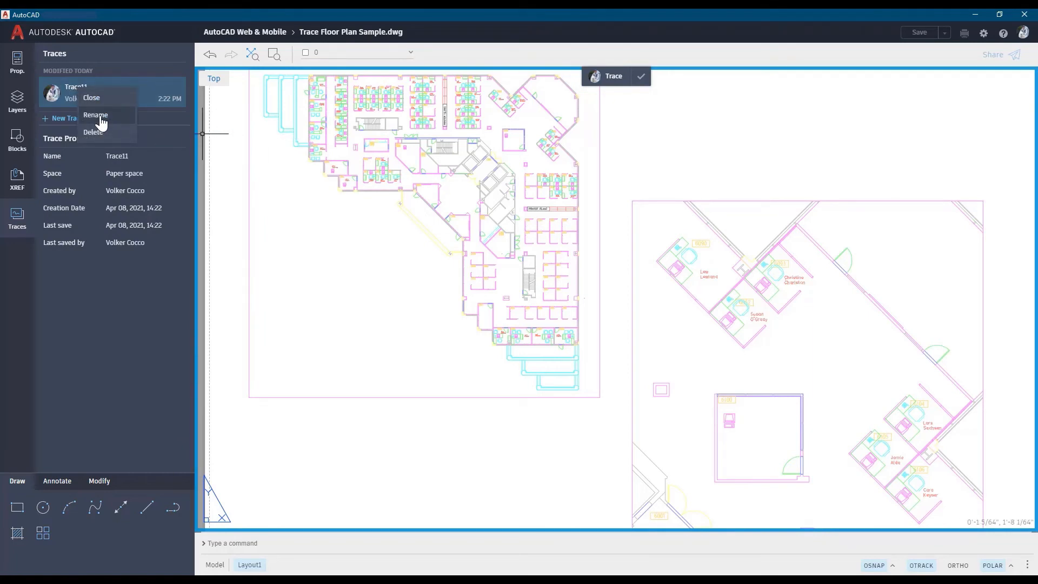
{"action": "left_click", "coordinate": [101, 123]}
{"action": "type", "text": "Markup 1 VC"}
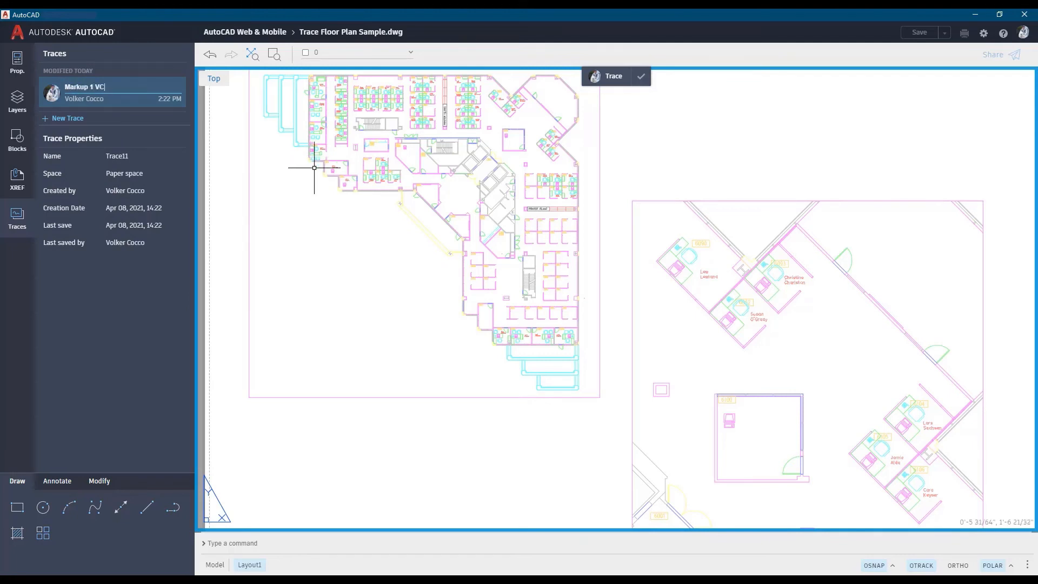
{"action": "key", "text": "Return"}
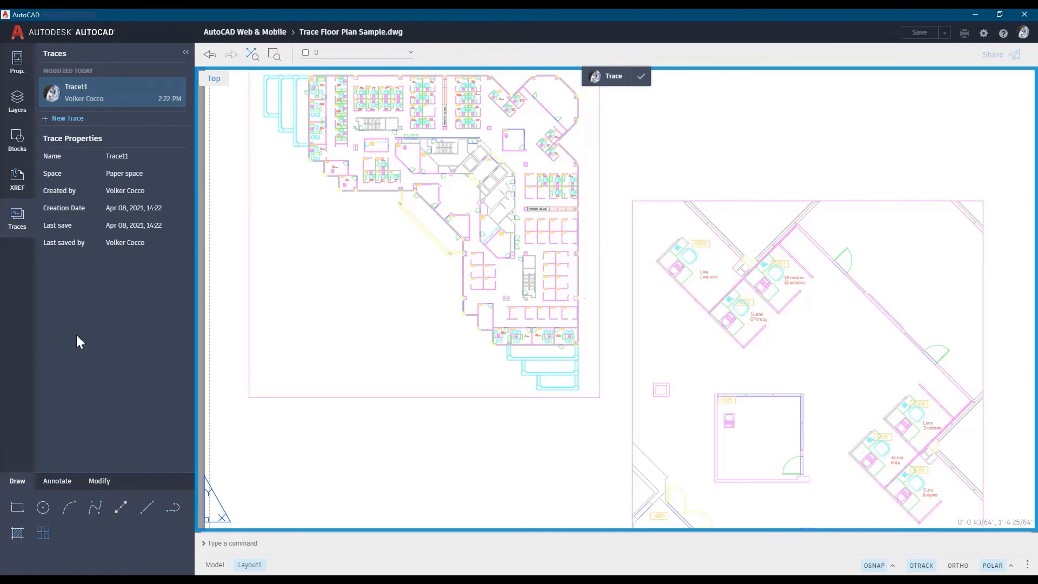
- Add a new layer named Markup 1 VC and set its color to red
{"action": "left_click", "coordinate": [27, 99]}
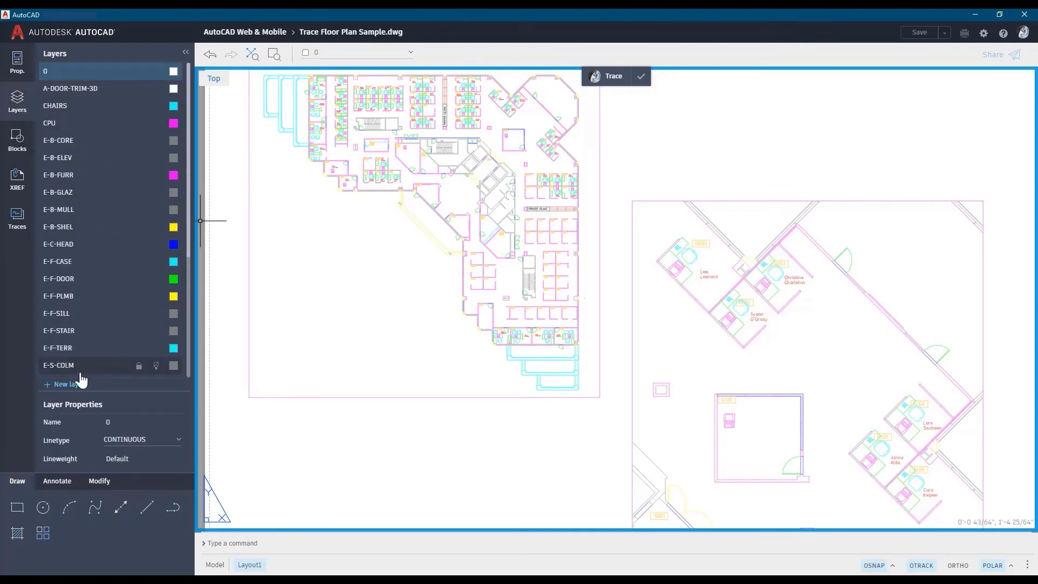
{"action": "left_click", "coordinate": [68, 384]}
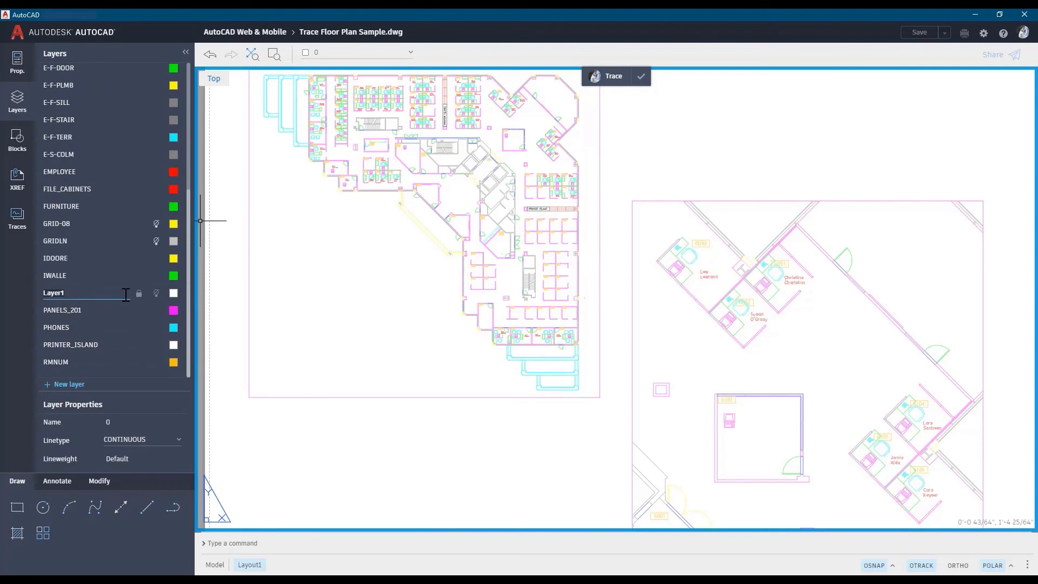
{"action": "type", "text": "Markup 1 V"}
{"action": "left_click", "coordinate": [173, 294]}
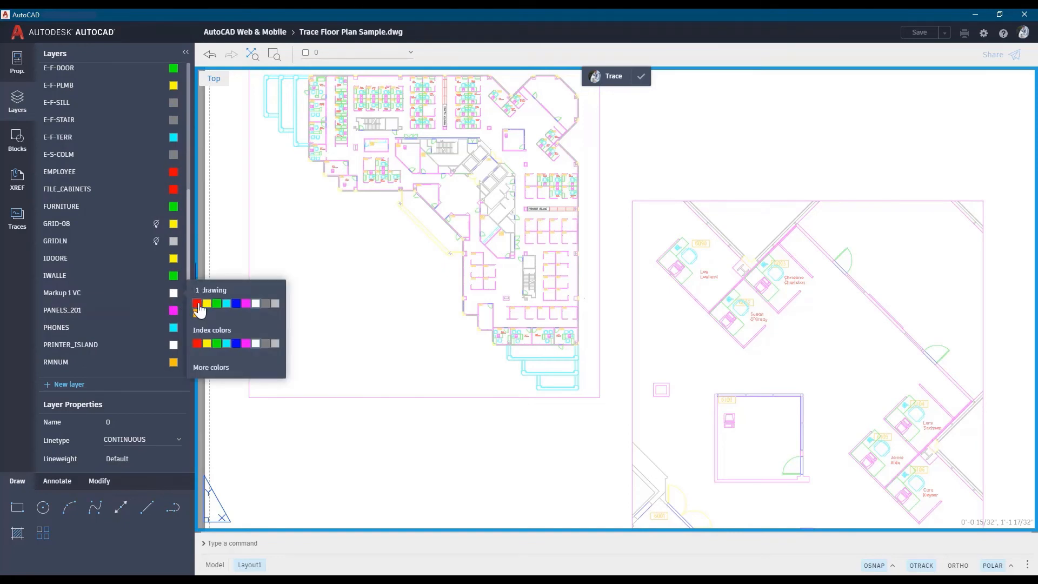
{"action": "left_click", "coordinate": [197, 304]}
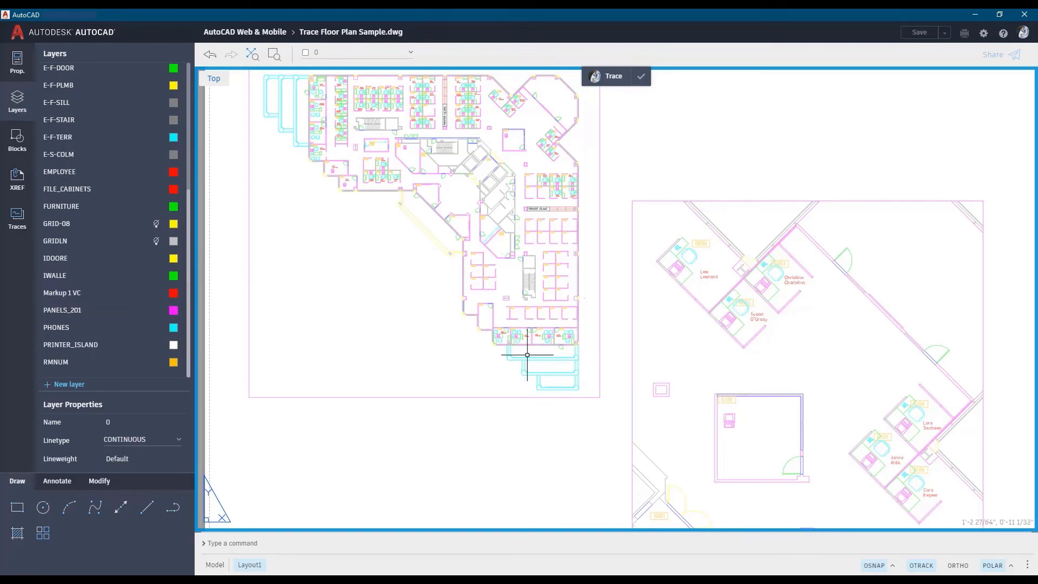
{"action": "left_click", "coordinate": [64, 481]}
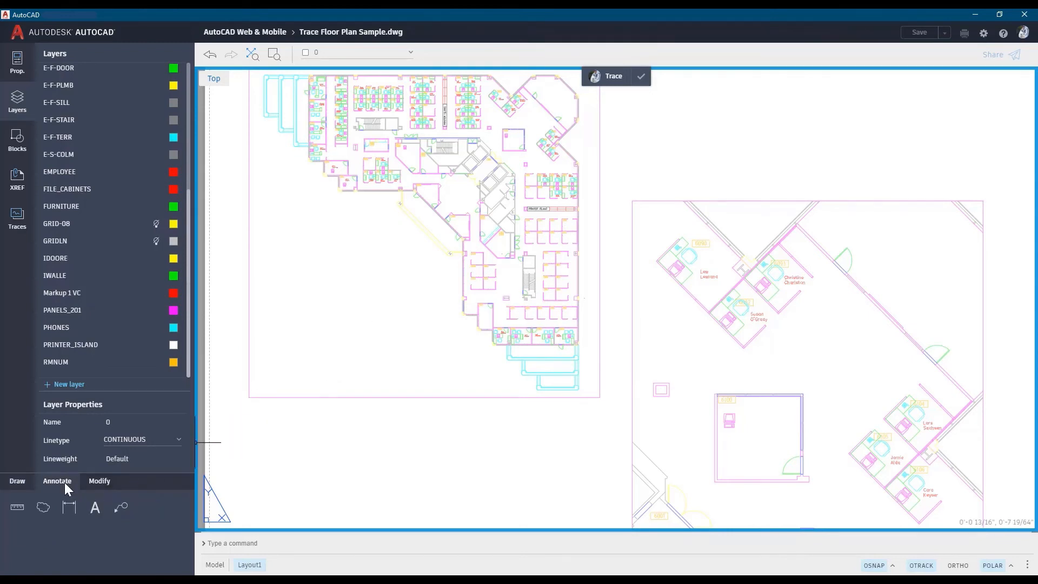
{"action": "left_click", "coordinate": [43, 507]}
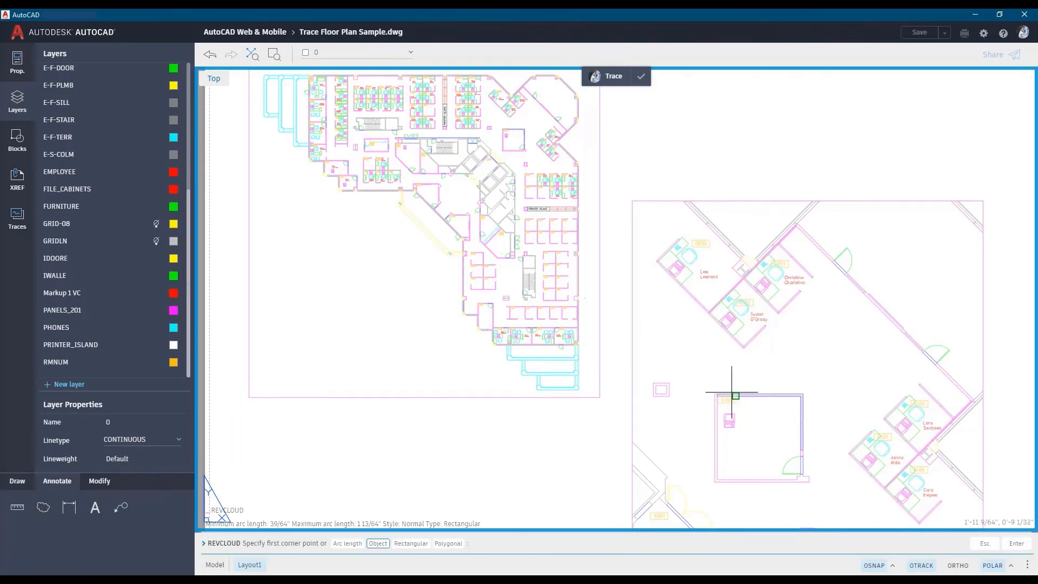
{"action": "left_click", "coordinate": [687, 368]}
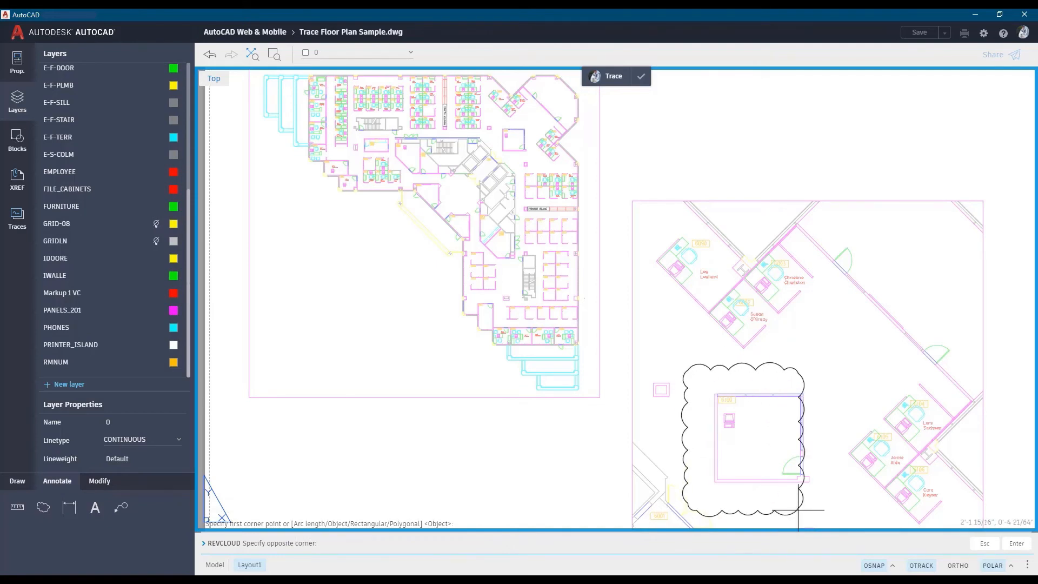
{"action": "key", "text": "Escape"}
{"action": "key", "text": "Escape"}
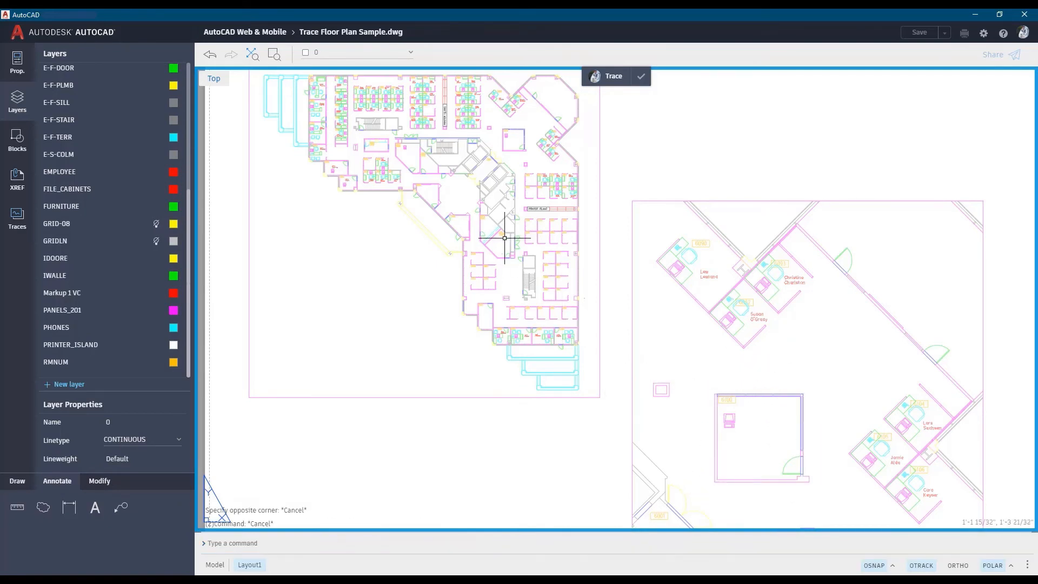
- Make Markup 1 VC the current layer and draw a rectangular revision cloud around the square room in the enlarged viewport
{"action": "left_click", "coordinate": [410, 52]}
{"action": "scroll", "coordinate": [351, 160], "scroll_direction": "down", "scroll_amount": 10}
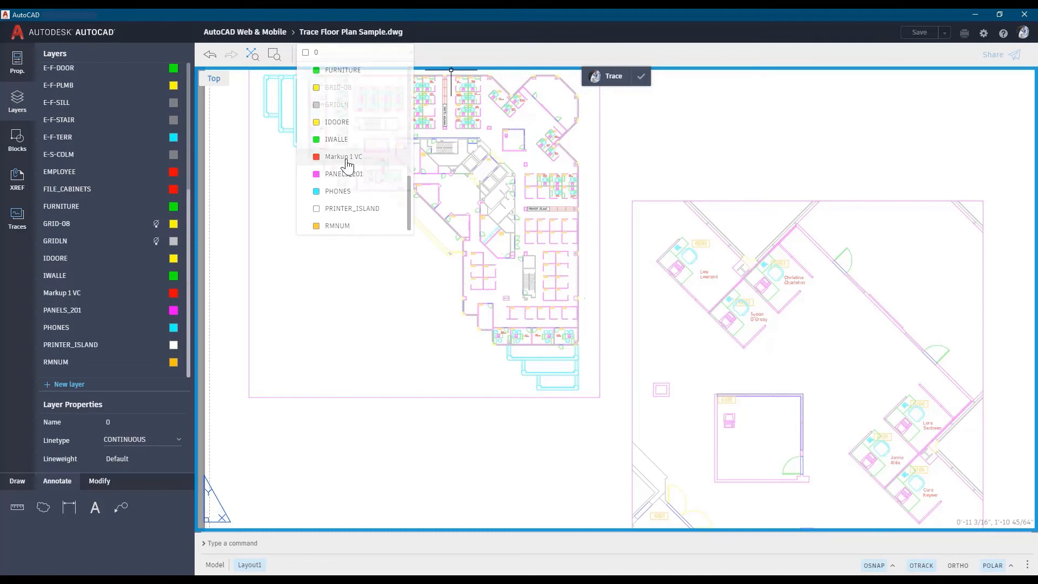
{"action": "left_click", "coordinate": [345, 159]}
{"action": "left_click", "coordinate": [43, 507]}
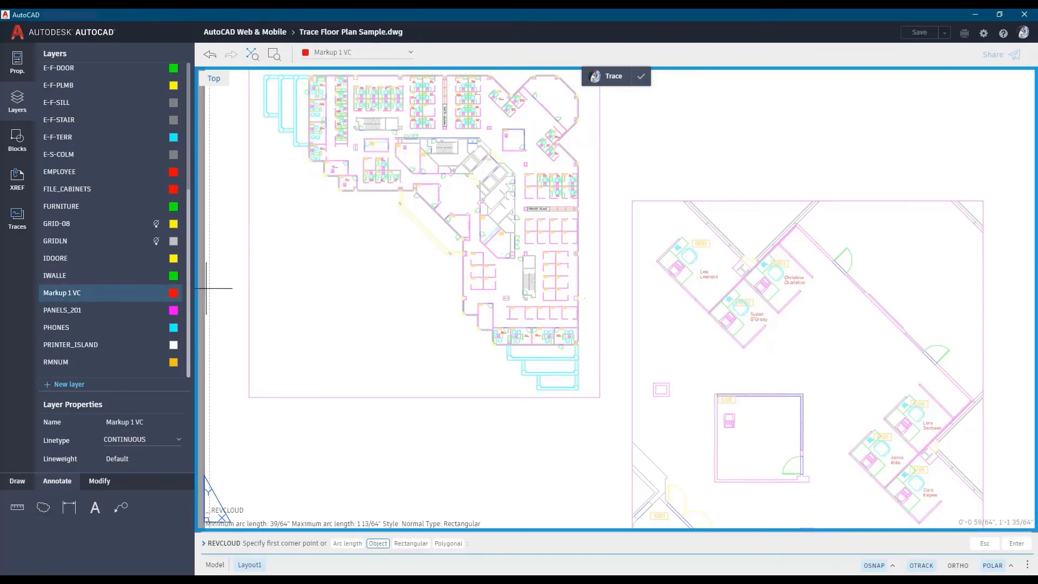
{"action": "left_click", "coordinate": [692, 367]}
{"action": "left_click", "coordinate": [820, 493]}
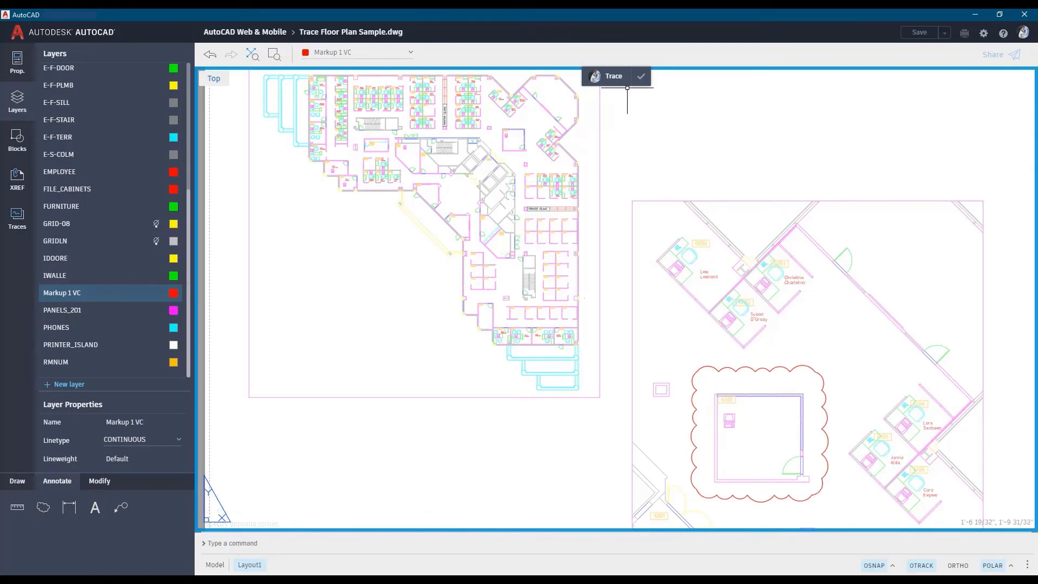
- Close the Markup 1 VC trace and create a new trace named Markup 2 VC in model space
{"action": "left_click", "coordinate": [640, 75]}
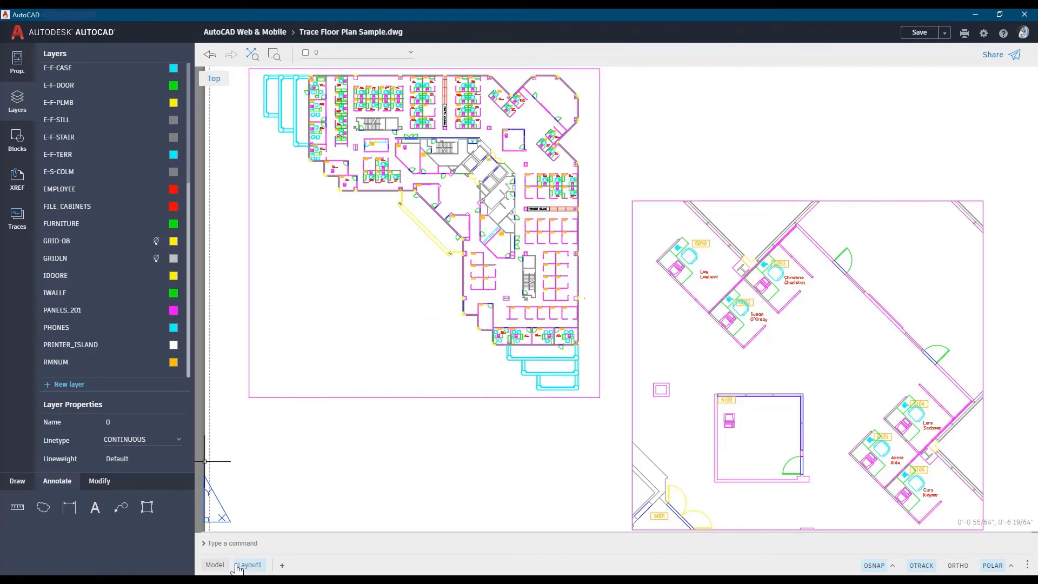
{"action": "left_click", "coordinate": [213, 565]}
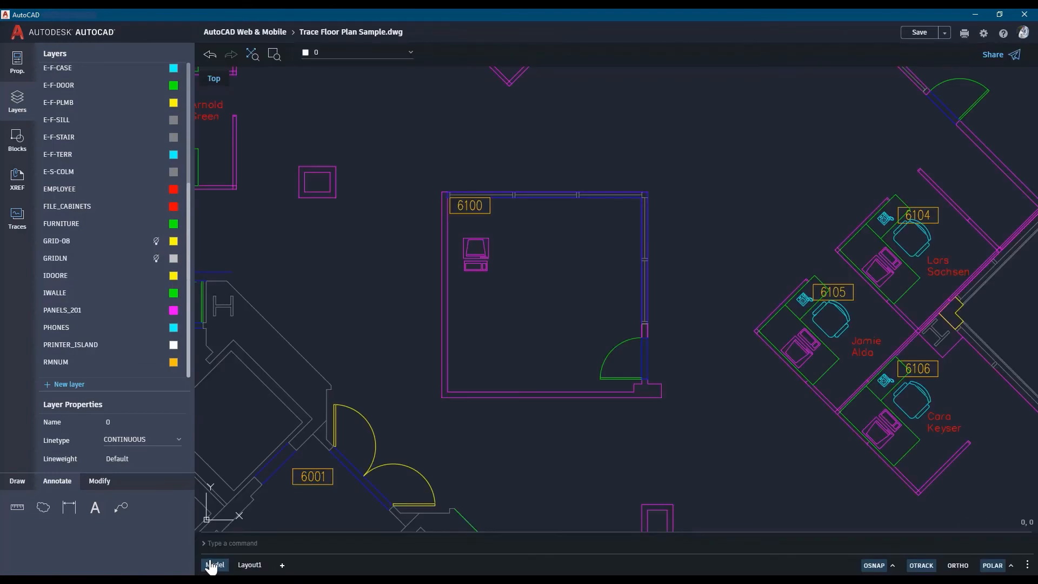
{"action": "left_click", "coordinate": [17, 219]}
{"action": "left_click", "coordinate": [73, 102]}
{"action": "right_click", "coordinate": [71, 94]}
{"action": "left_click", "coordinate": [85, 118]}
{"action": "type", "text": "M"}
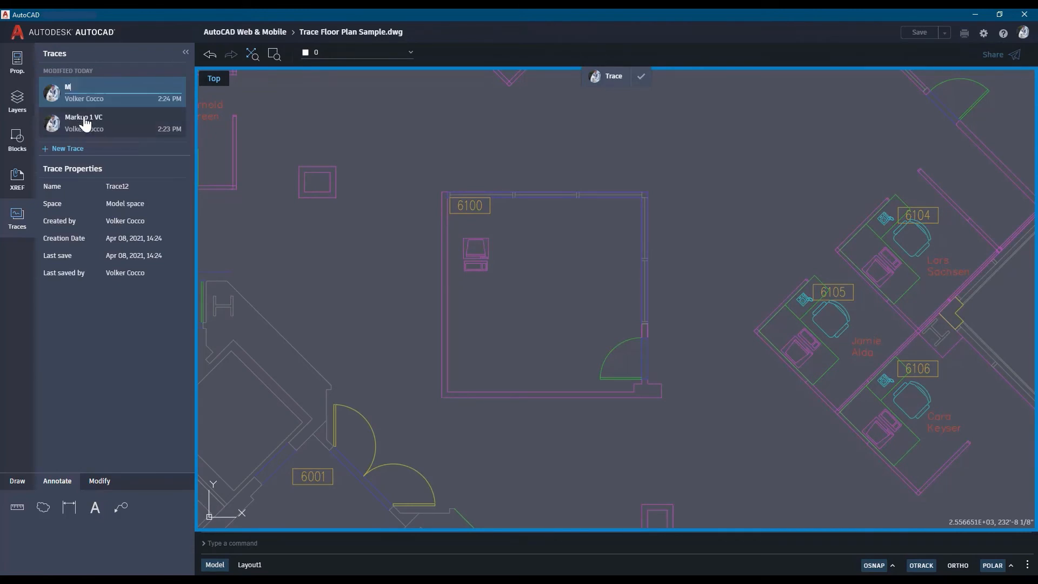
{"action": "type", "text": "arkup 2 VC"}
{"action": "key", "text": "Return"}
- Add a green layer named Markup 2 VC and make it the current layer
{"action": "left_click", "coordinate": [17, 105]}
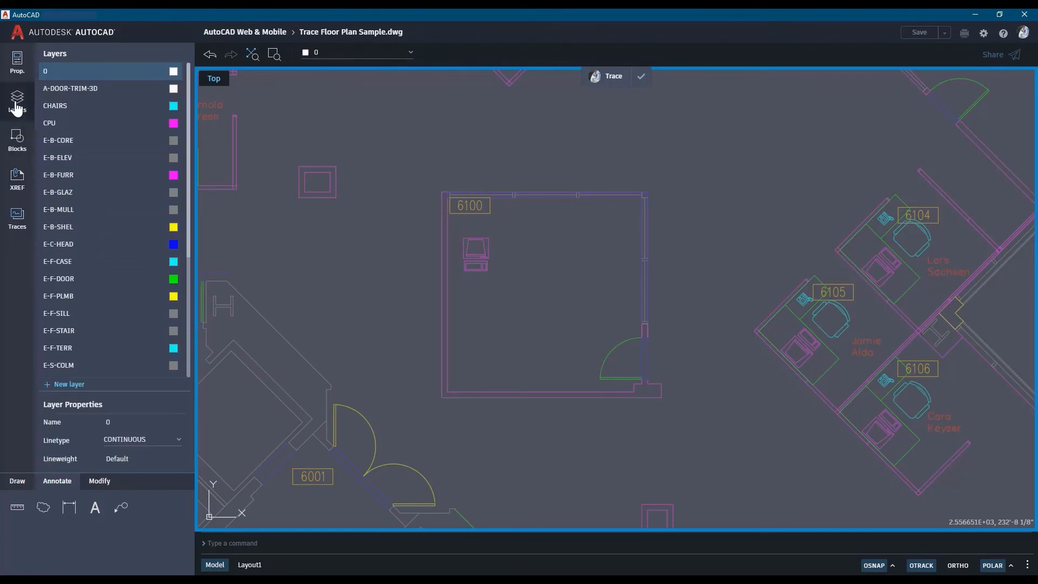
{"action": "scroll", "coordinate": [150, 211], "scroll_direction": "down", "scroll_amount": 5}
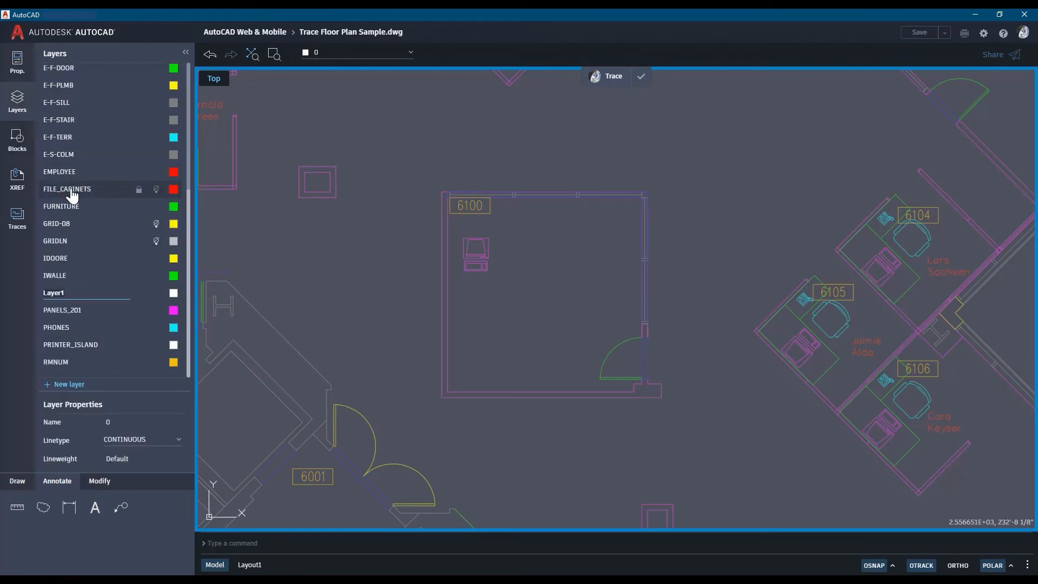
{"action": "type", "text": "Markup 2 VC"}
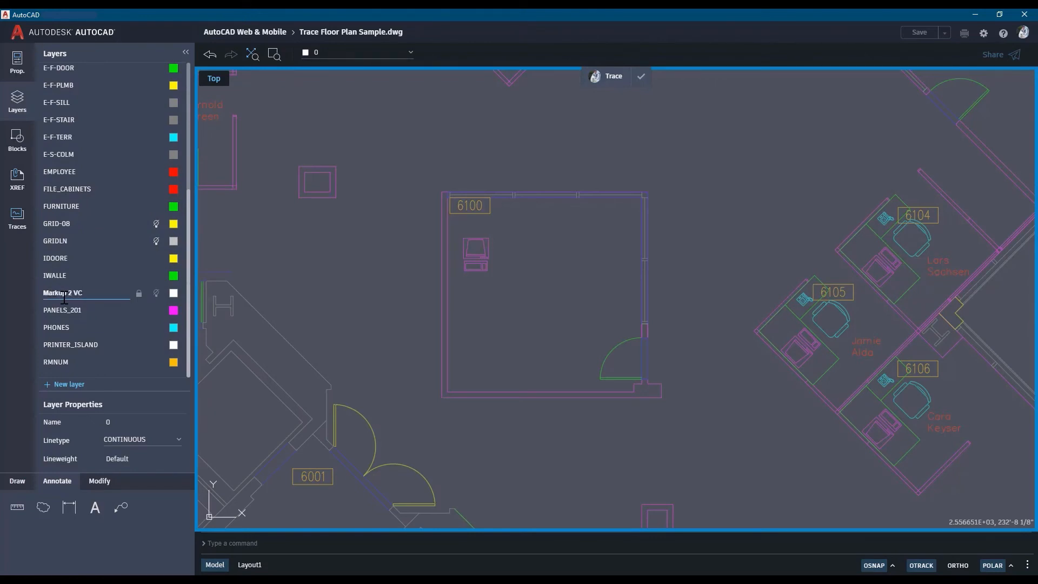
{"action": "left_click", "coordinate": [173, 297]}
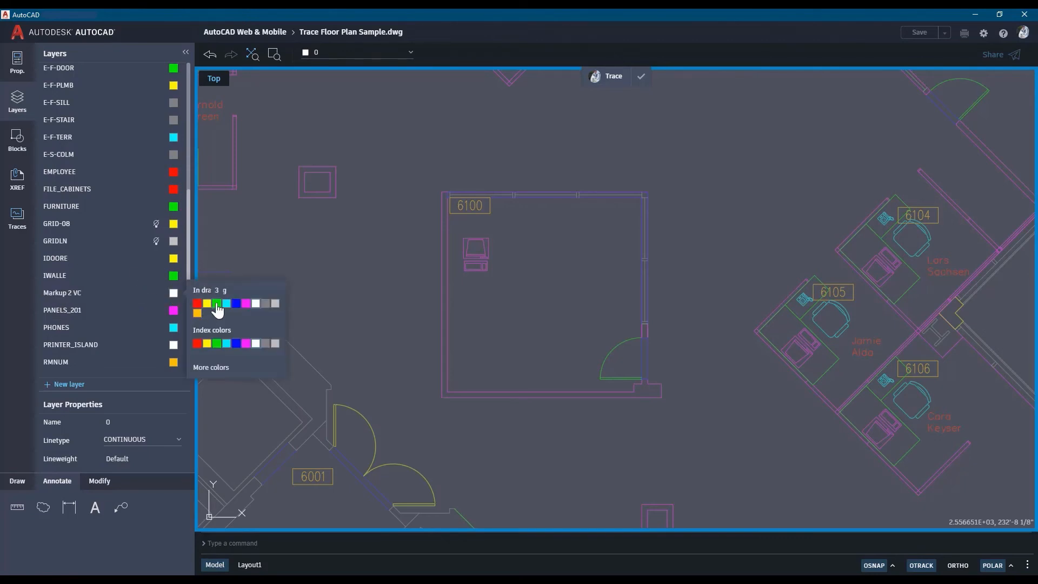
{"action": "left_click", "coordinate": [214, 302]}
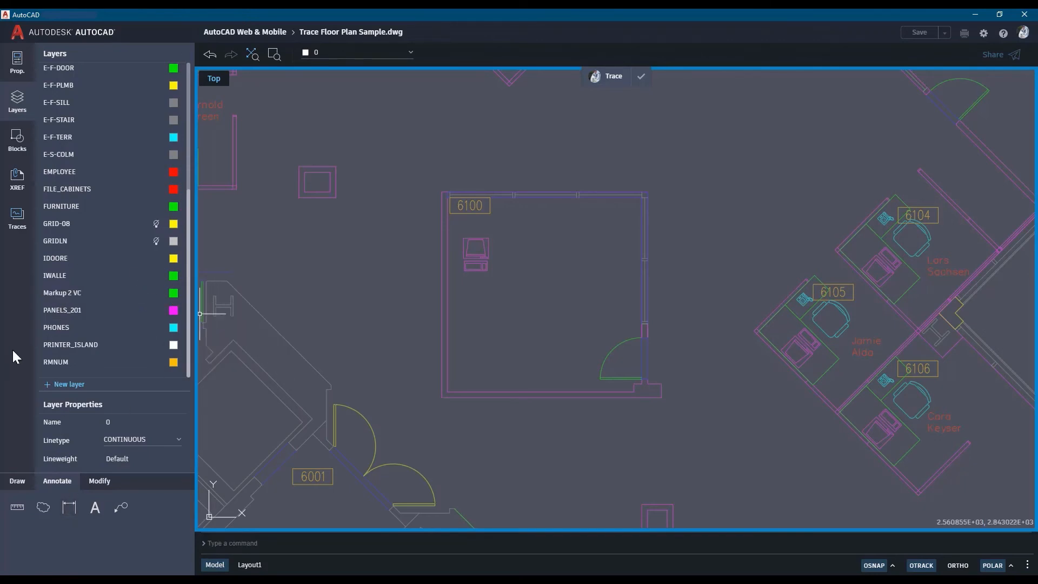
{"action": "left_click", "coordinate": [406, 56]}
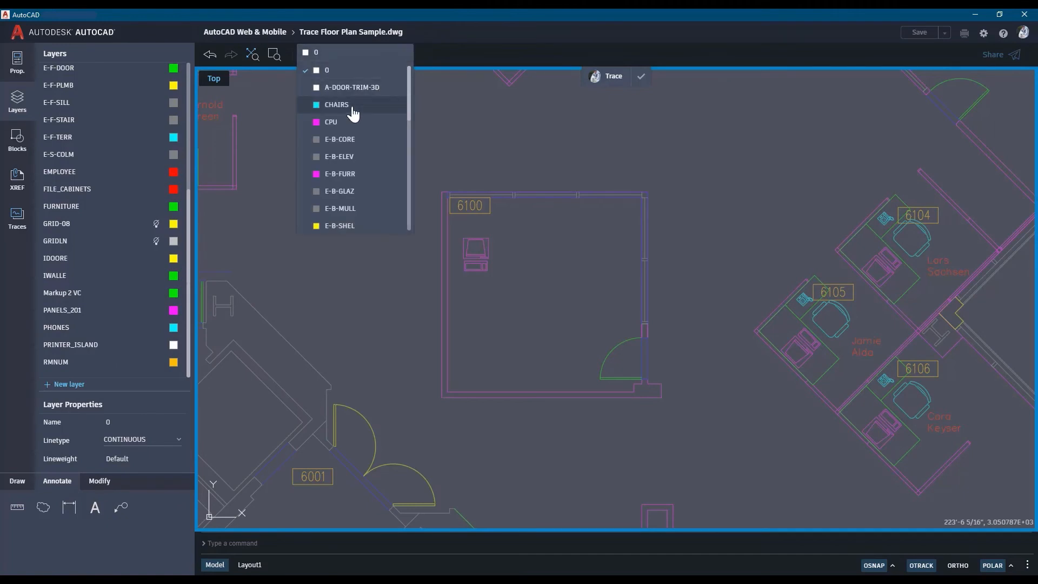
{"action": "scroll", "coordinate": [340, 189], "scroll_direction": "down", "scroll_amount": 3}
{"action": "scroll", "coordinate": [340, 189], "scroll_direction": "down", "scroll_amount": 3}
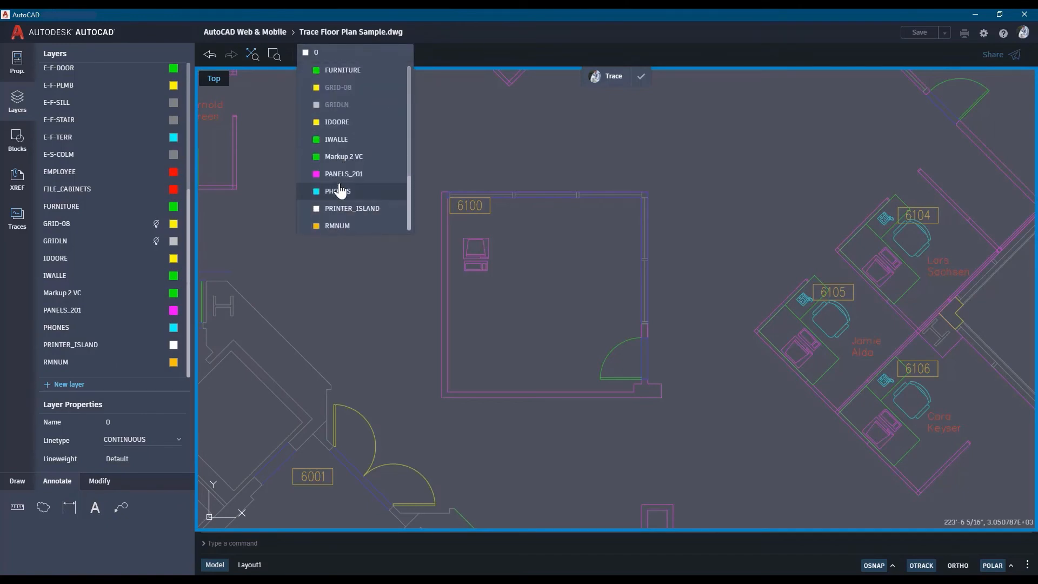
{"action": "left_click", "coordinate": [350, 157]}
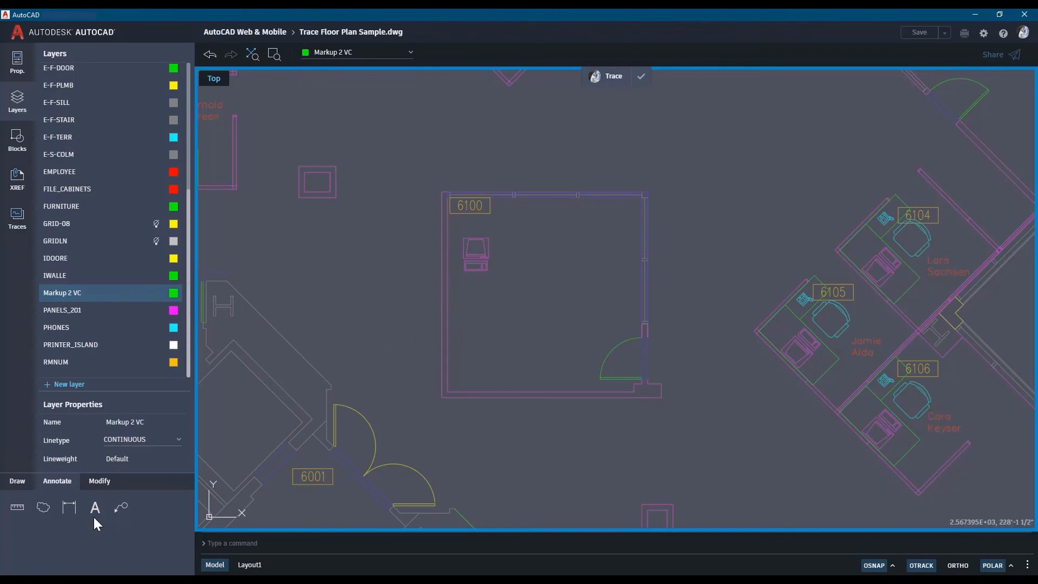
- Add a leader pointing to the east wall of room 6100, with text starting "Increase length by 3'"
{"action": "left_click", "coordinate": [123, 509]}
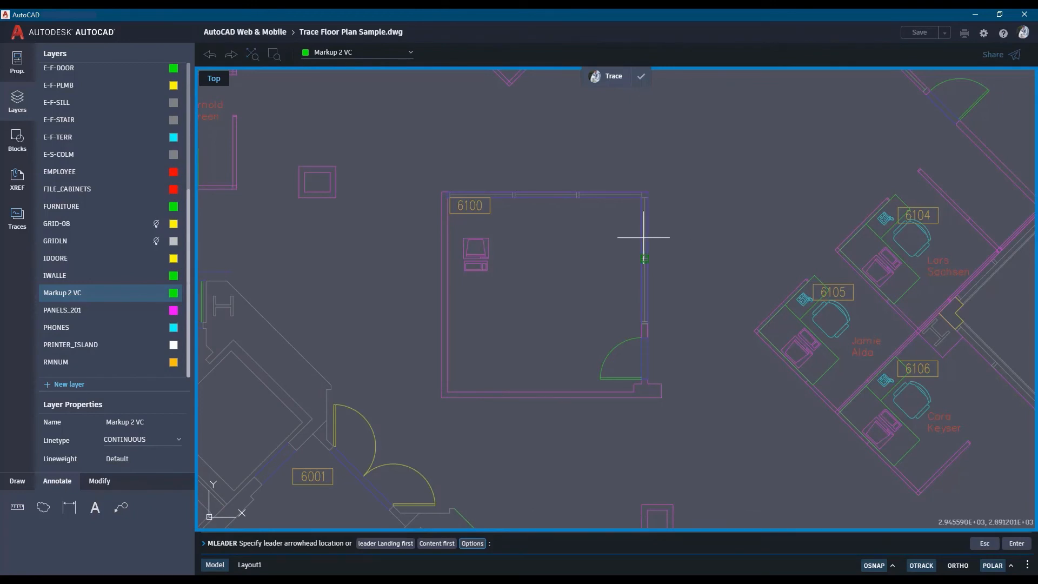
{"action": "left_click", "coordinate": [645, 256]}
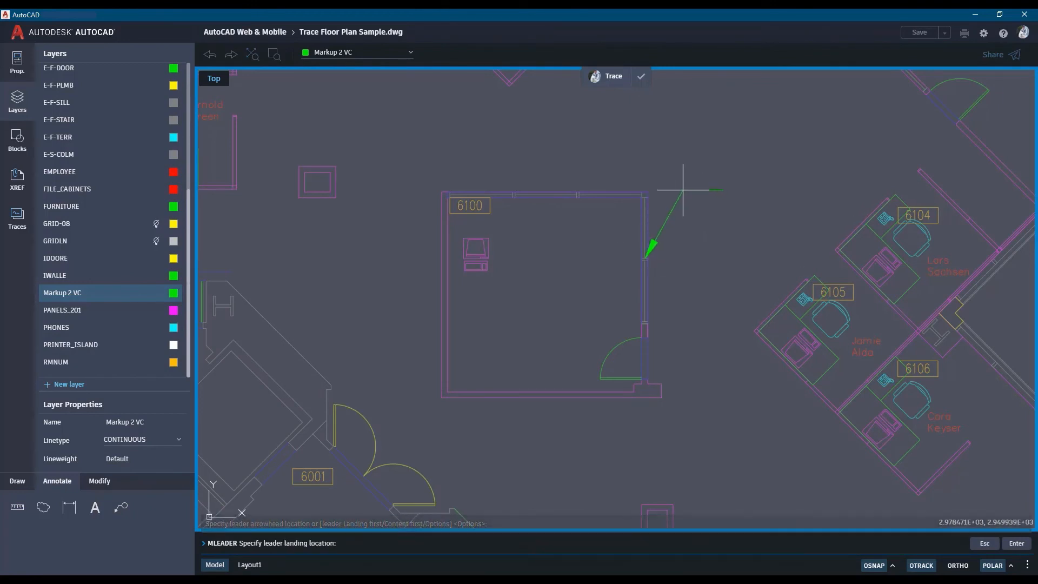
{"action": "left_click", "coordinate": [683, 190]}
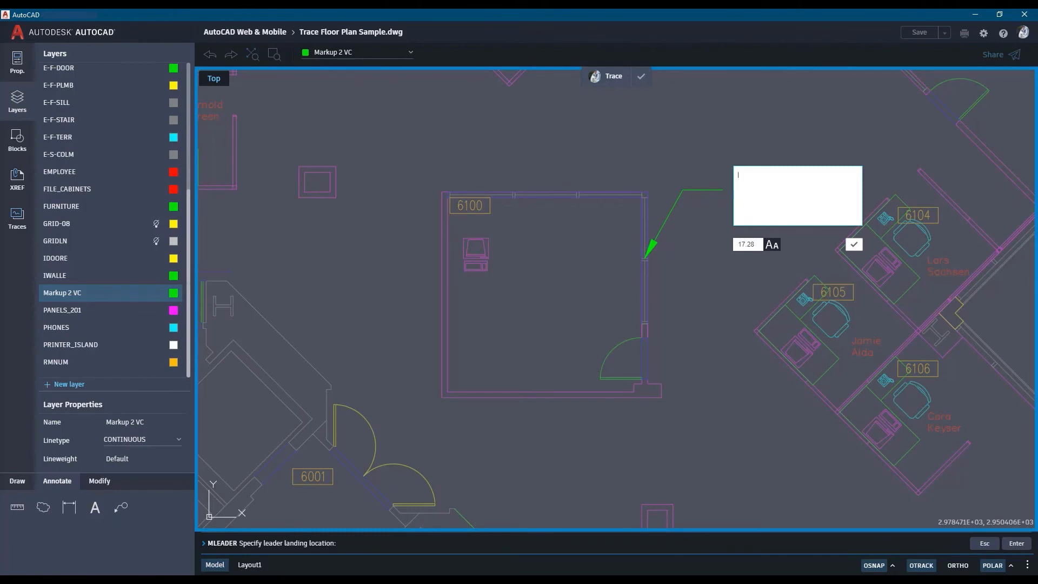
{"action": "type", "text": "Increase lenth"}
{"action": "left_click", "coordinate": [854, 245]}
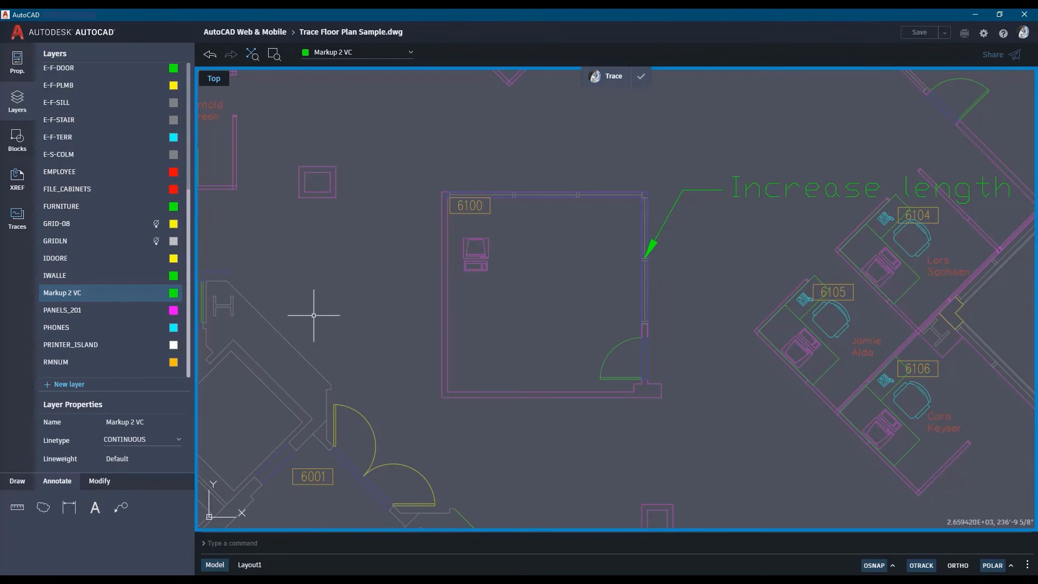
- Insert the DESK3 block rotated 90 degrees into the lower-left inside corner of room 6100
{"action": "left_click", "coordinate": [17, 139]}
{"action": "left_click", "coordinate": [62, 168]}
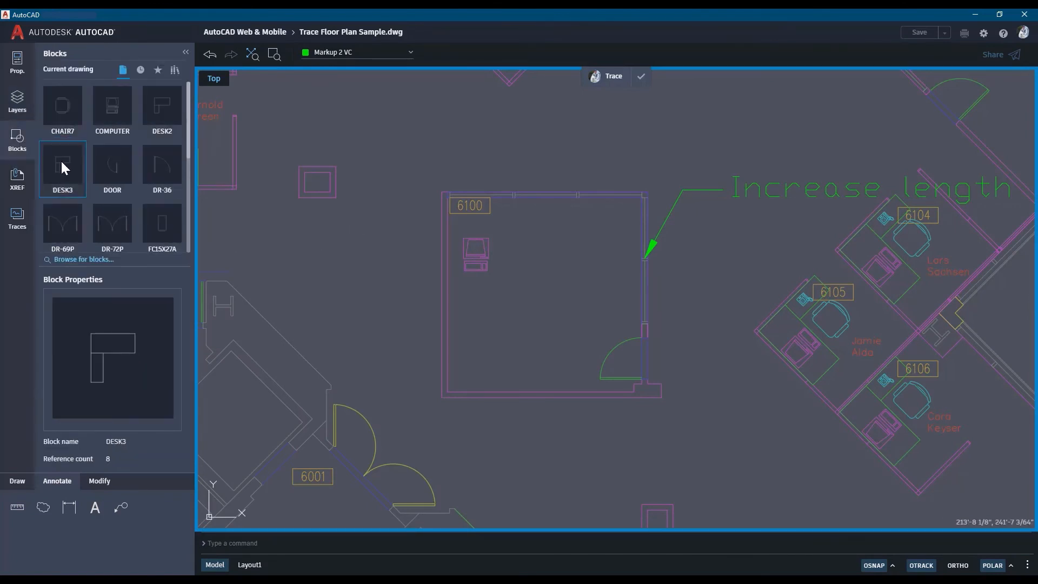
{"action": "right_click", "coordinate": [62, 161]}
{"action": "left_click", "coordinate": [73, 173]}
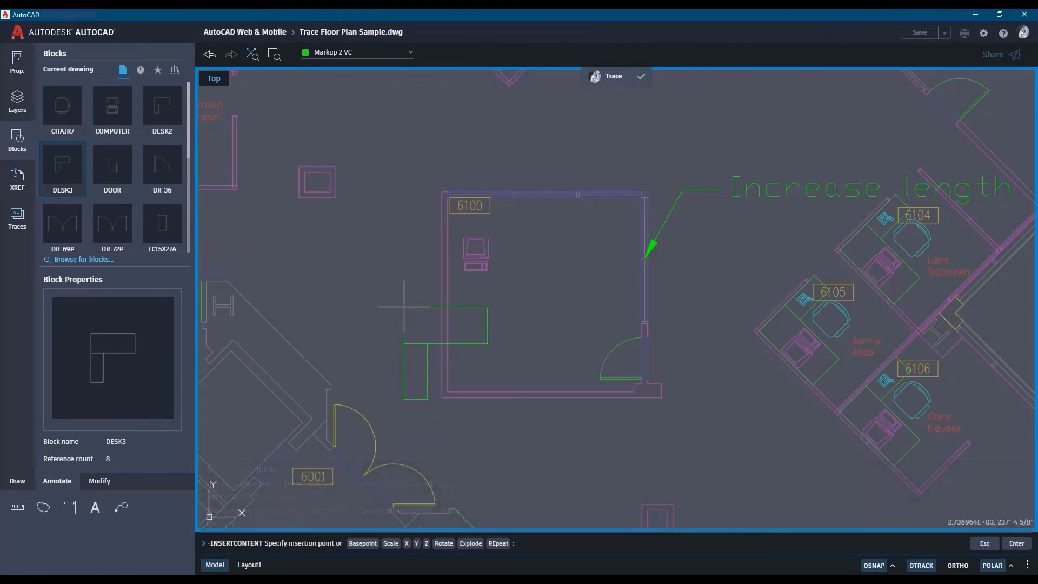
{"action": "left_click", "coordinate": [443, 543]}
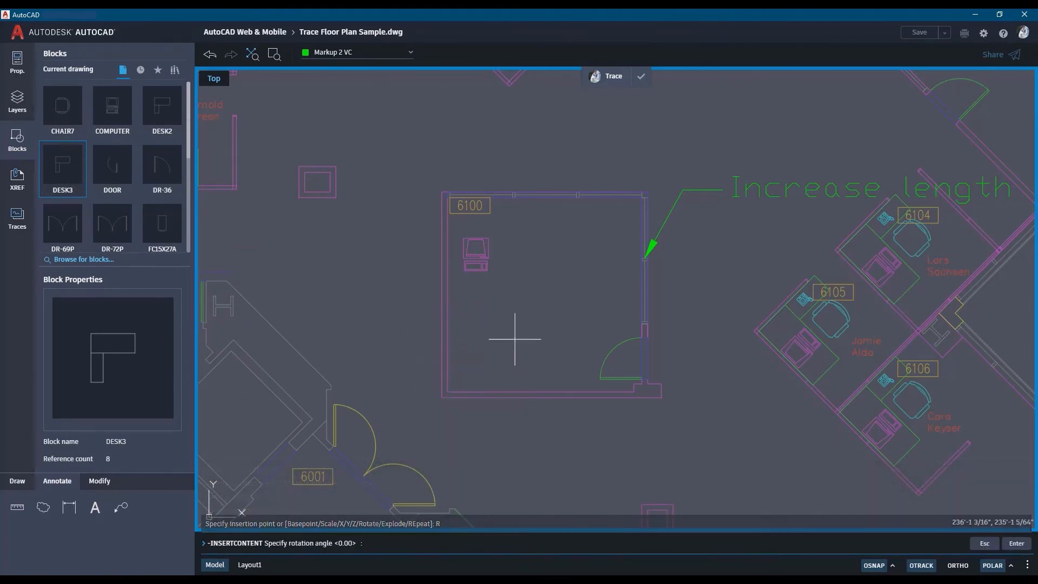
{"action": "type", "text": "r"}
{"action": "key", "text": "Return"}
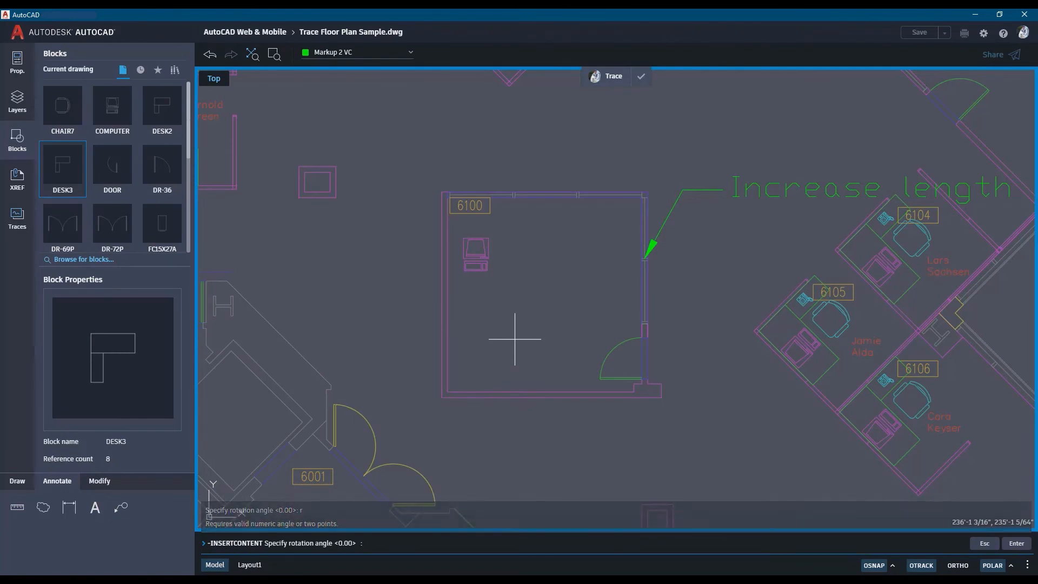
{"action": "key", "text": "Return"}
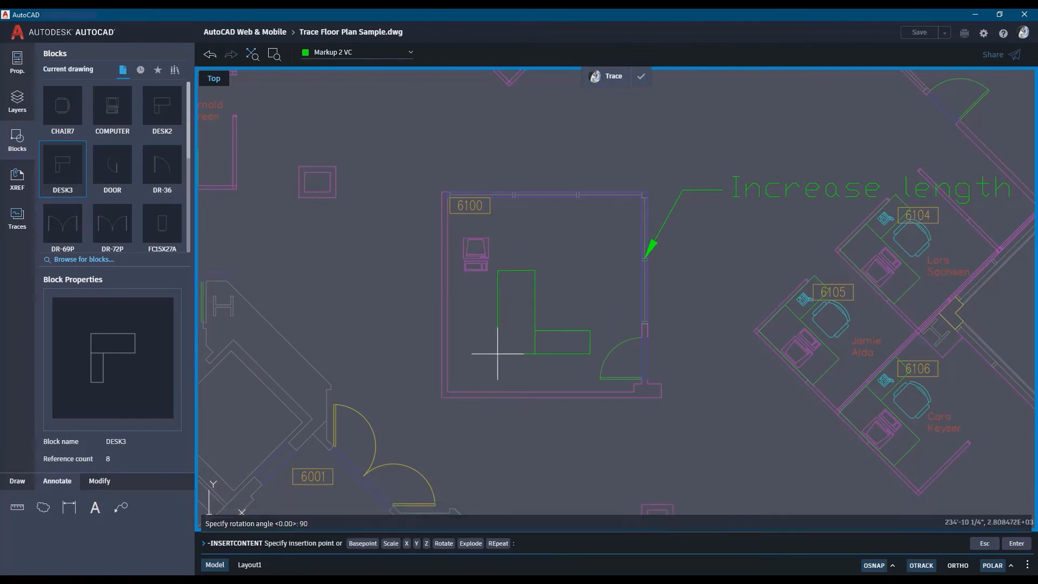
{"action": "left_click", "coordinate": [452, 389]}
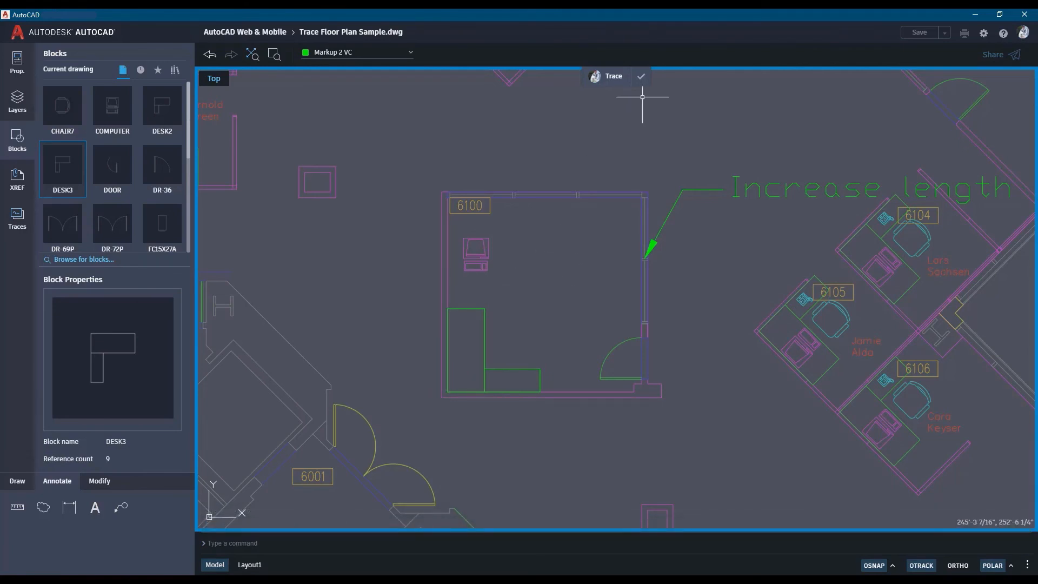
- Save the drawing with the Markup 2 VC trace closed and return to the AutoCAD Web & Mobile file list
{"action": "left_click", "coordinate": [641, 76]}
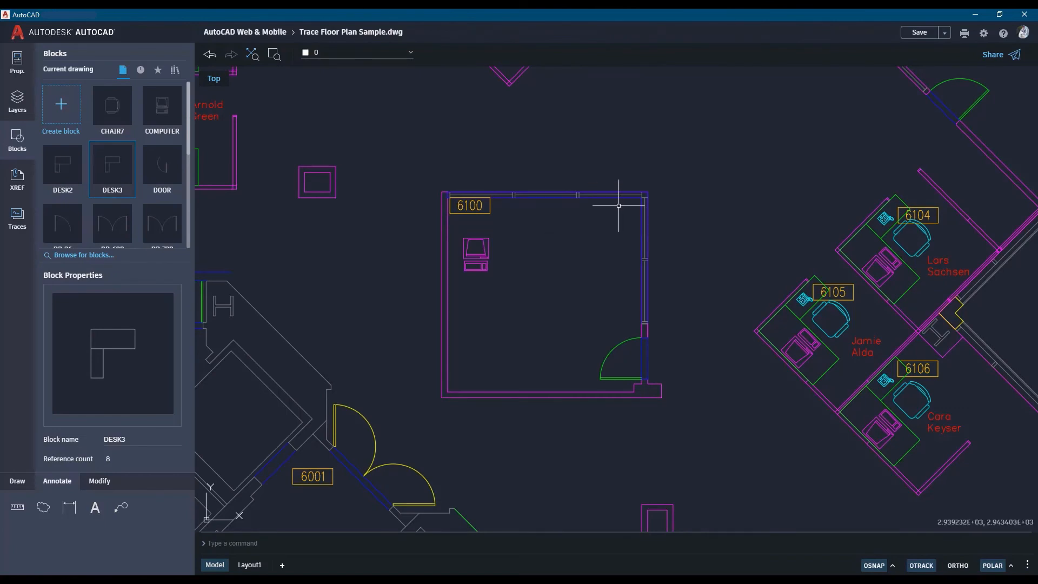
{"action": "left_click", "coordinate": [920, 33]}
{"action": "left_click", "coordinate": [245, 32]}
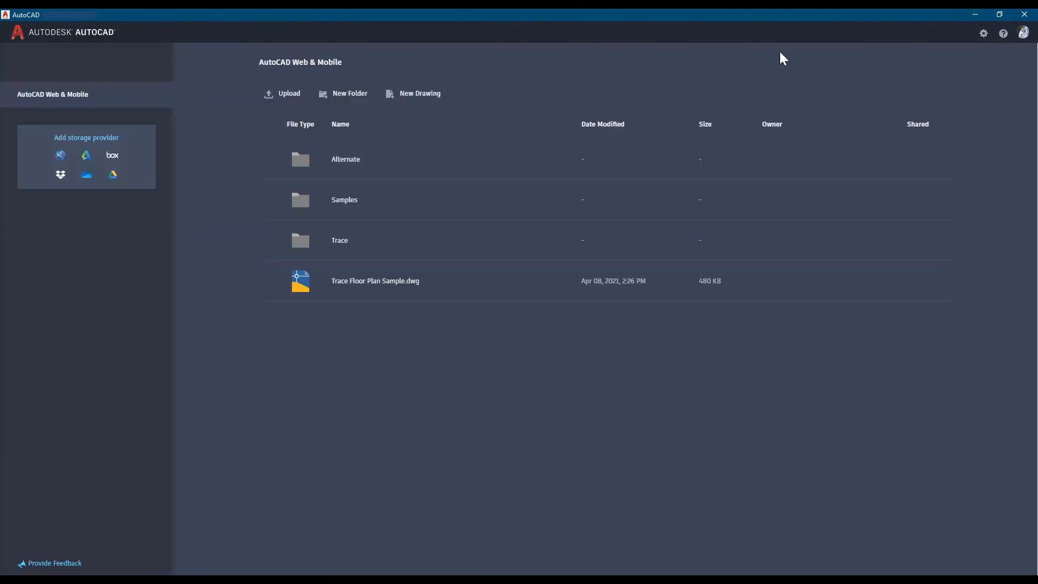
- Switch to desktop AutoCAD 2022 and check the Traces palette for Drawing1
{"action": "left_click", "coordinate": [976, 14]}
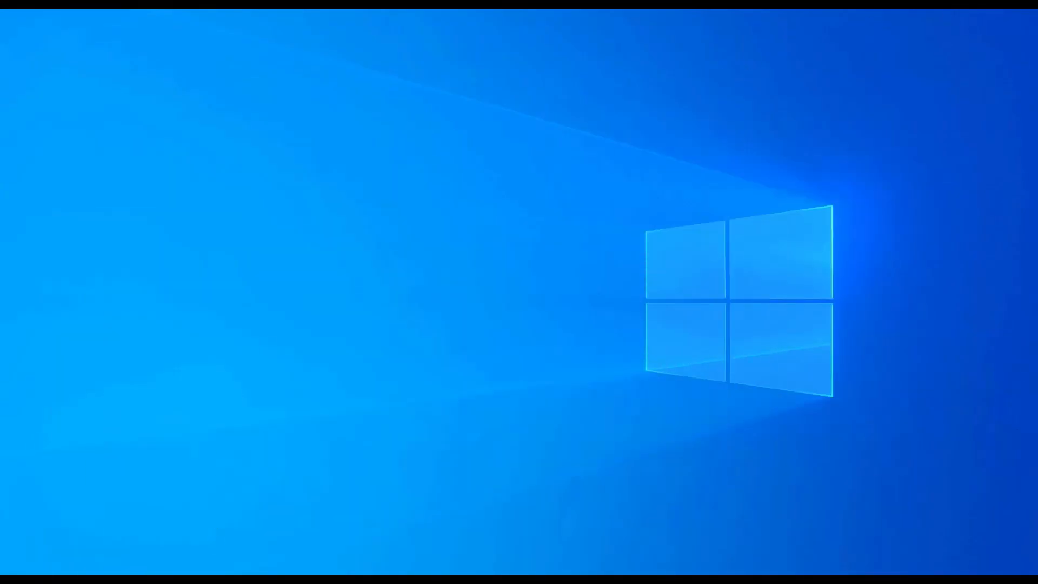
{"action": "key", "text": "alt+Tab"}
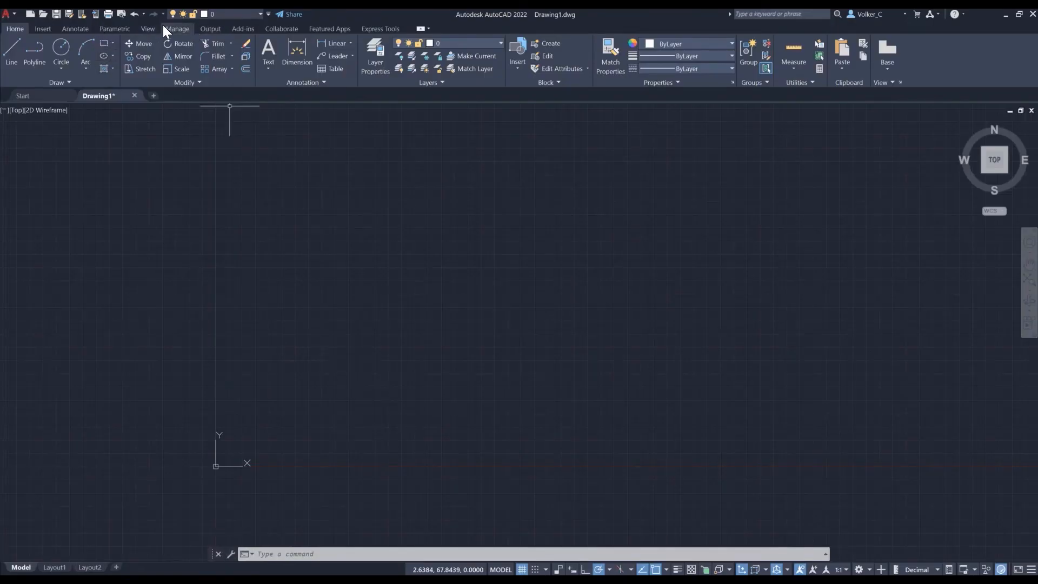
{"action": "left_click", "coordinate": [278, 28]}
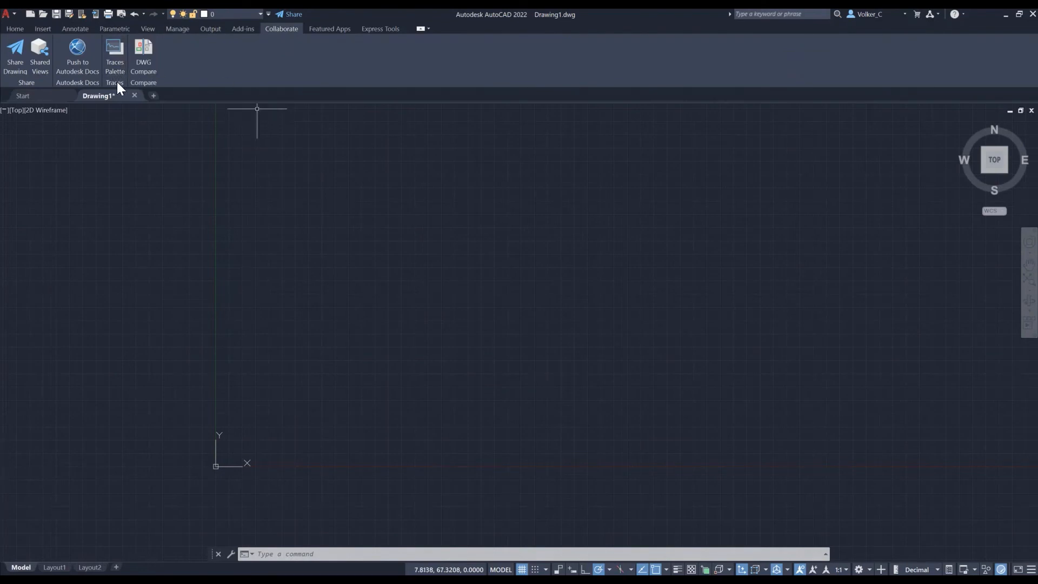
{"action": "left_click", "coordinate": [115, 66]}
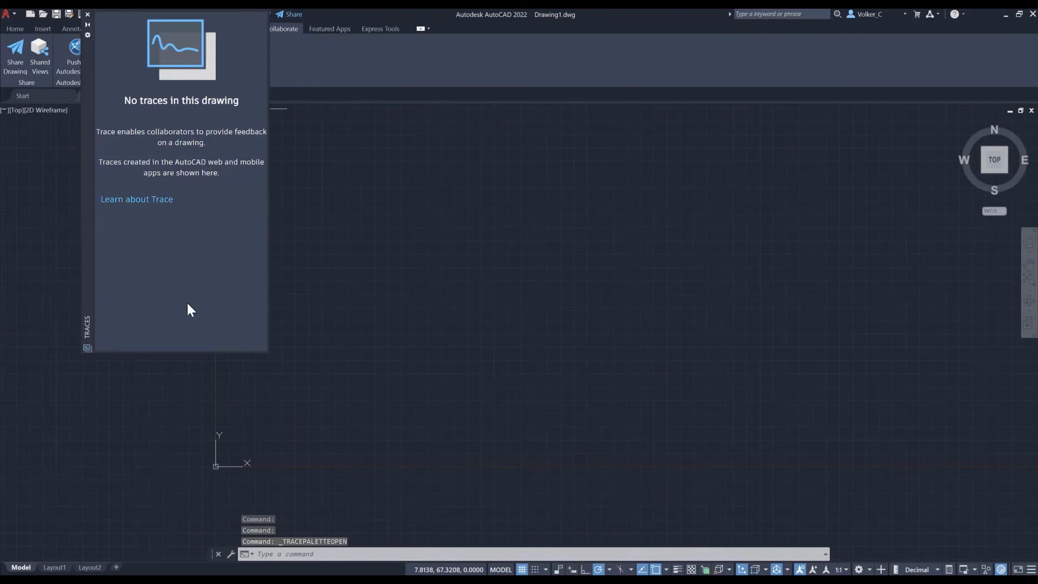
{"action": "left_click", "coordinate": [87, 14]}
- Open Trace Floor Plan Sample.dwg from AutoCAD Web & Mobile and display its list of traces
{"action": "left_click", "coordinate": [83, 13]}
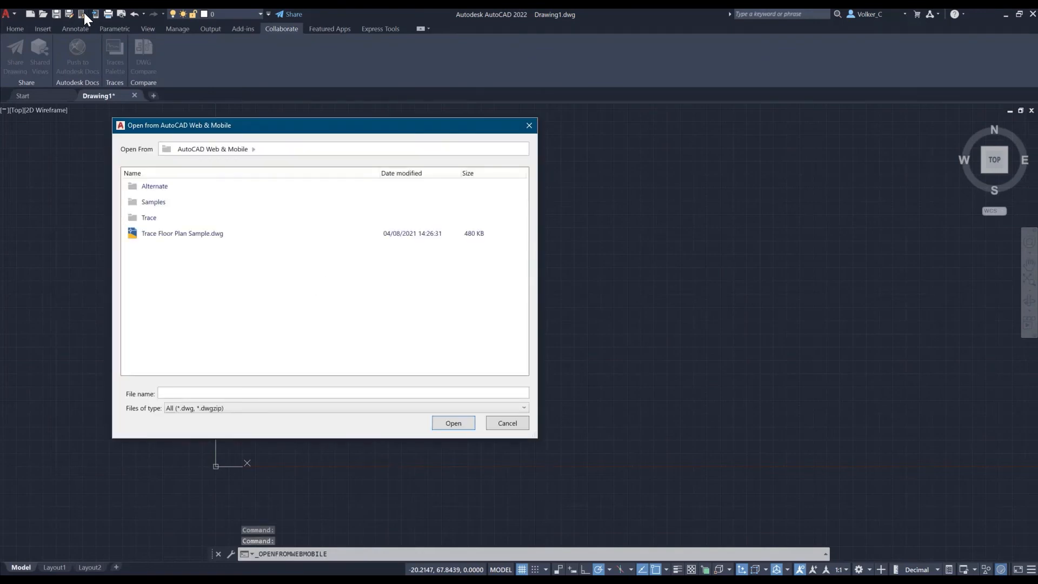
{"action": "double_click", "coordinate": [200, 236]}
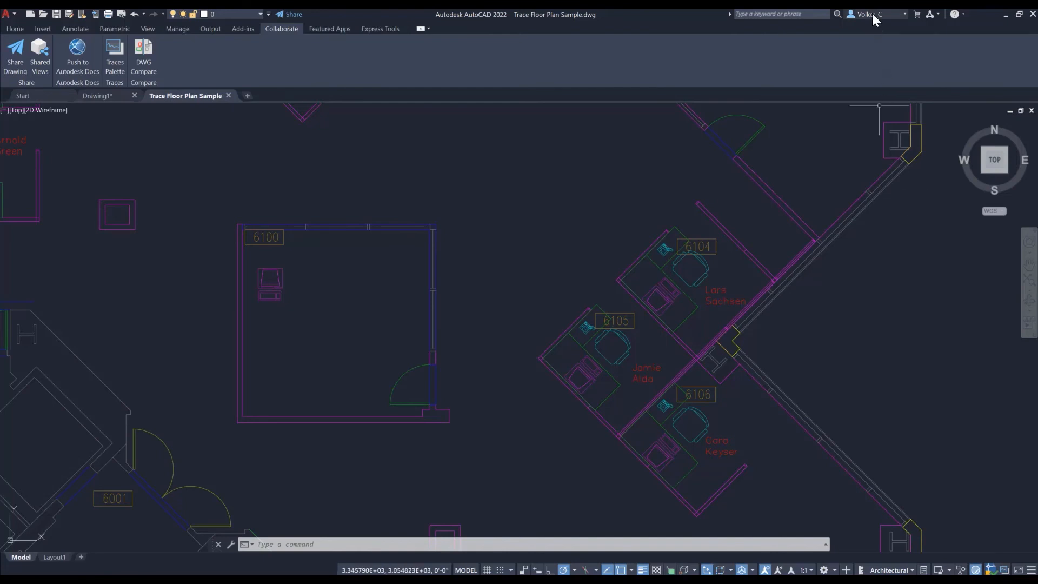
{"action": "left_click", "coordinate": [1004, 570]}
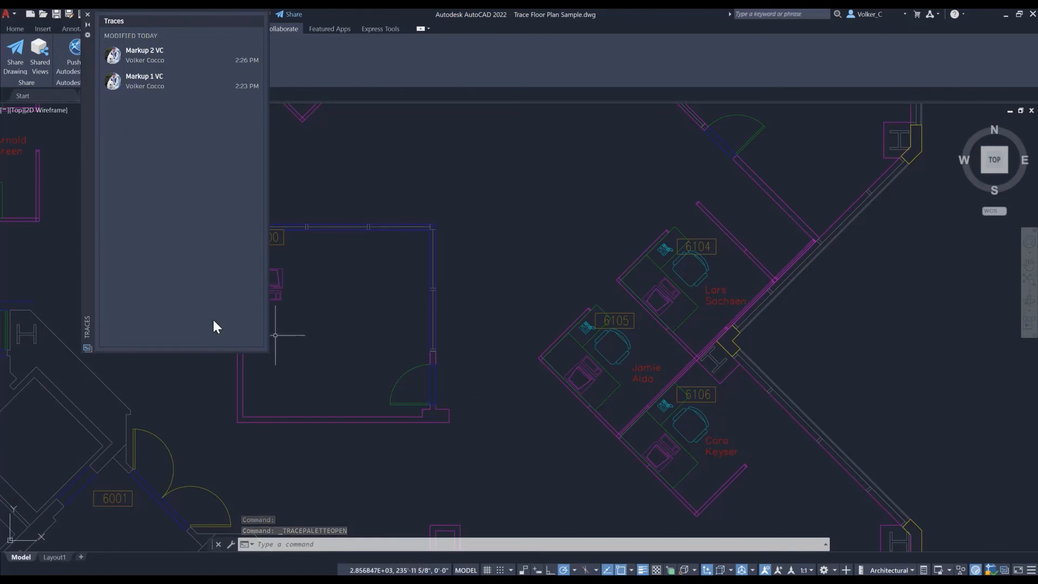
- View the Markup 1 VC trace, and open Markup 2 VC with the host drawing geometry brought to the front
{"action": "left_click", "coordinate": [134, 88]}
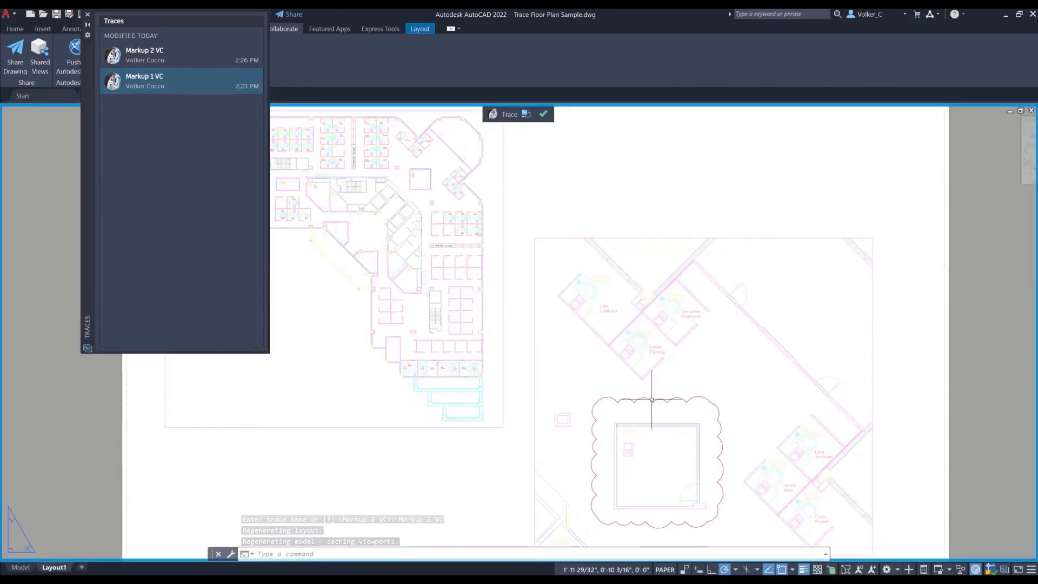
{"action": "left_click", "coordinate": [144, 55]}
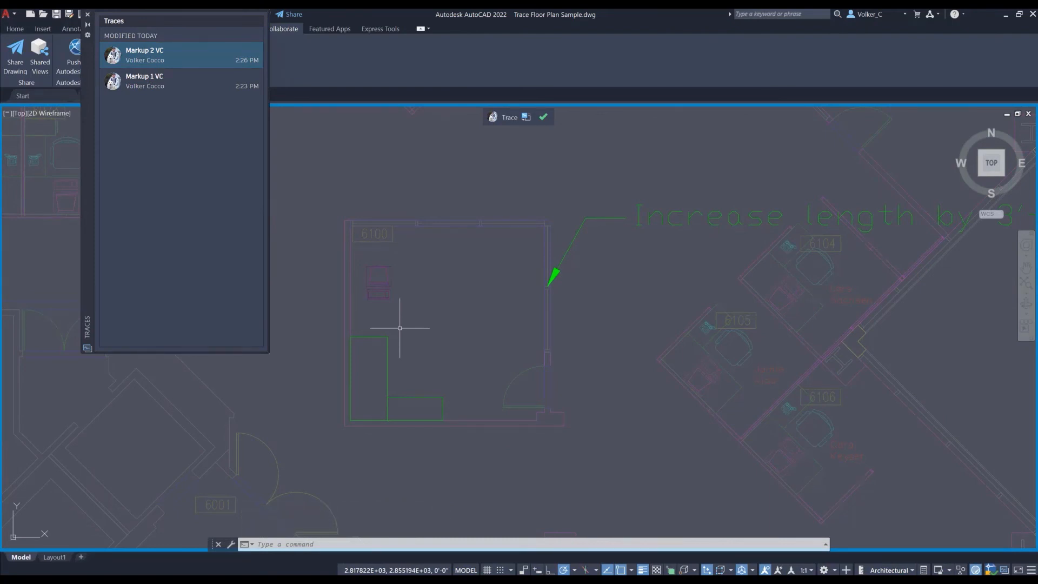
{"action": "left_click", "coordinate": [396, 328]}
{"action": "left_click", "coordinate": [380, 346]}
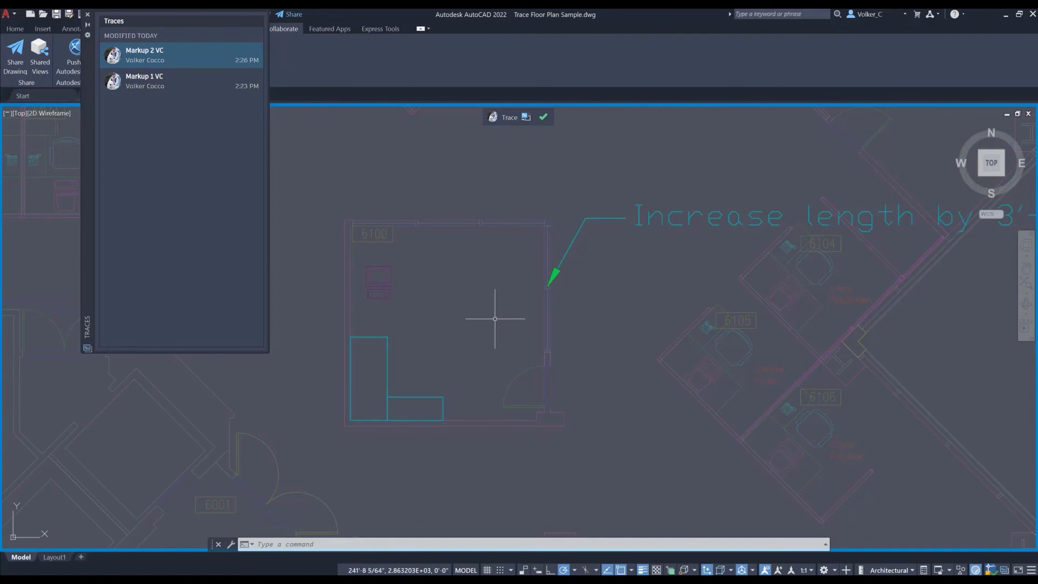
{"action": "key", "text": "Escape"}
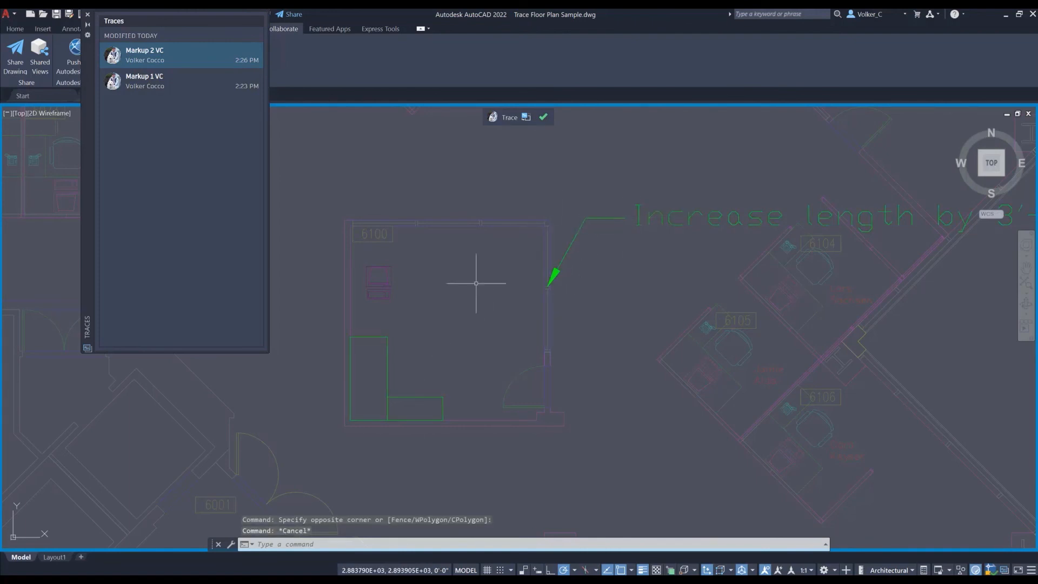
{"action": "left_click", "coordinate": [526, 114]}
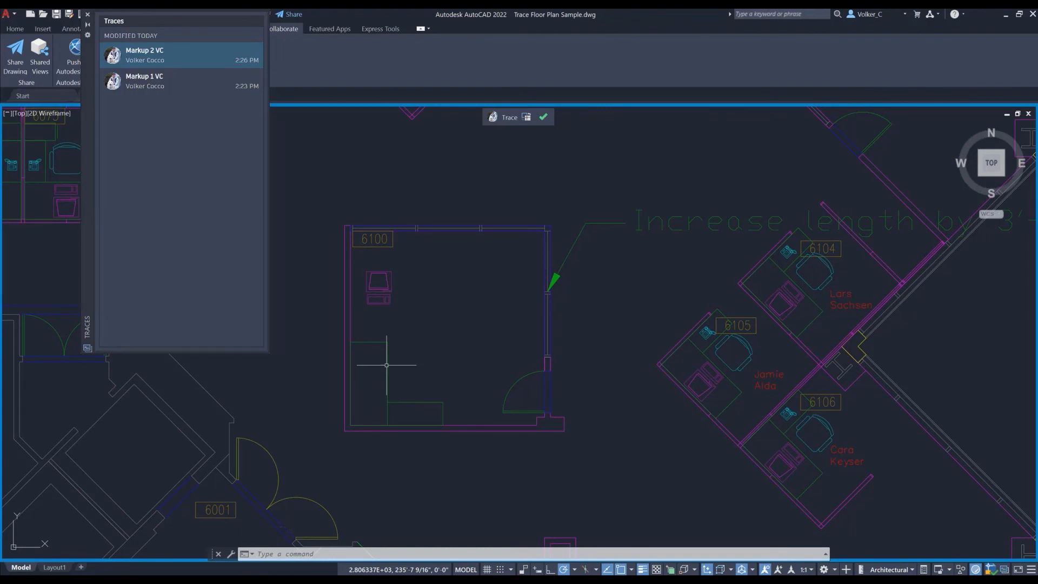
- Close the Markup 2 VC trace and view the details and options of the Markup 1 VC trace
{"action": "left_click", "coordinate": [544, 118]}
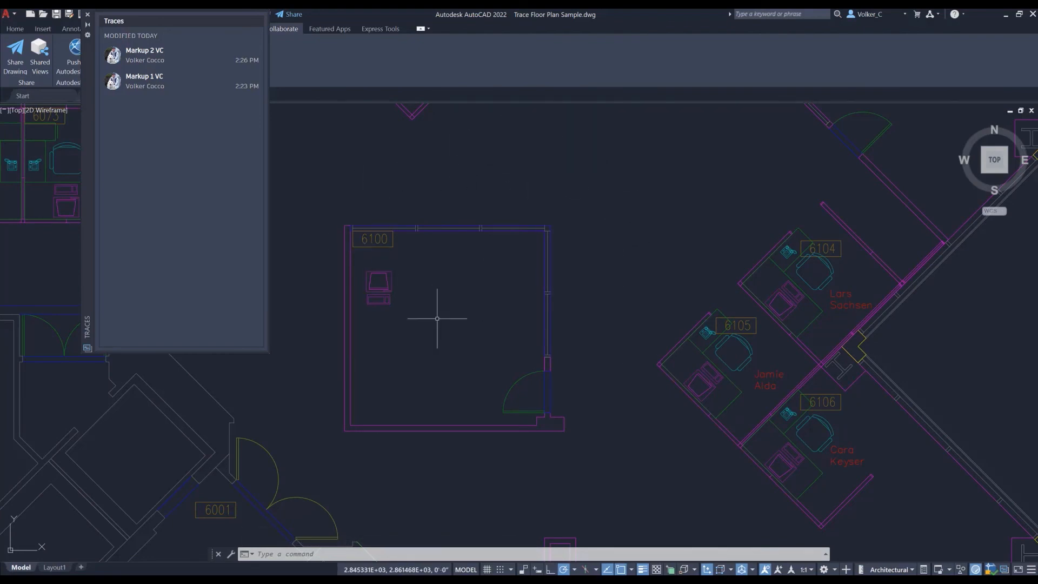
{"action": "mouse_move", "coordinate": [155, 84]}
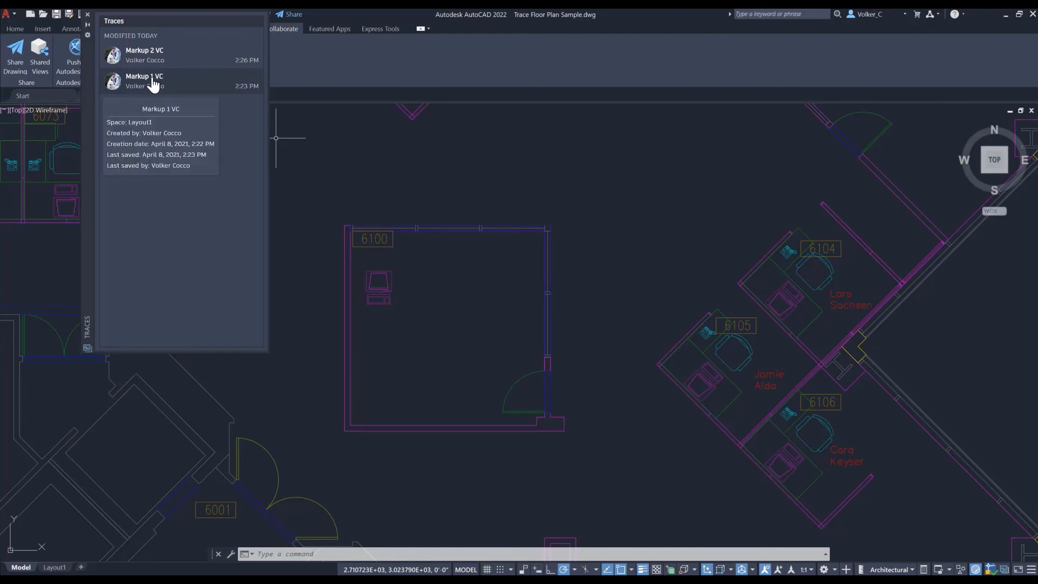
{"action": "right_click", "coordinate": [154, 84]}
{"action": "left_click", "coordinate": [283, 88]}
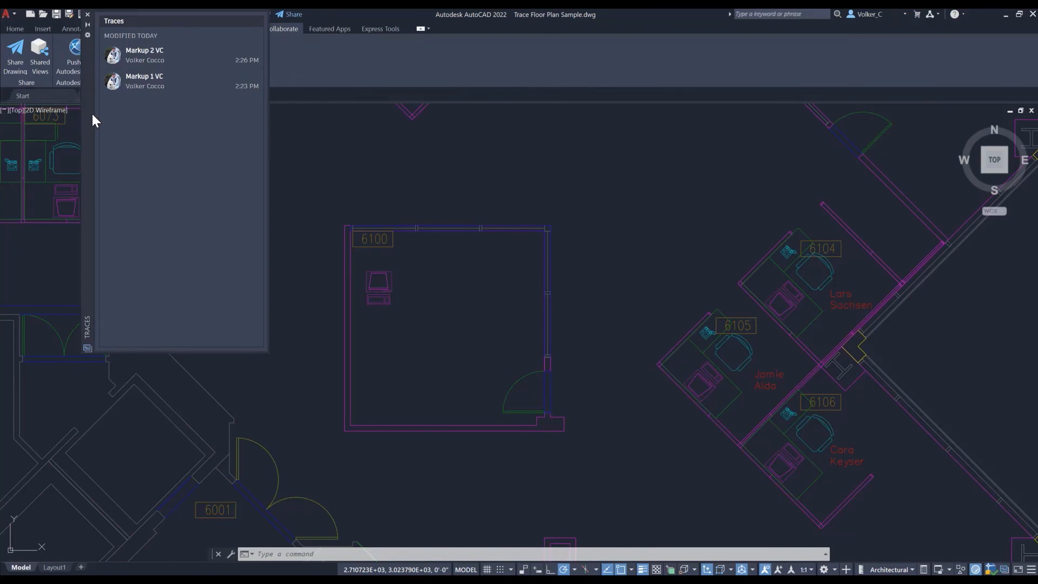
- Open Assembly Sample with Traces.dwg from the Trace folder of AutoCAD Web & Mobile and view its Trace2 and Trace1 markups
{"action": "left_click_drag", "start_coordinate": [95, 137], "coordinate": [139, 252]}
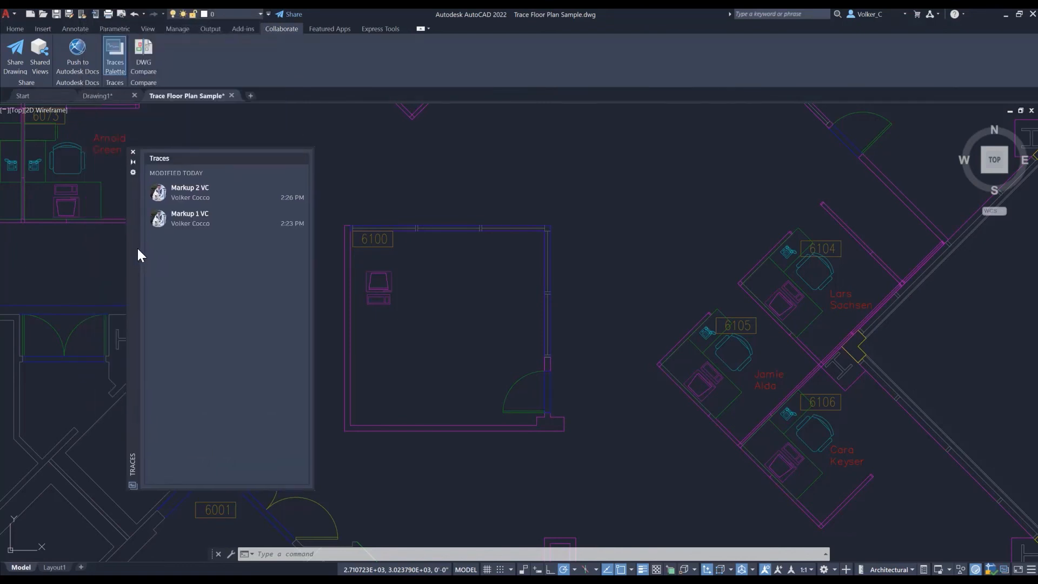
{"action": "left_click", "coordinate": [83, 14]}
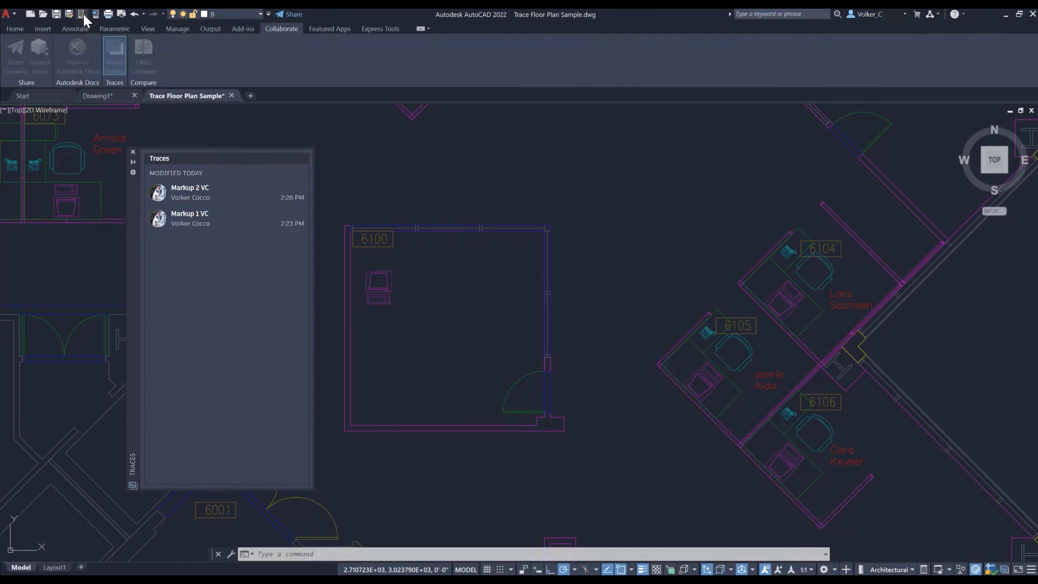
{"action": "double_click", "coordinate": [149, 218]}
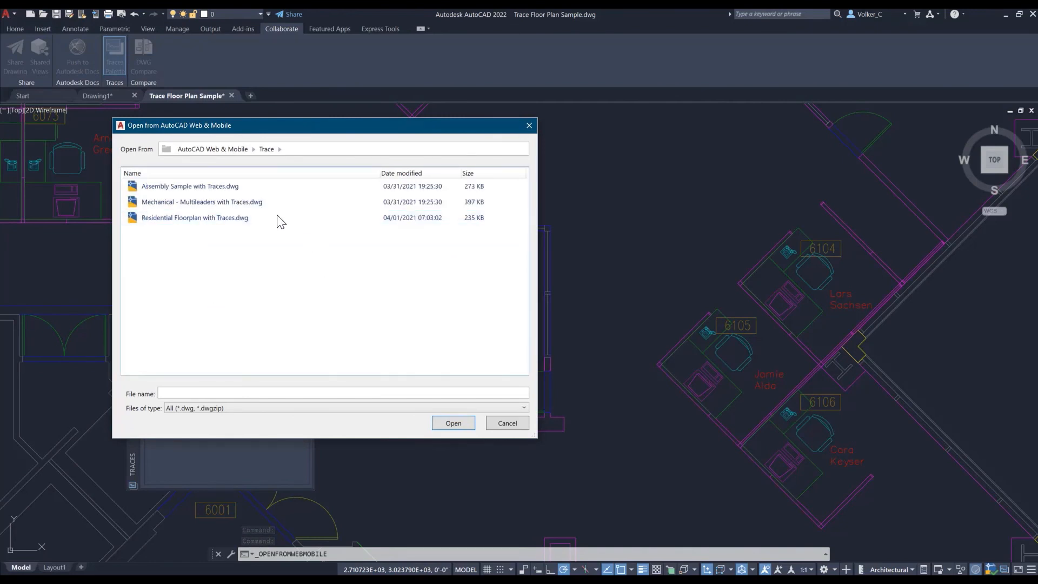
{"action": "double_click", "coordinate": [193, 185]}
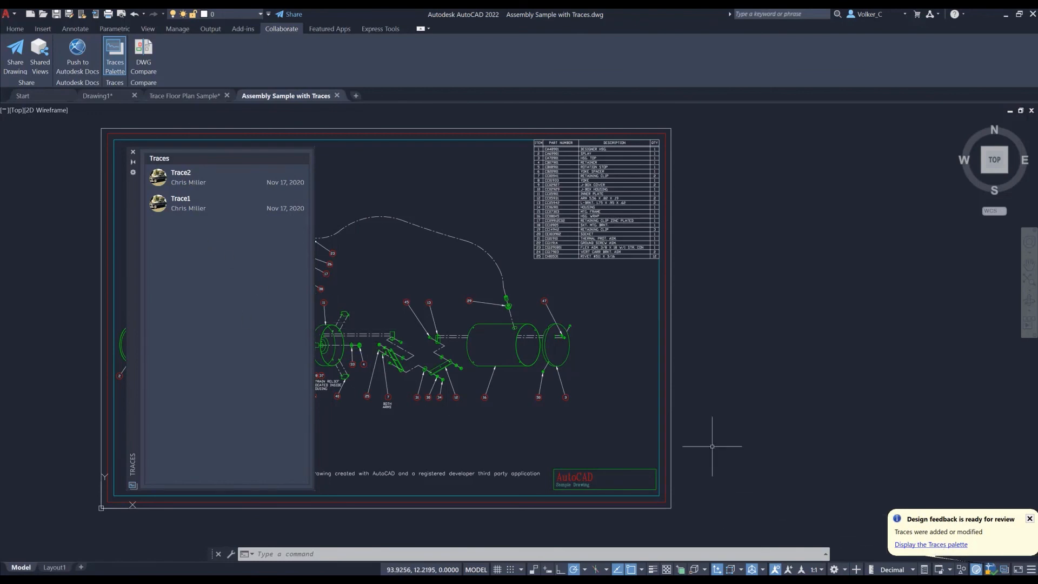
{"action": "double_click", "coordinate": [192, 178]}
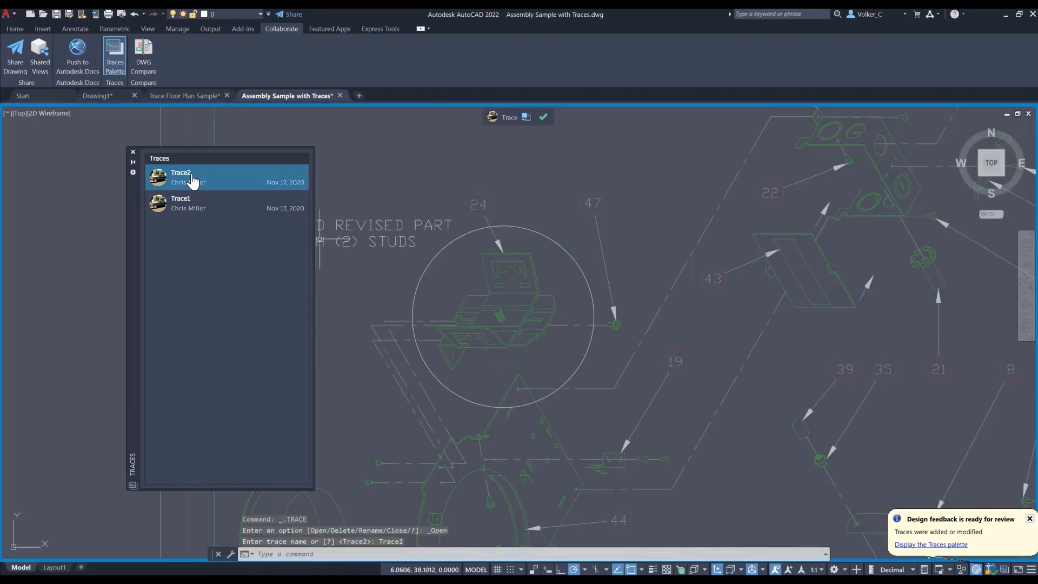
{"action": "double_click", "coordinate": [193, 210]}
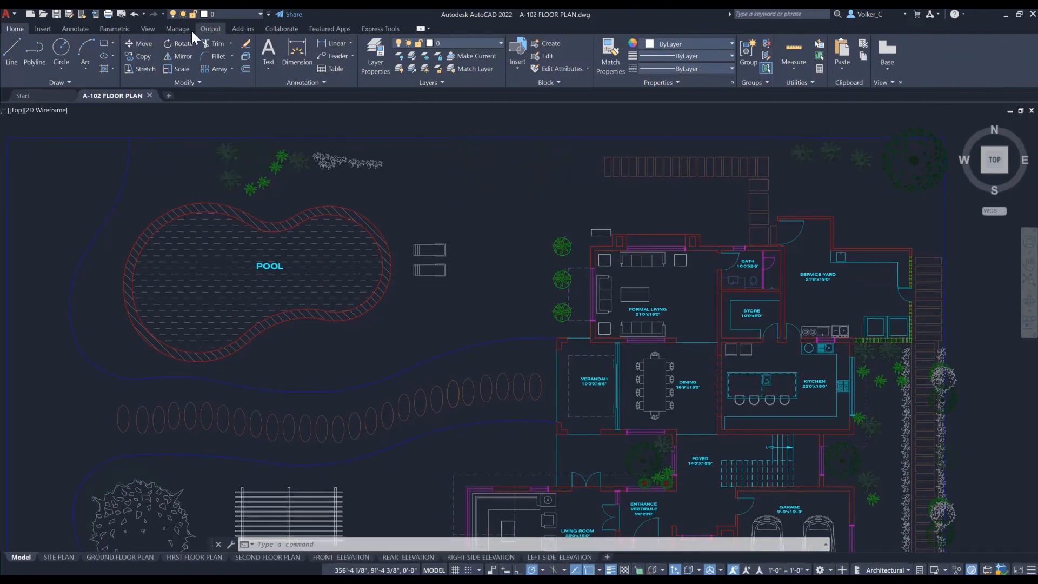
- Start Push to Autodesk Docs for A-102 FLOOR PLAN.dwg and review the sheets selected for upload
{"action": "left_click", "coordinate": [281, 29]}
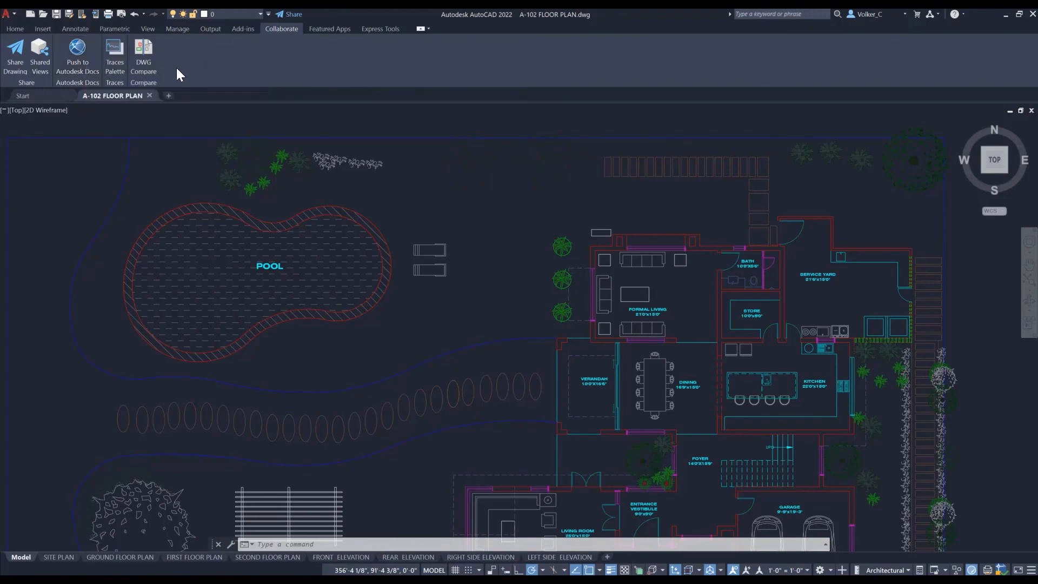
{"action": "left_click", "coordinate": [86, 60]}
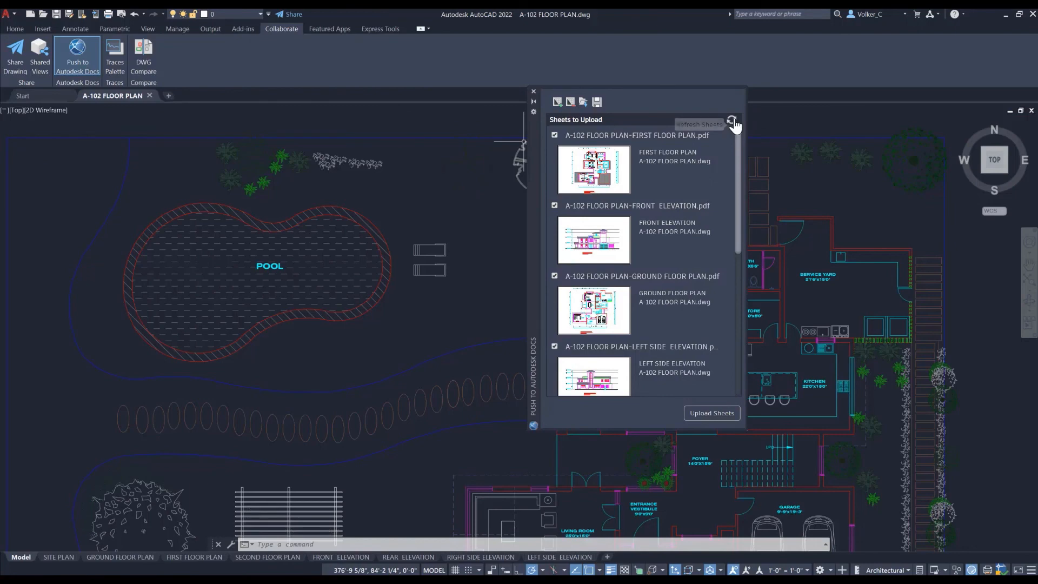
{"action": "scroll", "coordinate": [631, 226], "scroll_direction": "down", "scroll_amount": 1}
{"action": "scroll", "coordinate": [630, 219], "scroll_direction": "down", "scroll_amount": 5}
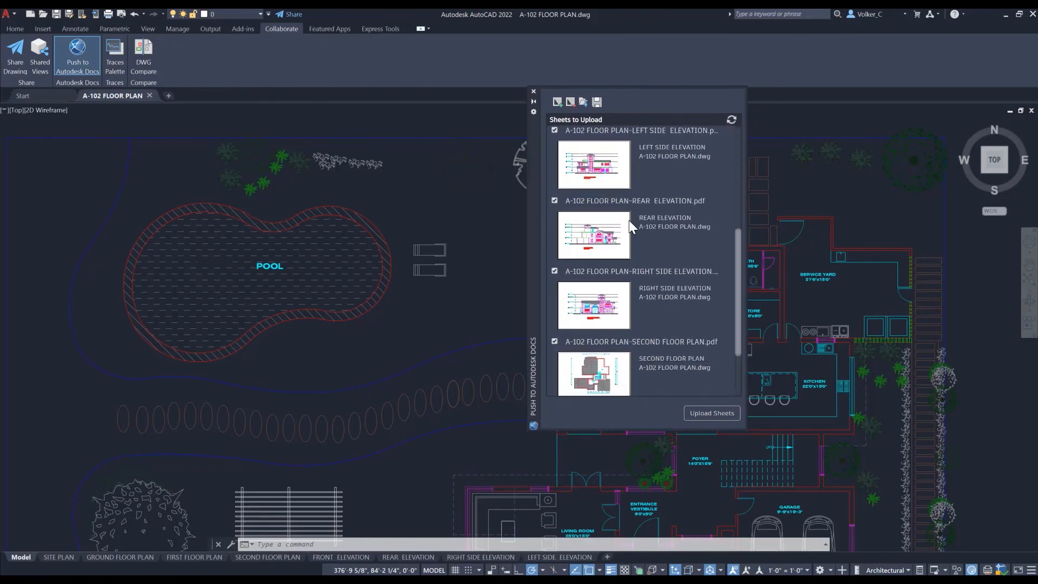
{"action": "scroll", "coordinate": [625, 221], "scroll_direction": "up", "scroll_amount": 5}
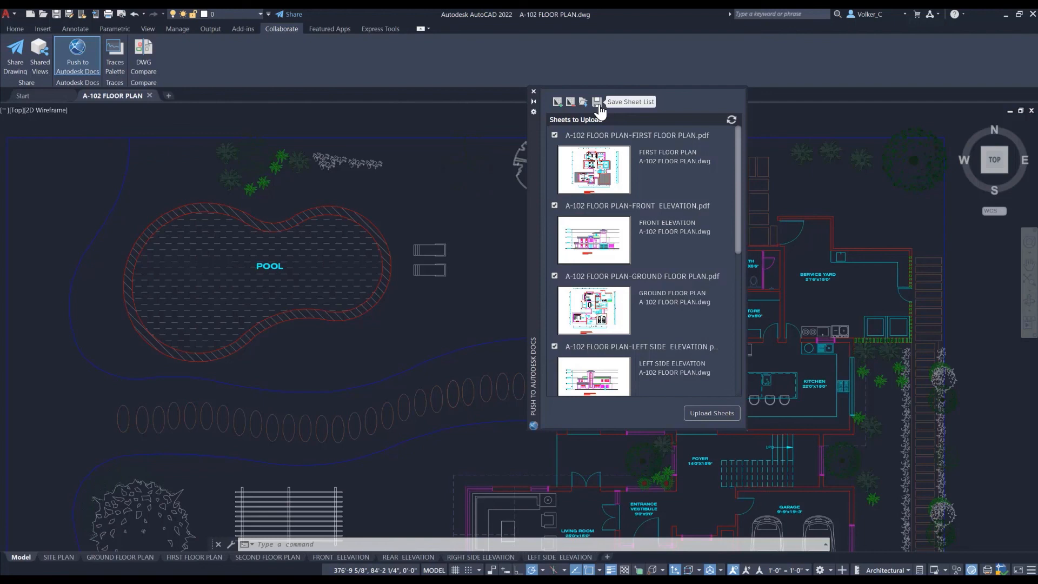
{"action": "scroll", "coordinate": [621, 243], "scroll_direction": "down", "scroll_amount": 3}
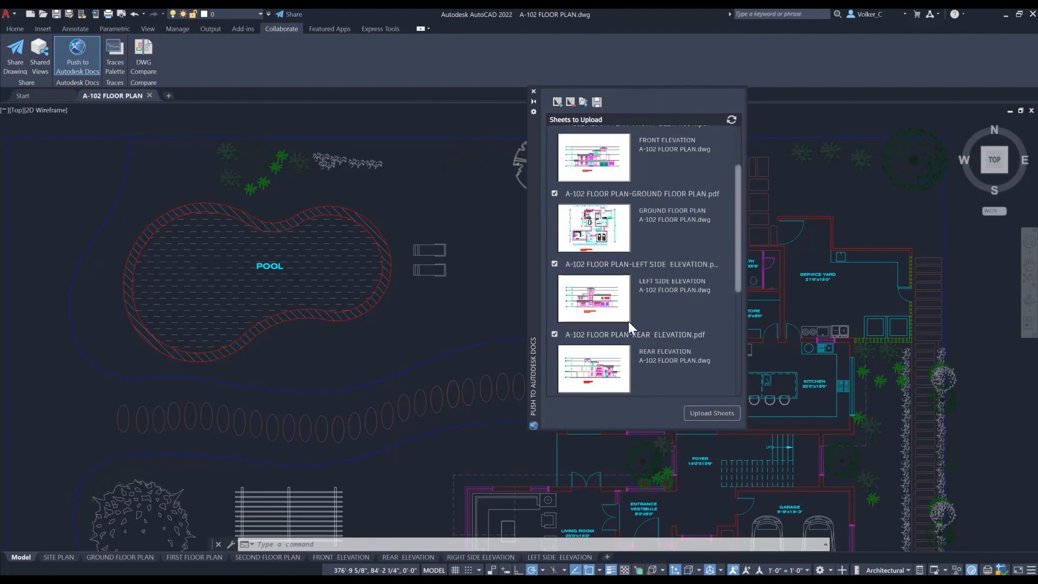
- Upload all listed sheets to the VC PRJ4 folder of the AutoCAD Webinar - Demo files project
{"action": "left_click", "coordinate": [712, 415]}
{"action": "left_click", "coordinate": [712, 414]}
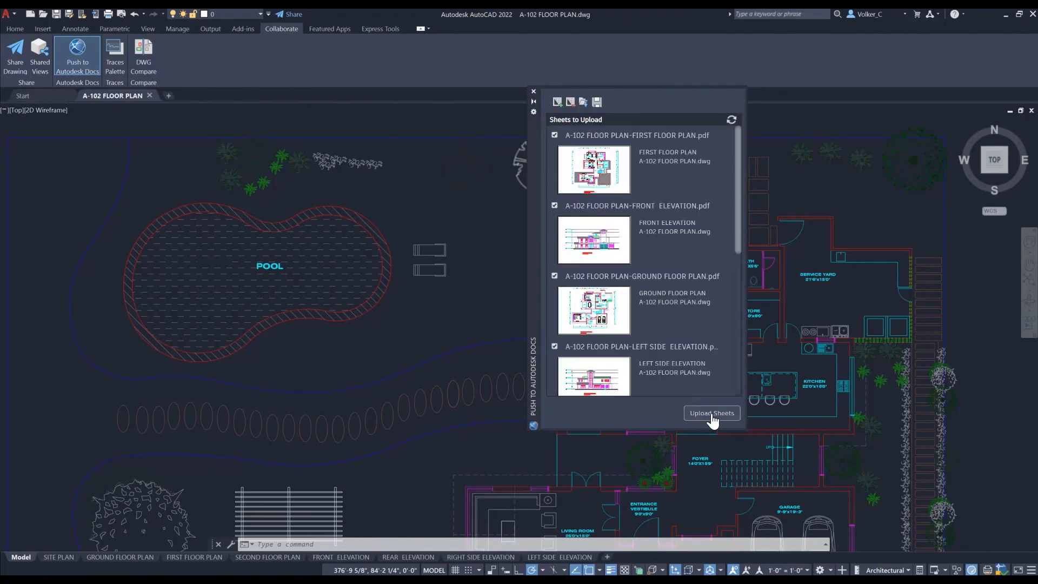
{"action": "left_click", "coordinate": [712, 414]}
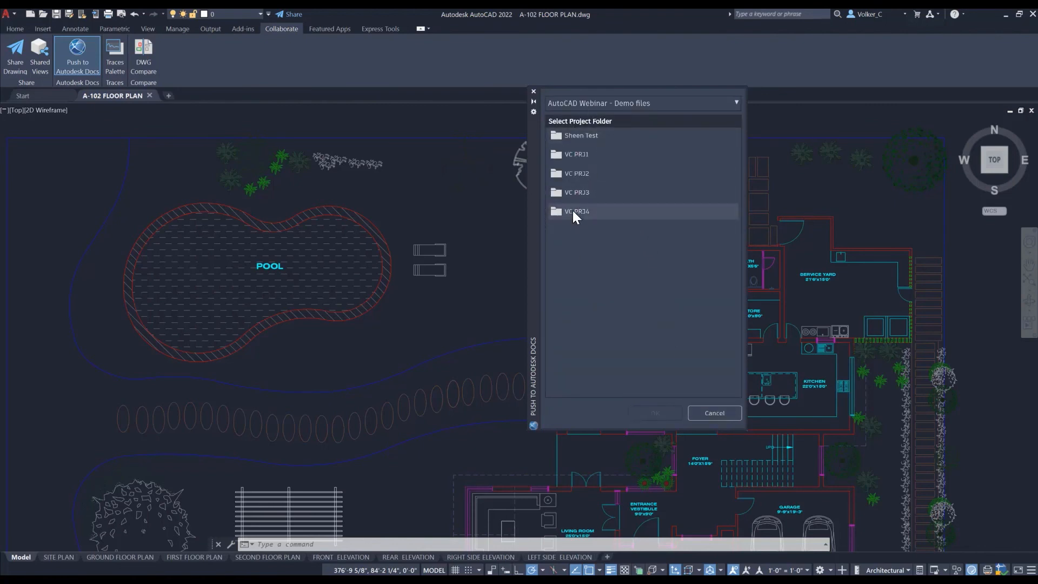
{"action": "left_click", "coordinate": [571, 210]}
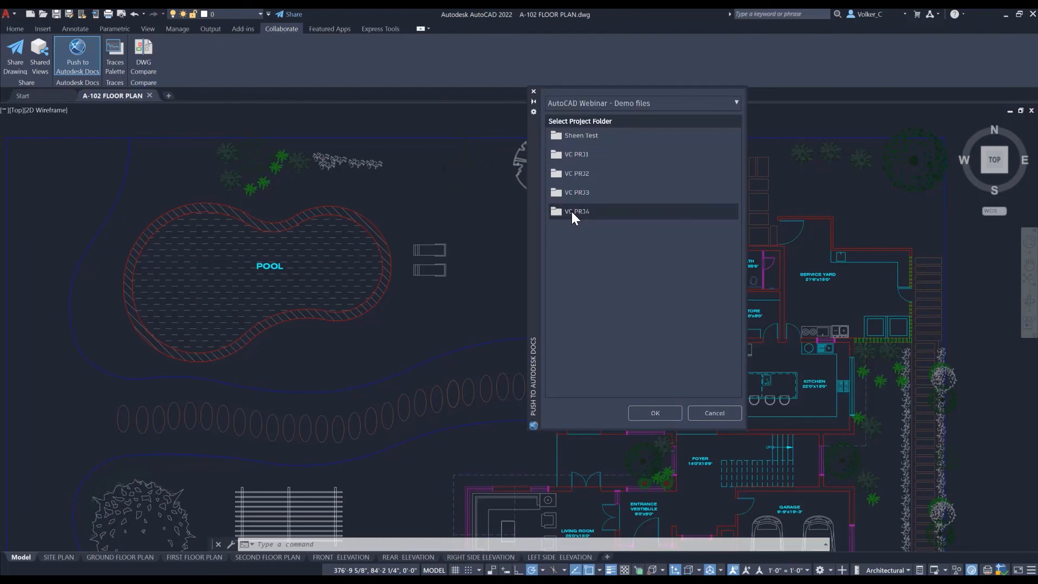
{"action": "left_click", "coordinate": [655, 413]}
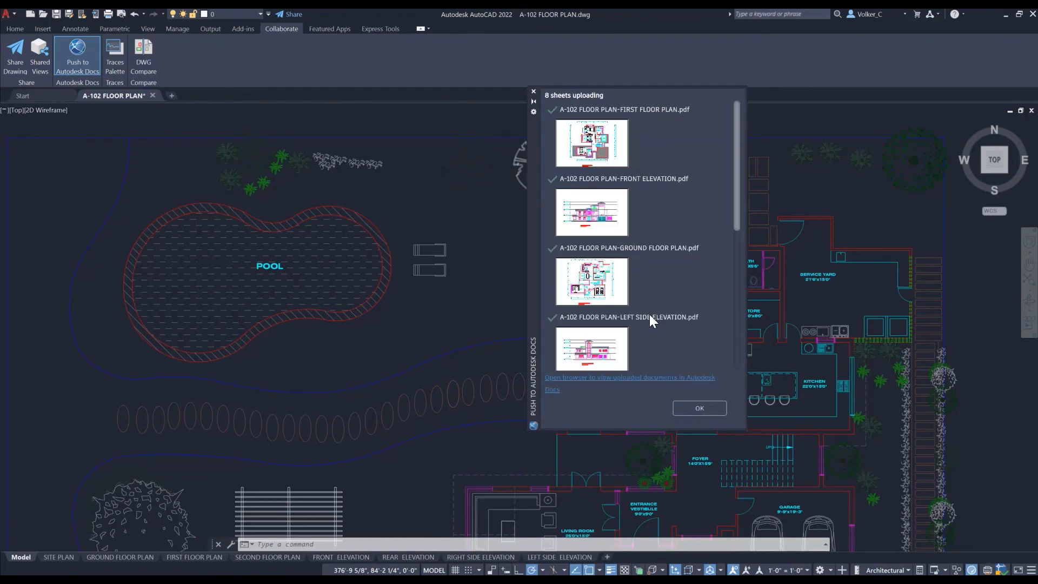
- Switch to Autodesk Docs in the browser to view the uploaded files and compare versions V3 and V1 of A-102 FLOOR PLAN-SITE PLAN.pdf
{"action": "left_click", "coordinate": [638, 378]}
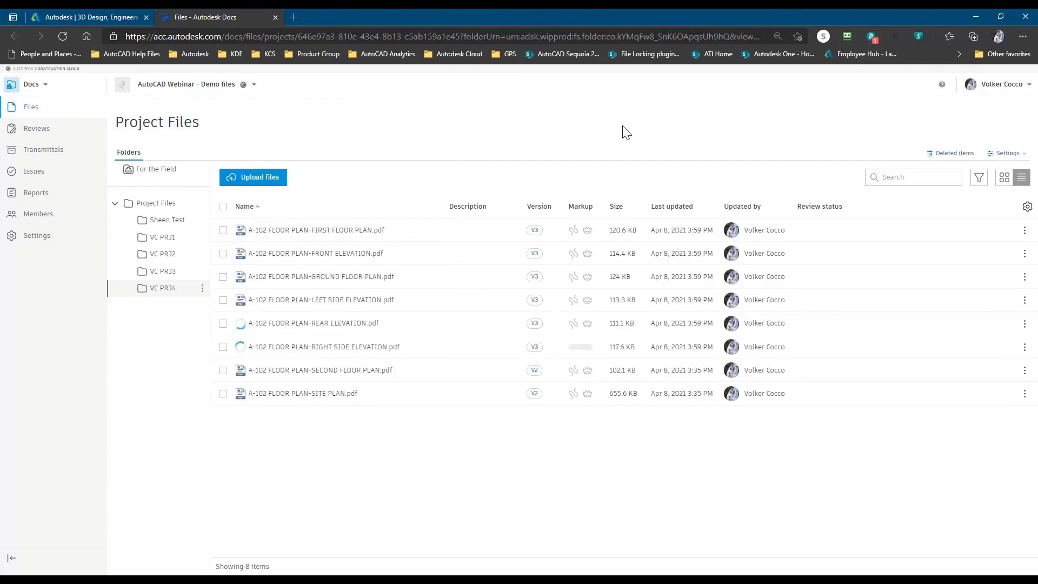
{"action": "left_click", "coordinate": [535, 395]}
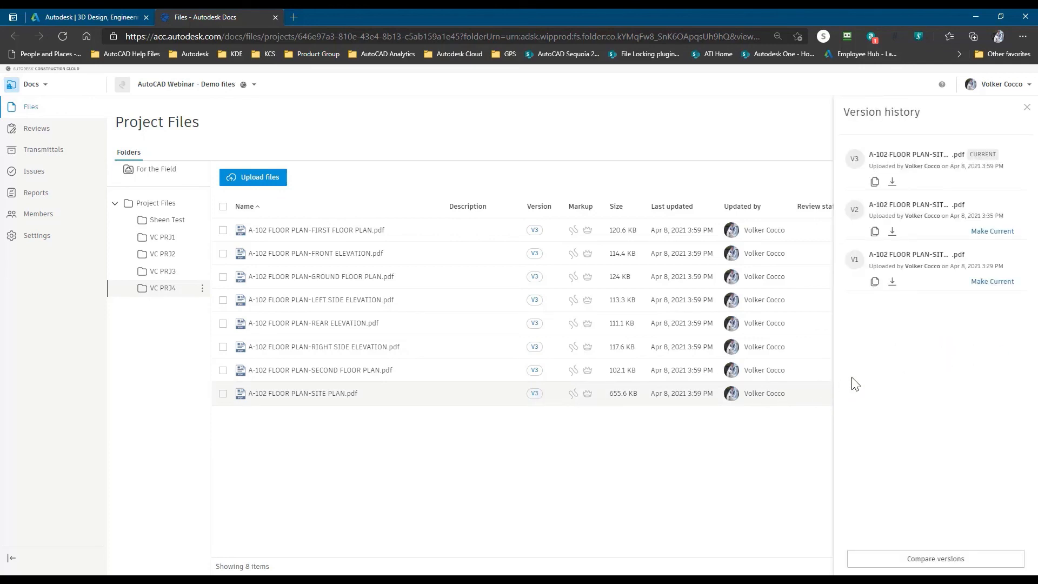
{"action": "left_click", "coordinate": [935, 559]}
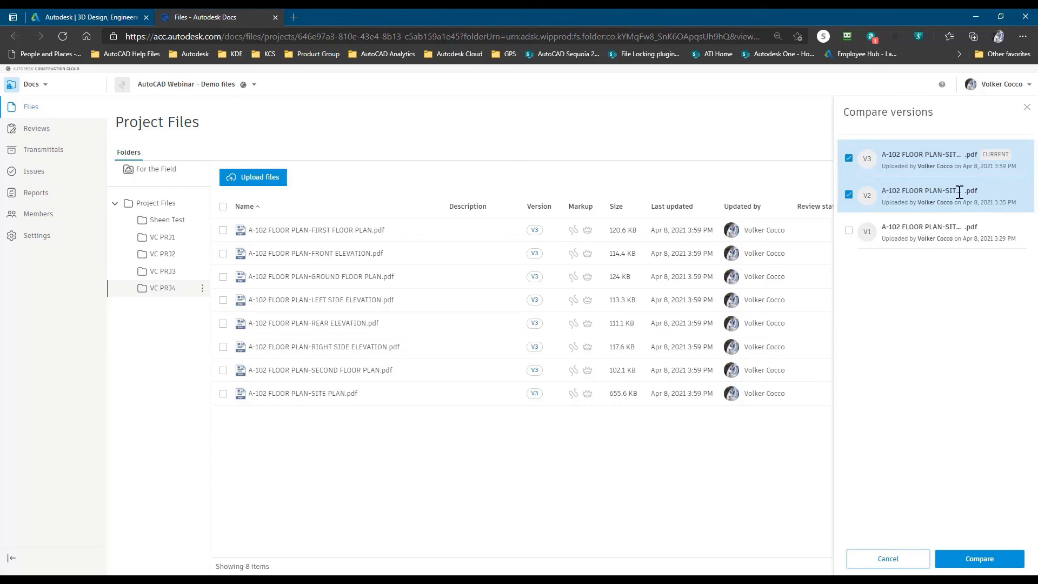
{"action": "left_click", "coordinate": [848, 194]}
{"action": "left_click", "coordinate": [848, 230]}
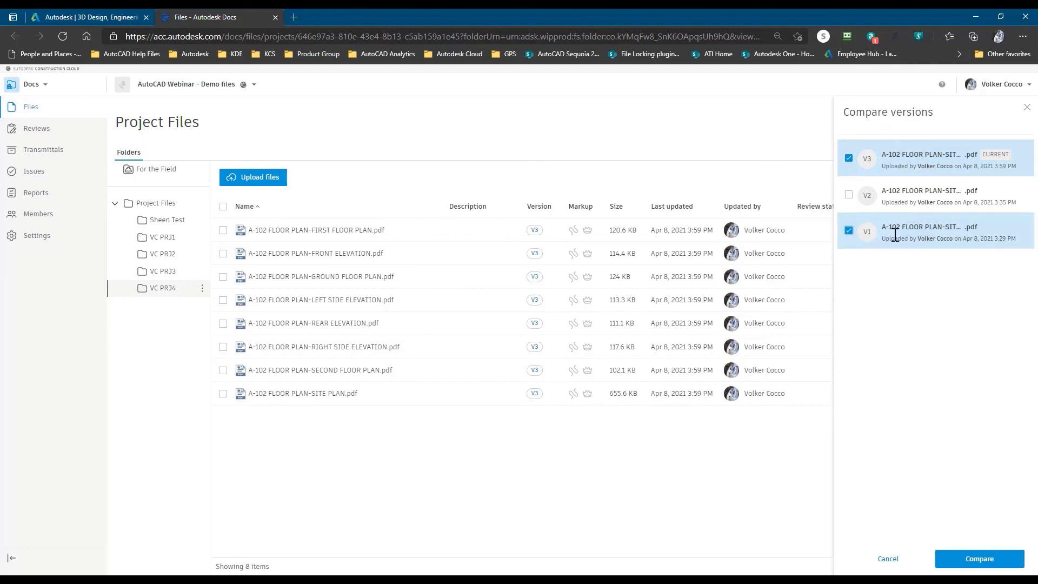
{"action": "left_click", "coordinate": [973, 560]}
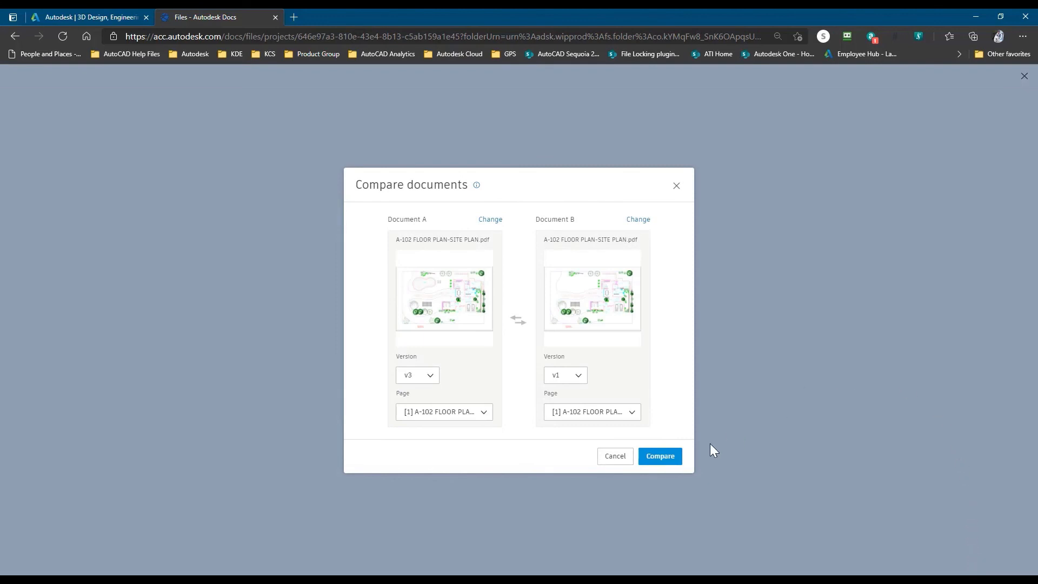
{"action": "left_click", "coordinate": [668, 457]}
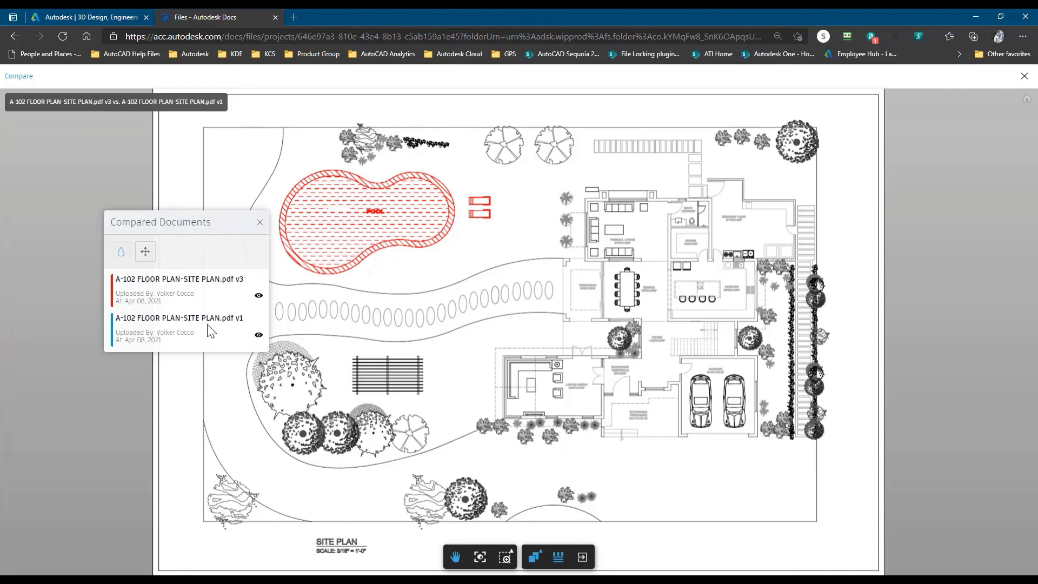
- Hide and reshow version v1 in the site plan comparison, and hide version v3 to view v1 alone
{"action": "left_click", "coordinate": [259, 334]}
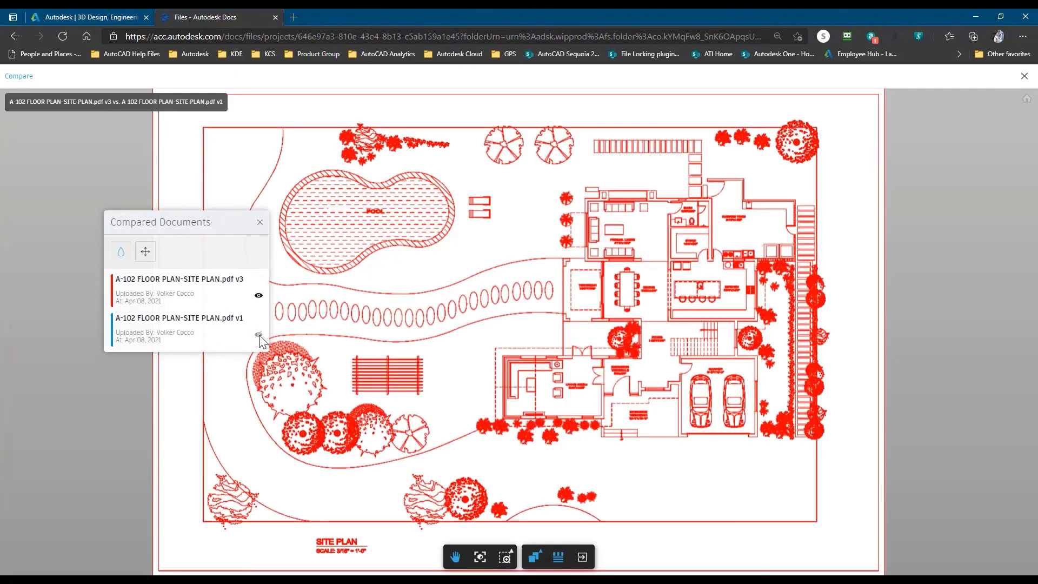
{"action": "left_click", "coordinate": [259, 334]}
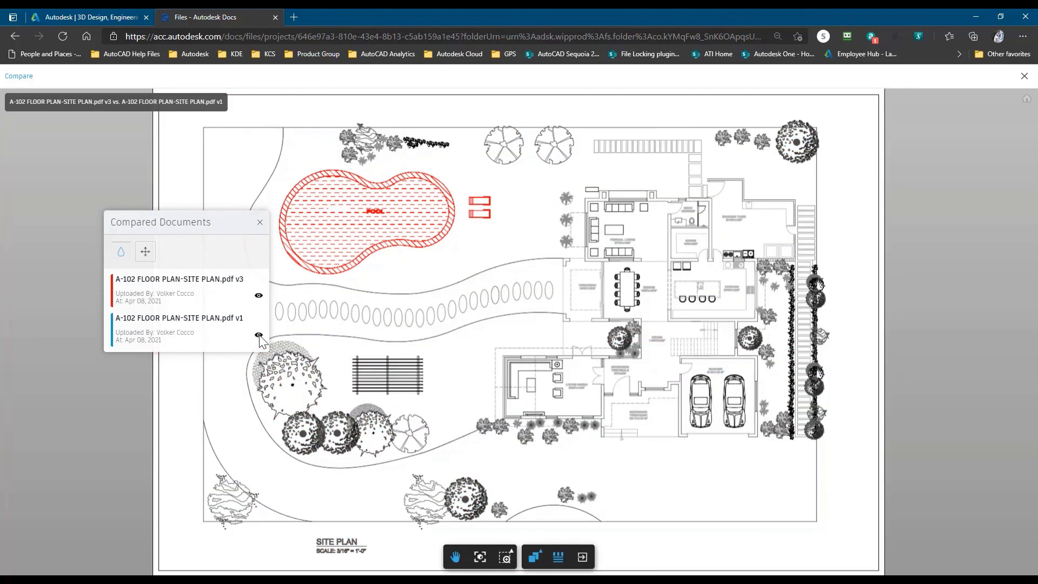
{"action": "left_click", "coordinate": [259, 296]}
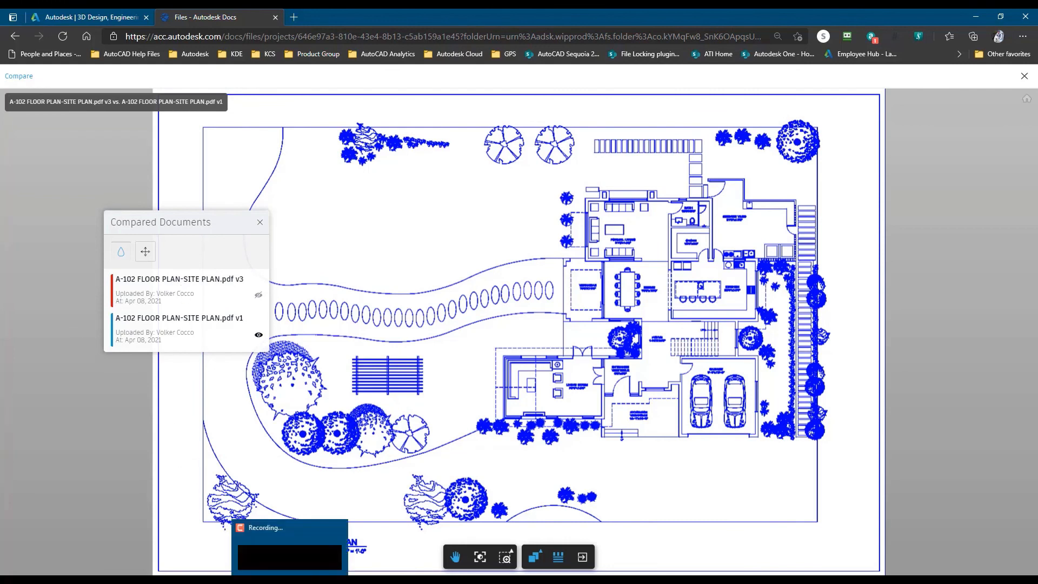
- Switch back to AutoCAD, dismiss the upload report, load the Villa.json sheet list from the AutoCAD 2022 What's New folder, and review its sheets
{"action": "left_click", "coordinate": [189, 535]}
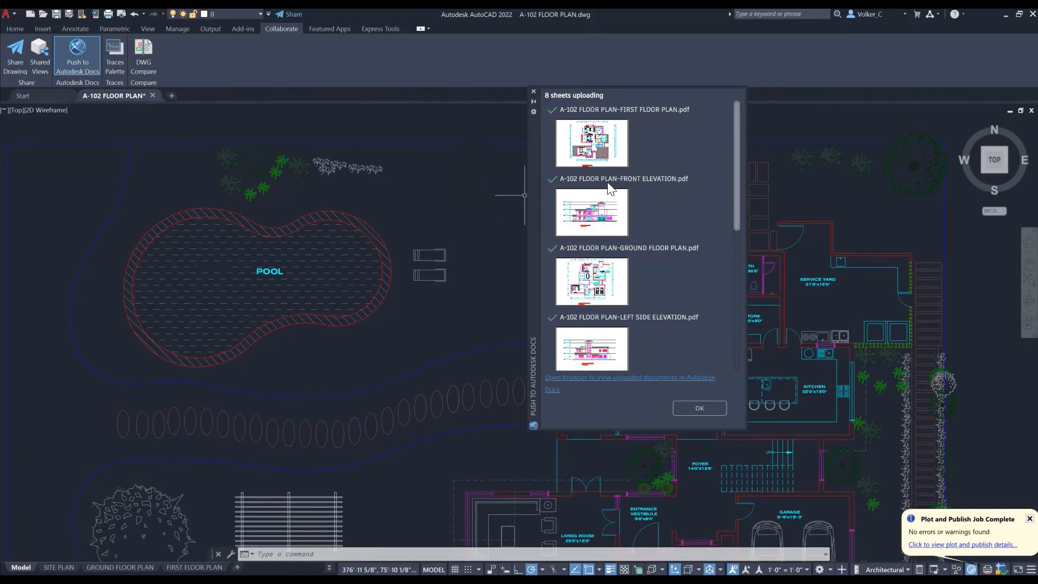
{"action": "left_click", "coordinate": [691, 411]}
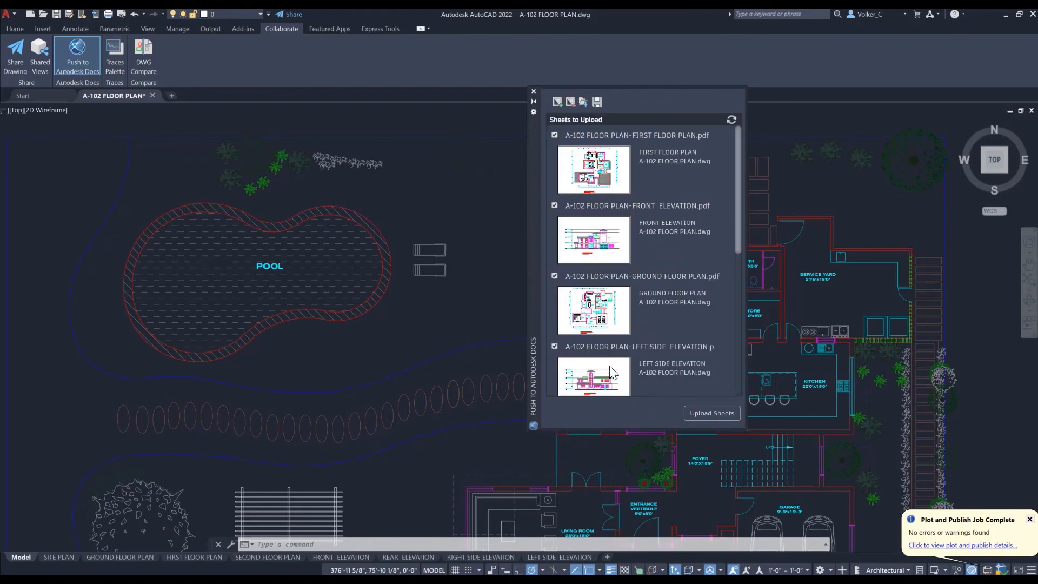
{"action": "left_click", "coordinate": [583, 102]}
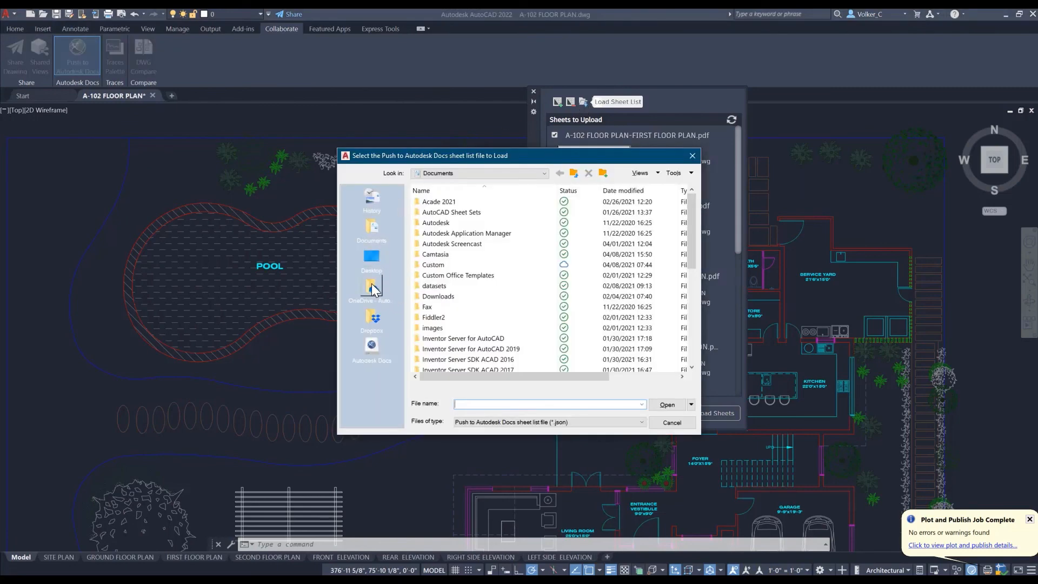
{"action": "left_click", "coordinate": [371, 258]}
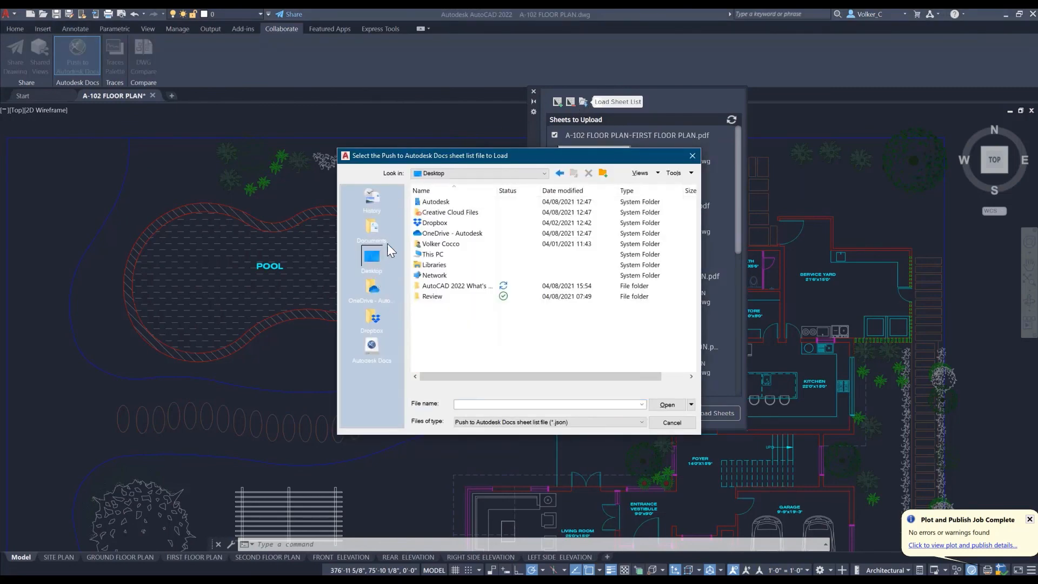
{"action": "double_click", "coordinate": [437, 285]}
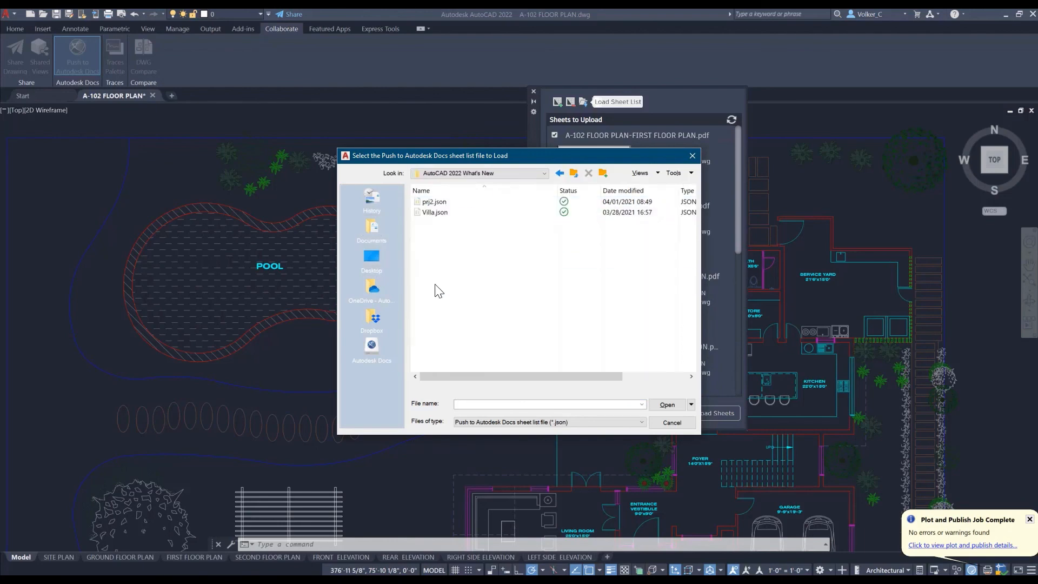
{"action": "double_click", "coordinate": [437, 212]}
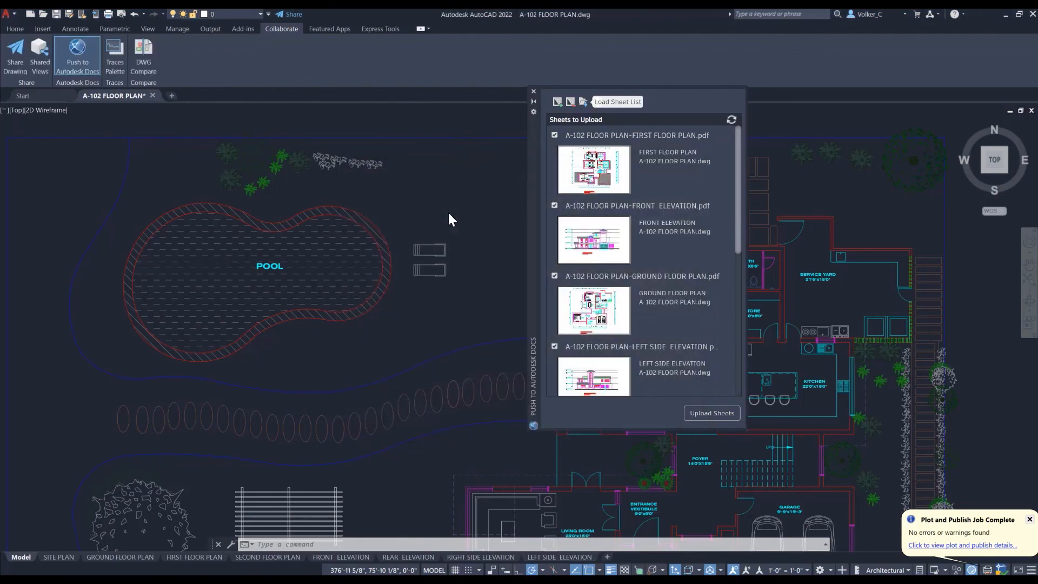
{"action": "scroll", "coordinate": [652, 217], "scroll_direction": "down", "scroll_amount": 6}
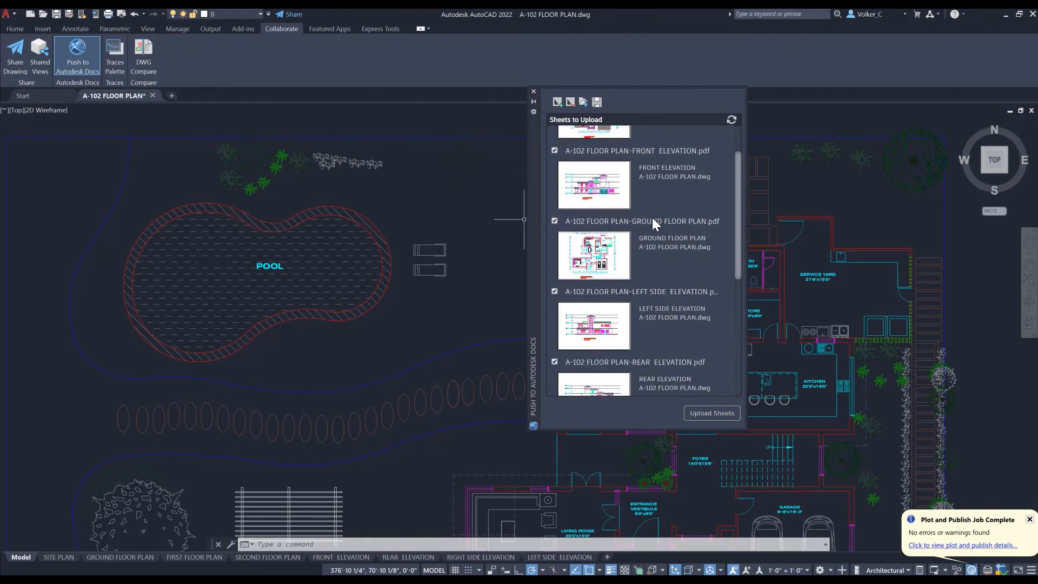
{"action": "scroll", "coordinate": [649, 222], "scroll_direction": "up", "scroll_amount": 6}
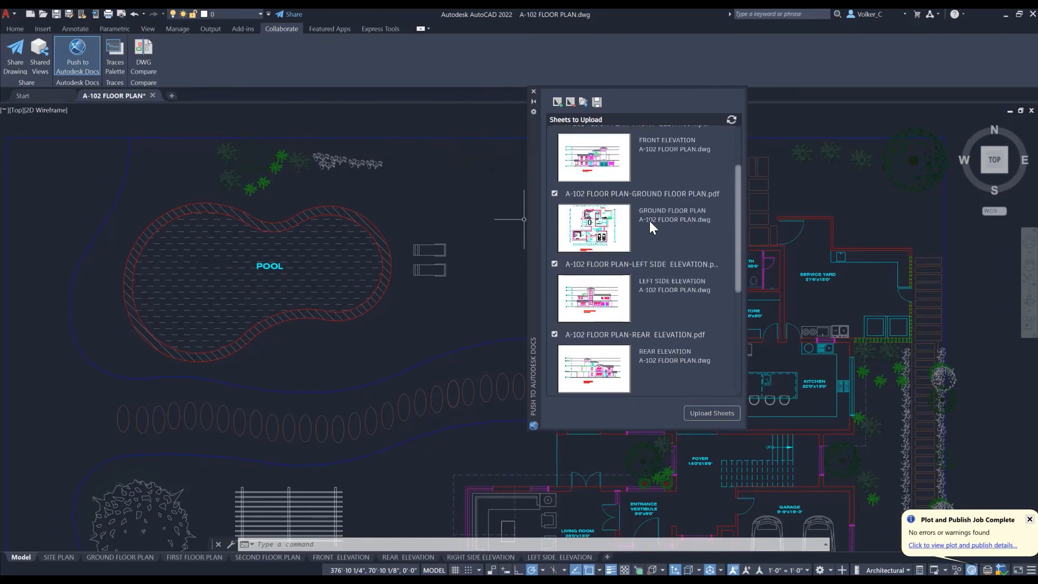